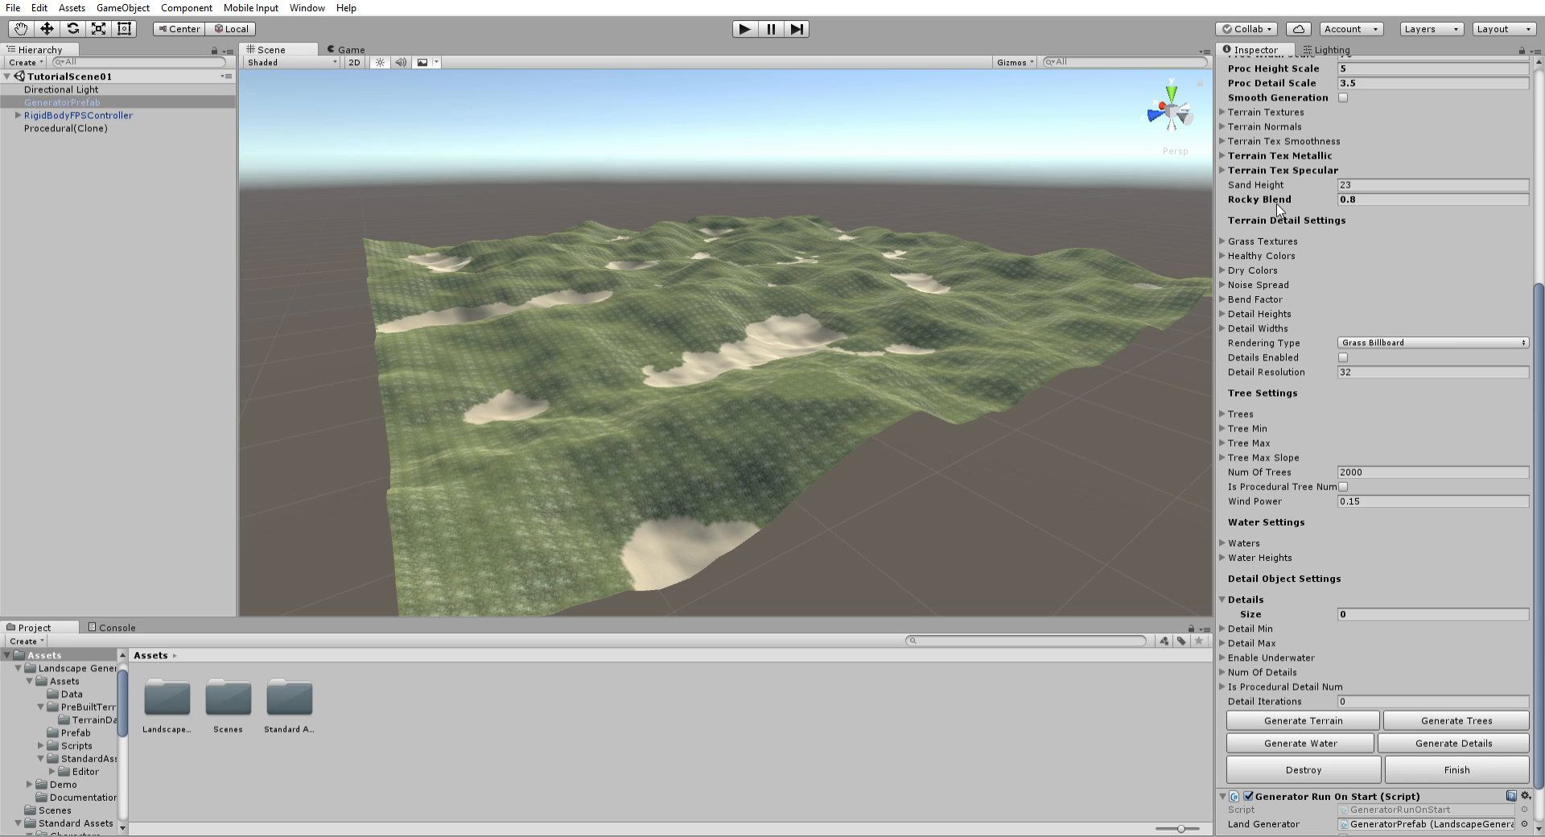
Step: Examine GeneratorPrefab's Landscape Generator settings, from General Settings through the terrain and tree settings to Detail Object Settings
scroll(1280, 207, "up", 5)
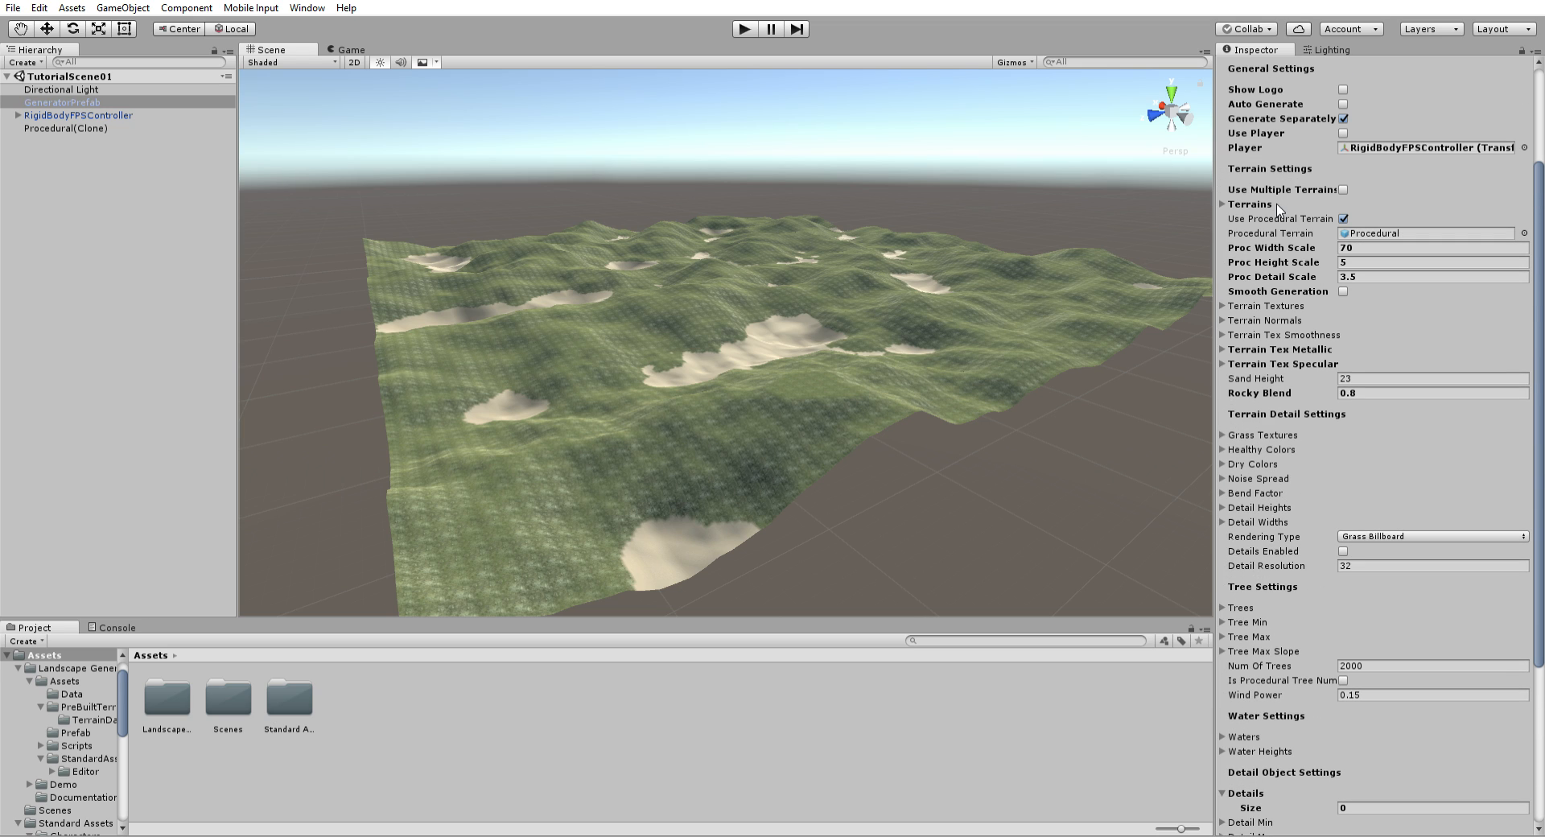
scroll(1284, 193, "up", 3)
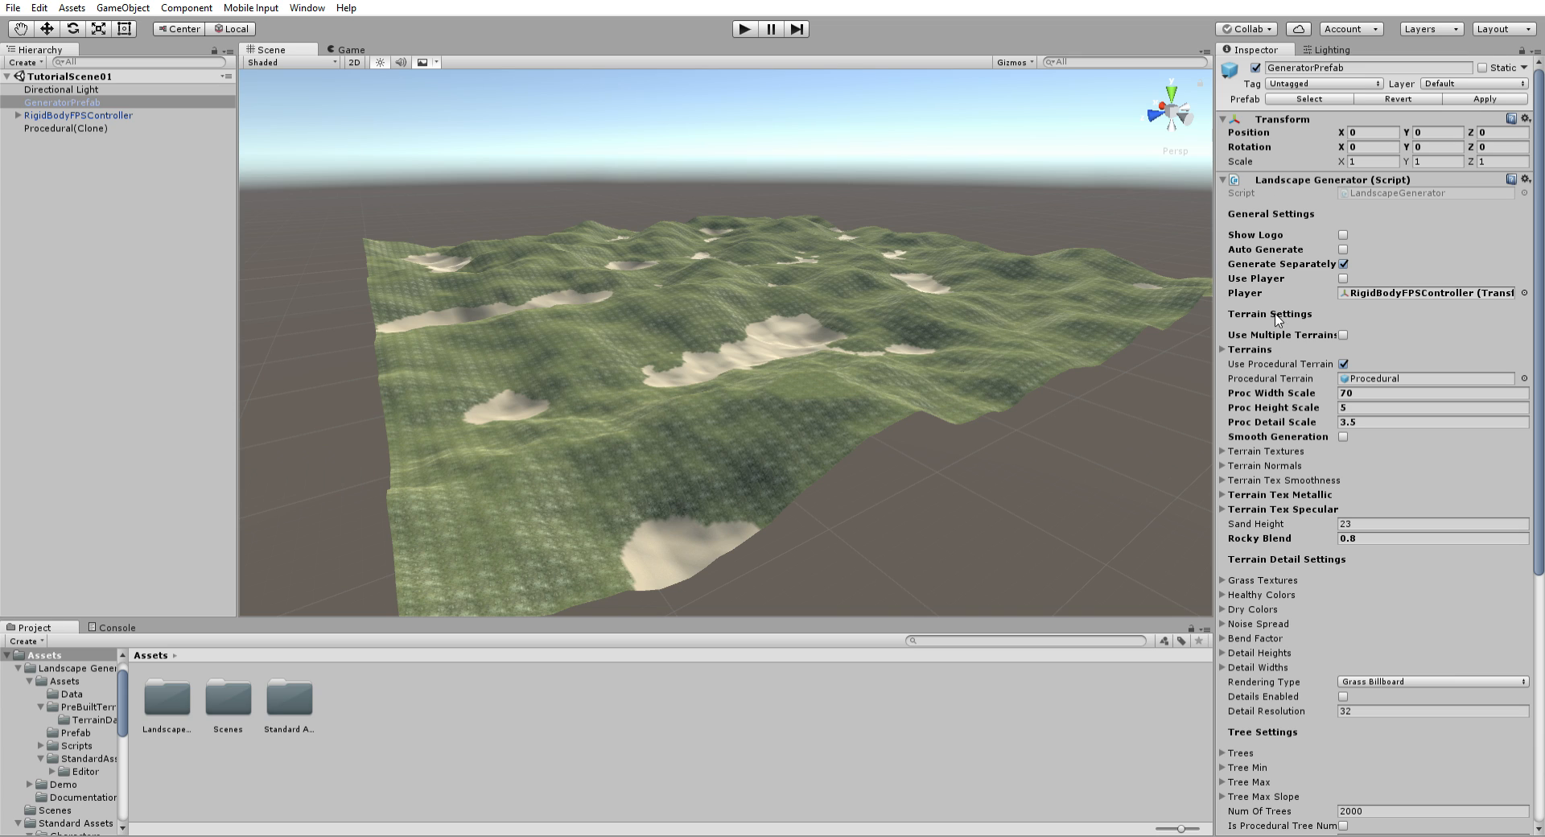
right_click_drag(942, 375, 936, 379)
scroll(1338, 483, "down", 3)
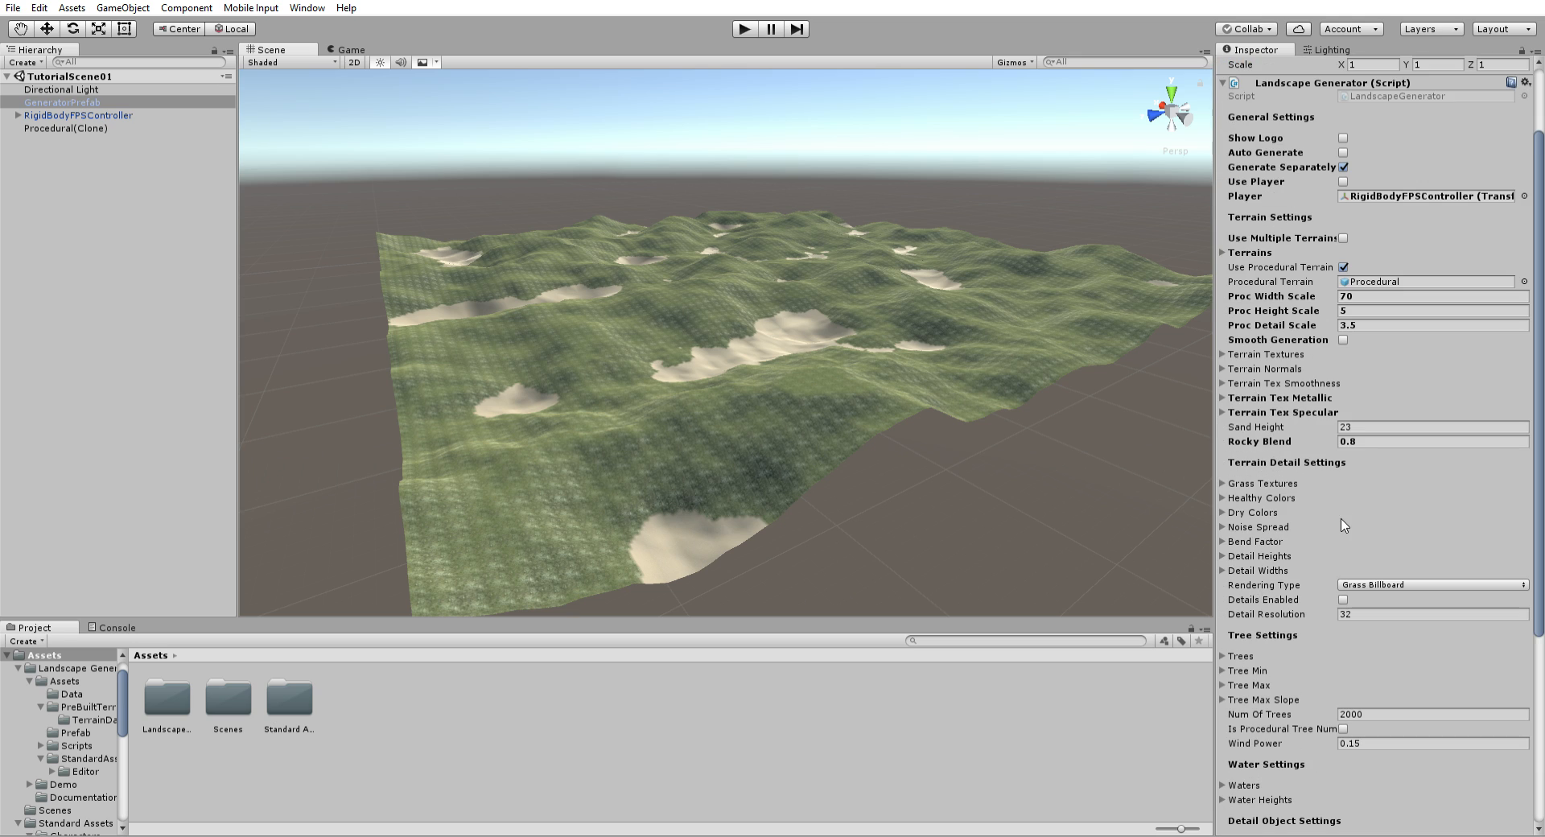
scroll(1266, 521, "down", 3)
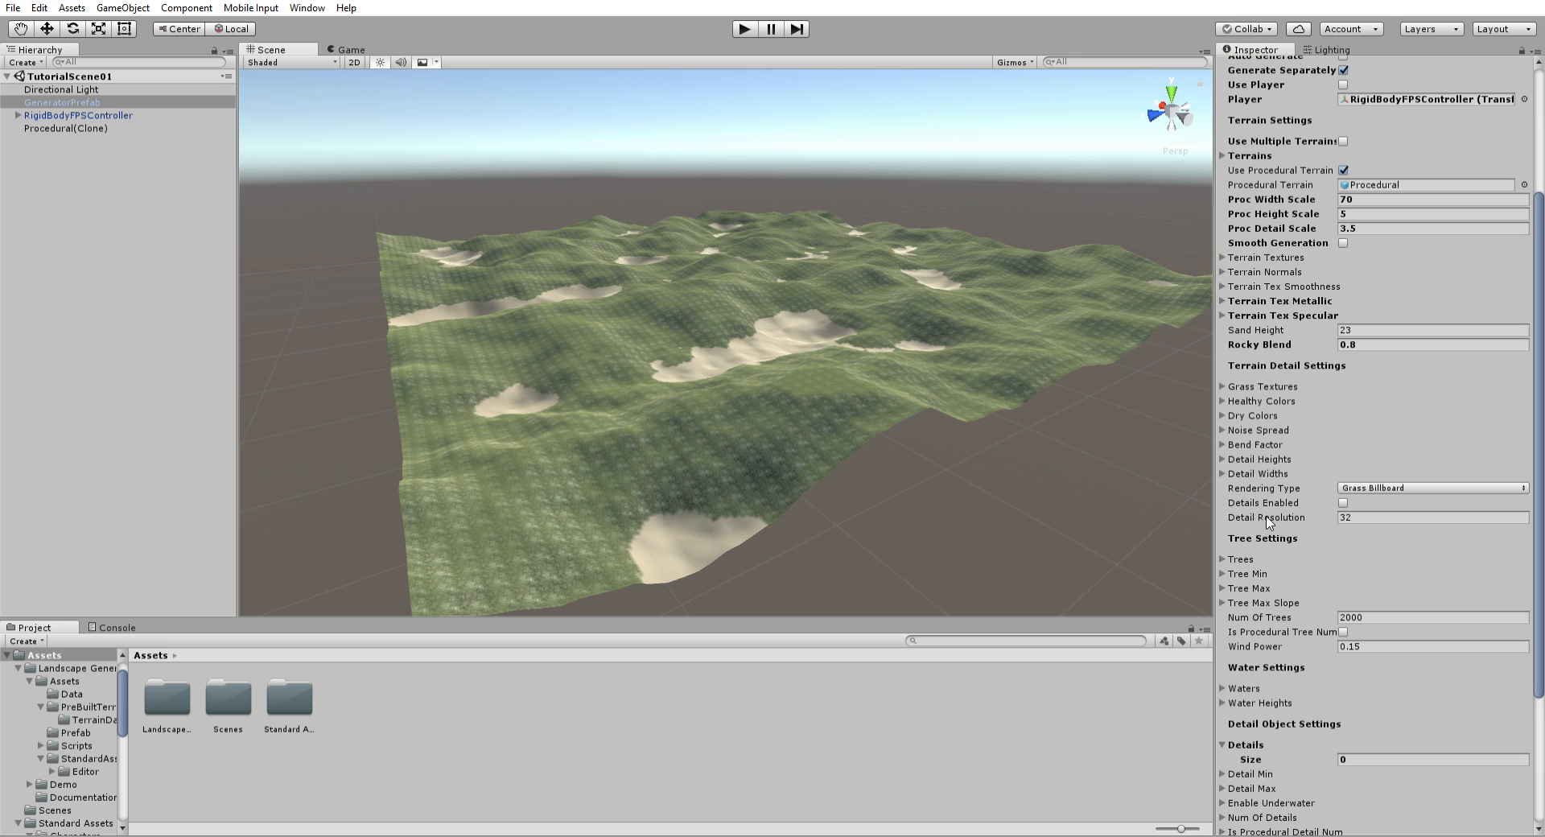
scroll(1267, 515, "up", 4)
scroll(1287, 483, "down", 3)
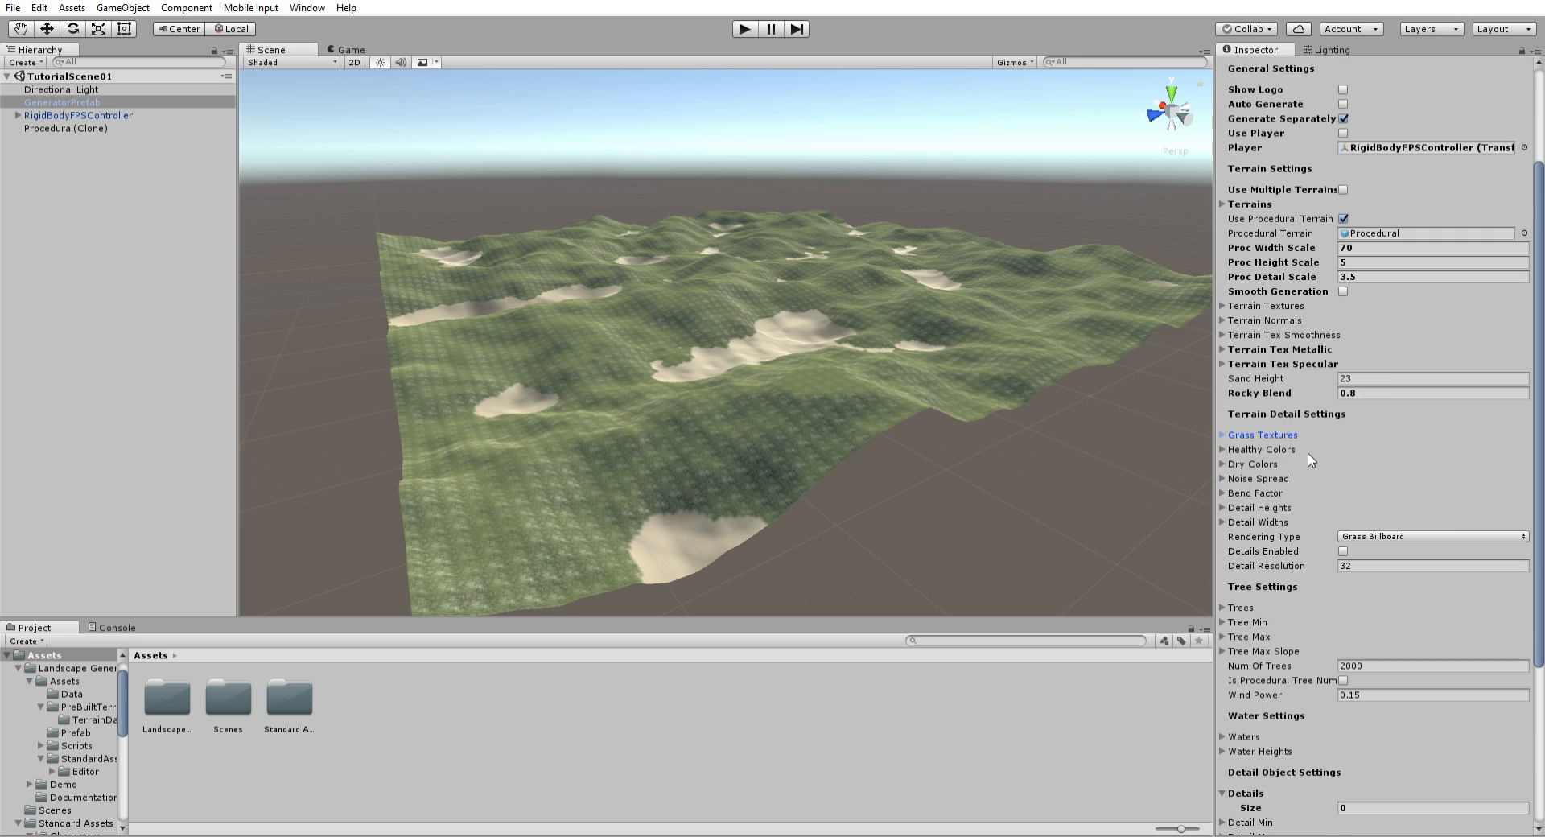
scroll(1311, 459, "down", 2)
scroll(1311, 459, "down", 5)
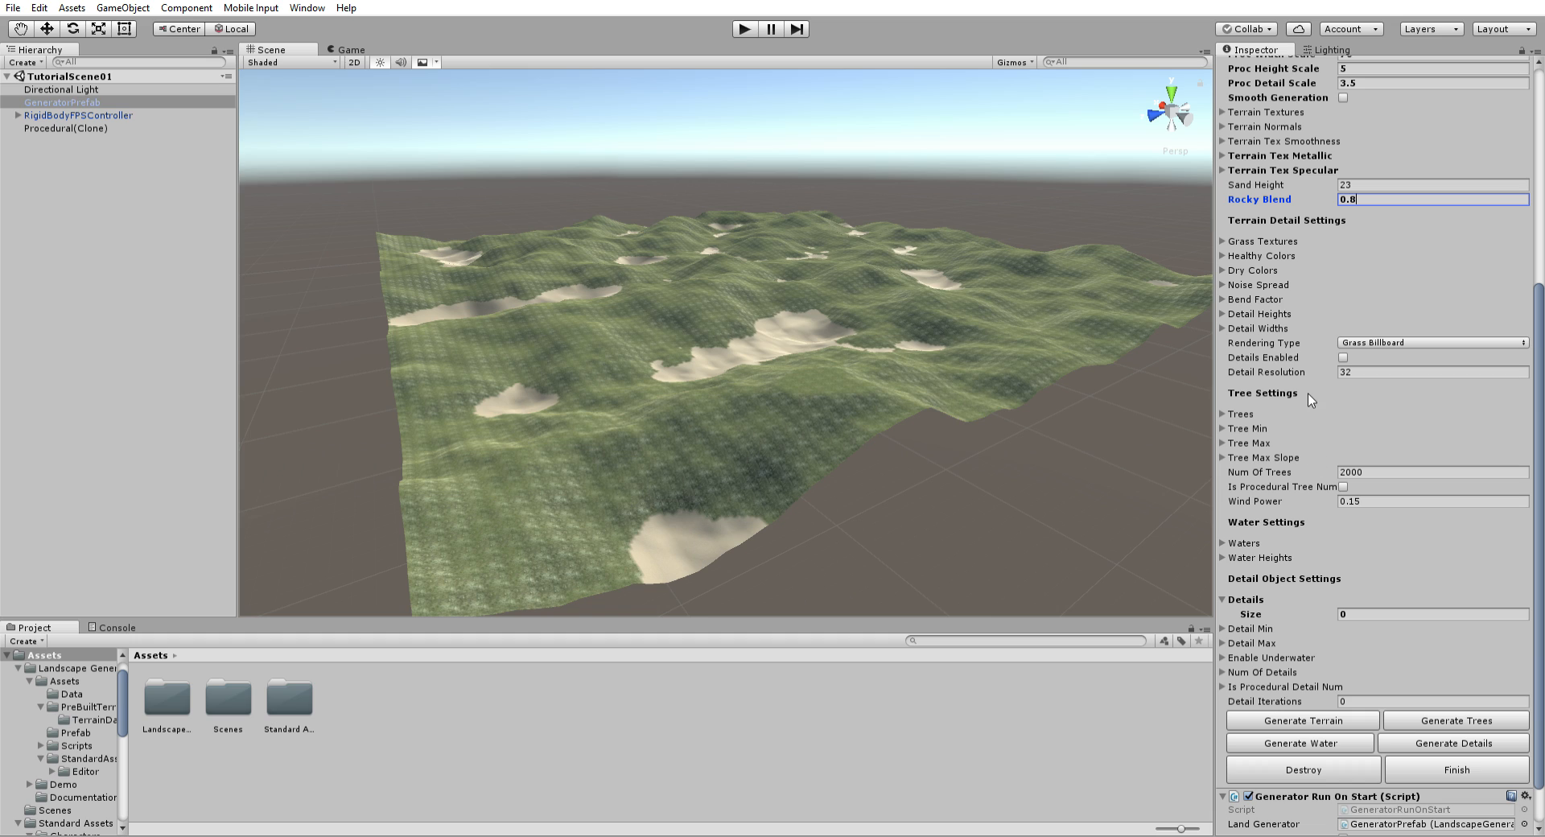
Step: Expand the Grass Textures list, inspect the terrain surface, and collapse the Details list under Detail Object Settings
left_click(1376, 237)
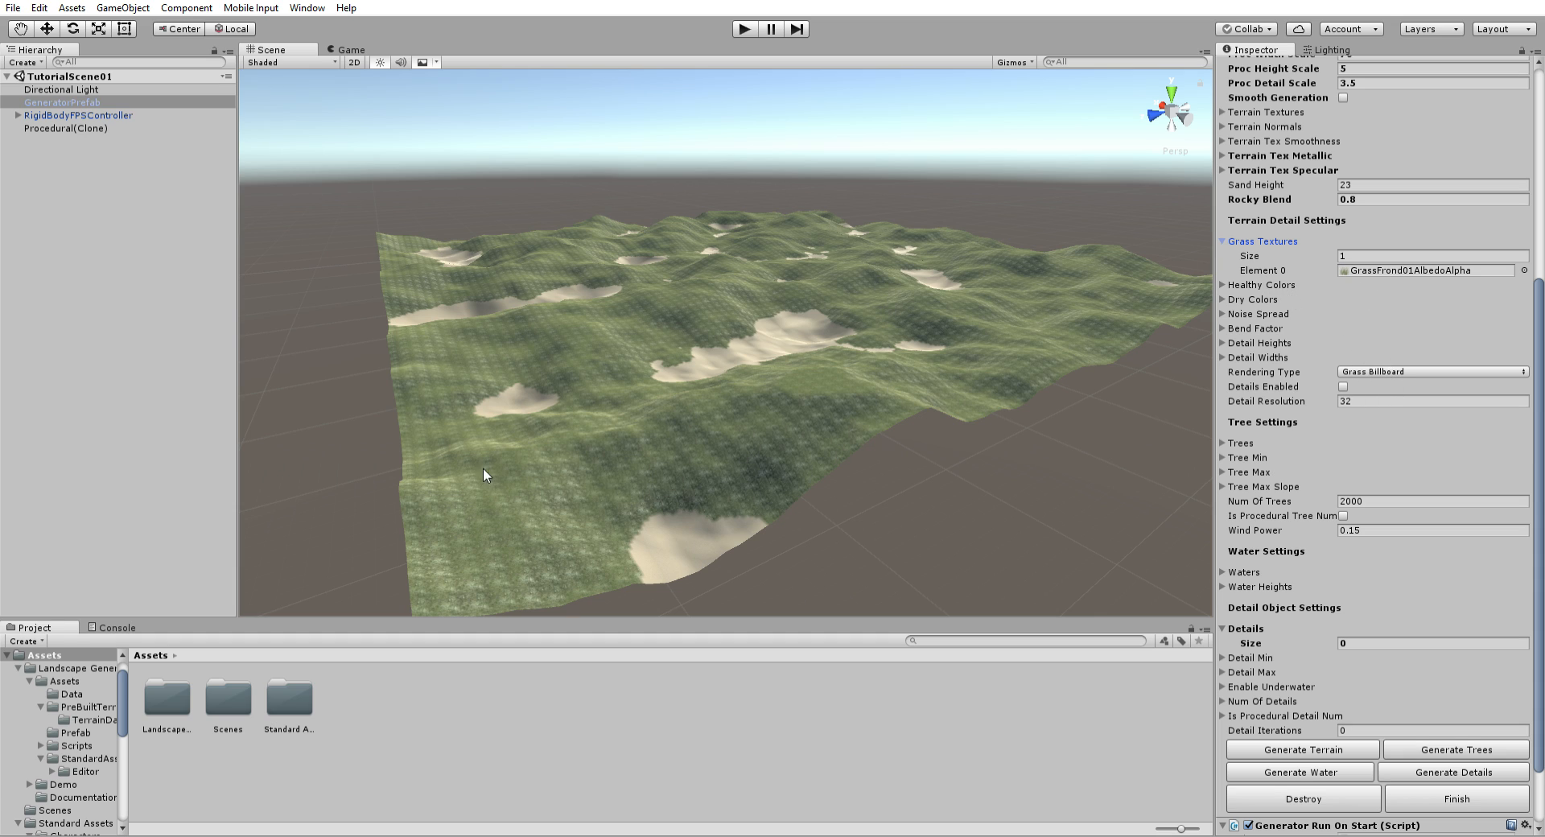
right_click_drag(842, 373, 970, 334)
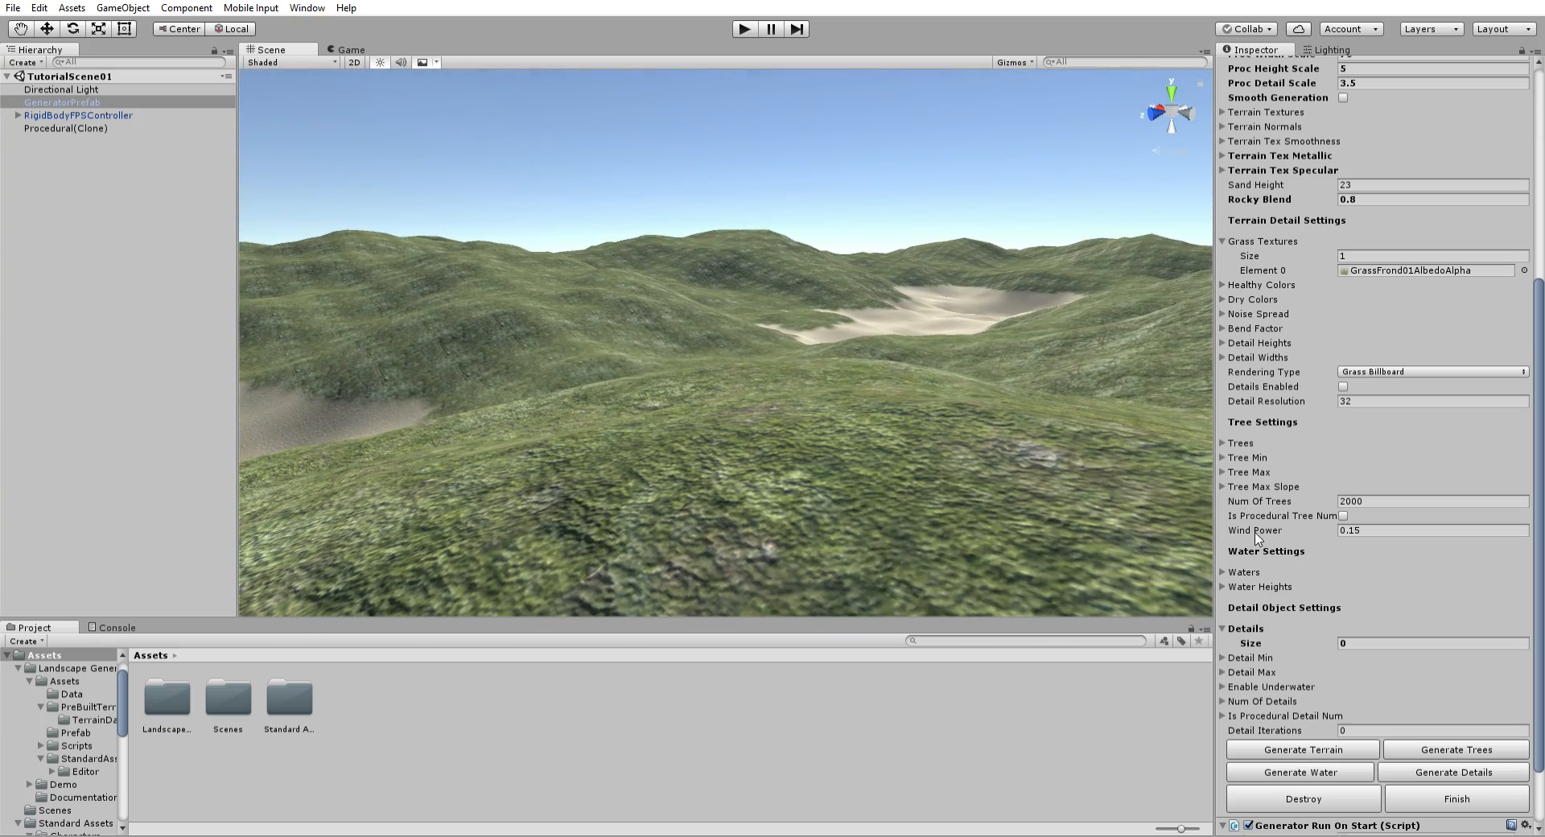
left_click(1223, 628)
right_click_drag(1152, 515, 963, 488)
right_click_drag(1194, 388, 961, 398)
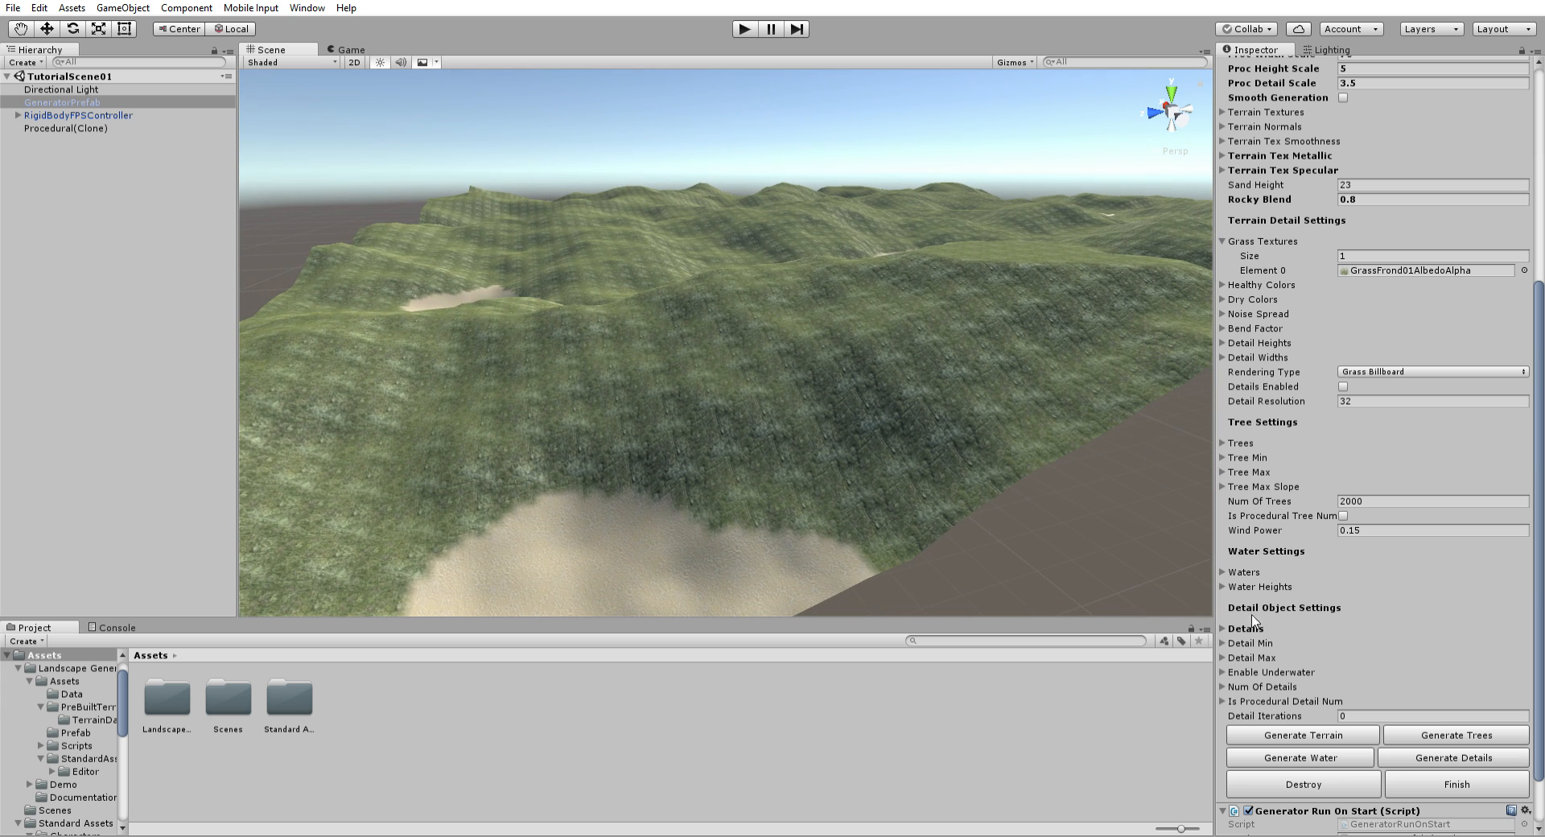
left_click(1228, 628)
left_click(1228, 629)
Step: Check the Healthy Colors list under Terrain Detail Settings, leaving it and the Grass Textures list collapsed
scroll(1269, 455, "up", 3)
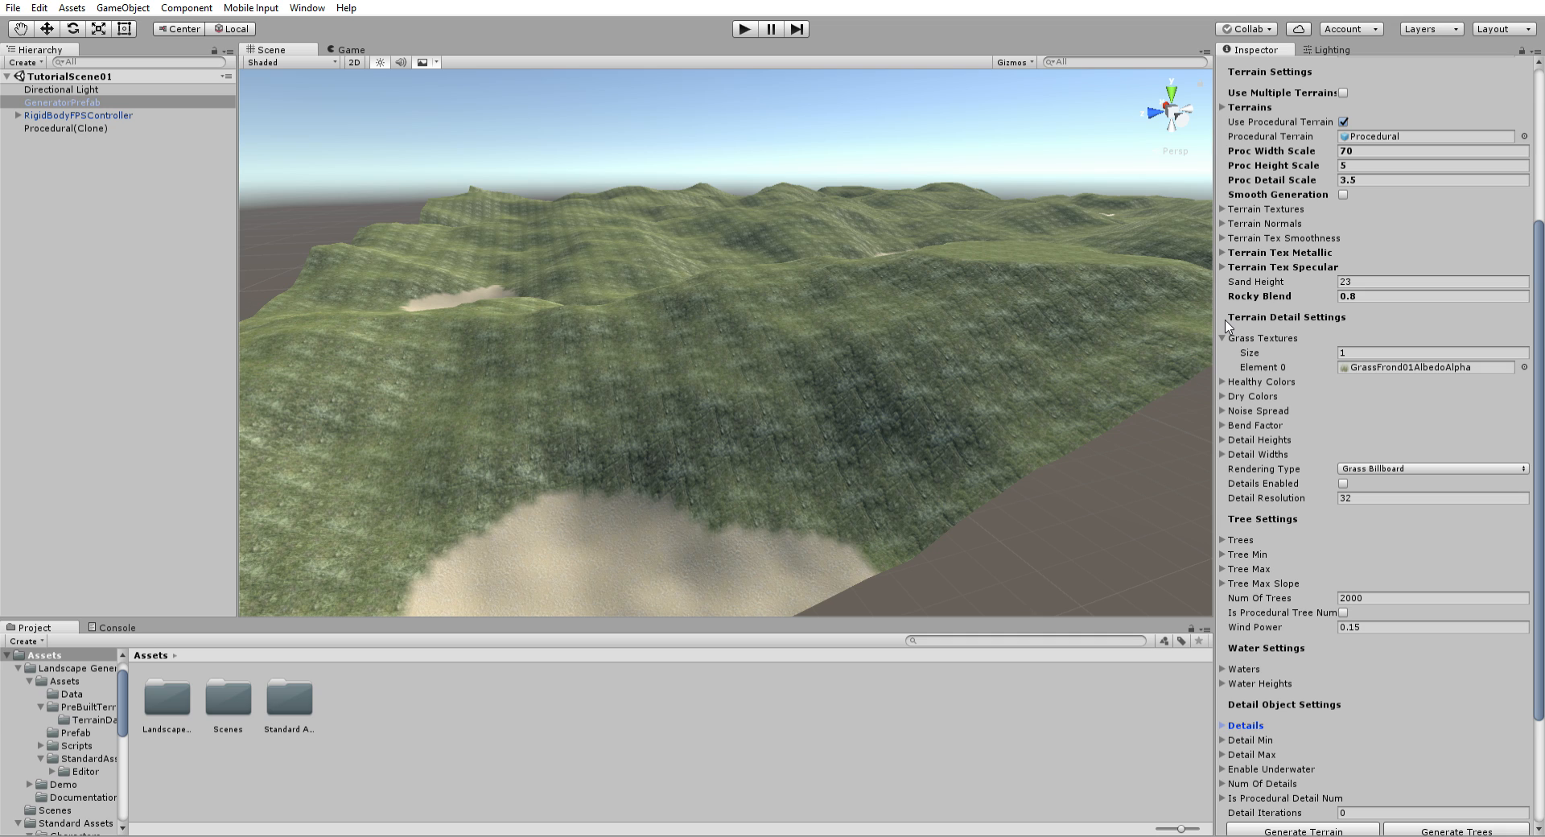
scroll(1311, 396, "up", 3)
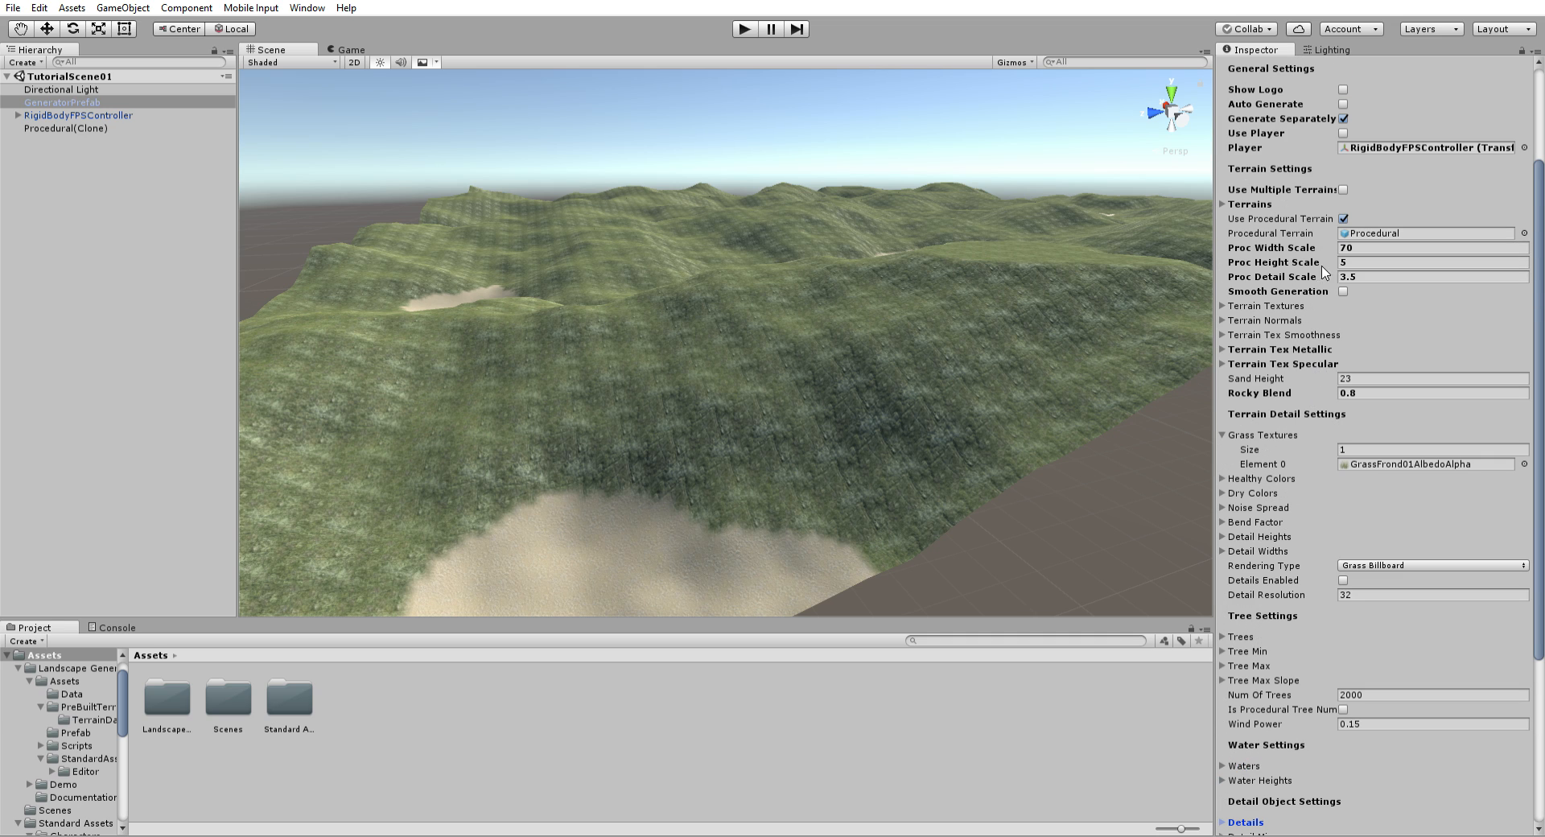
scroll(1325, 266, "up", 3)
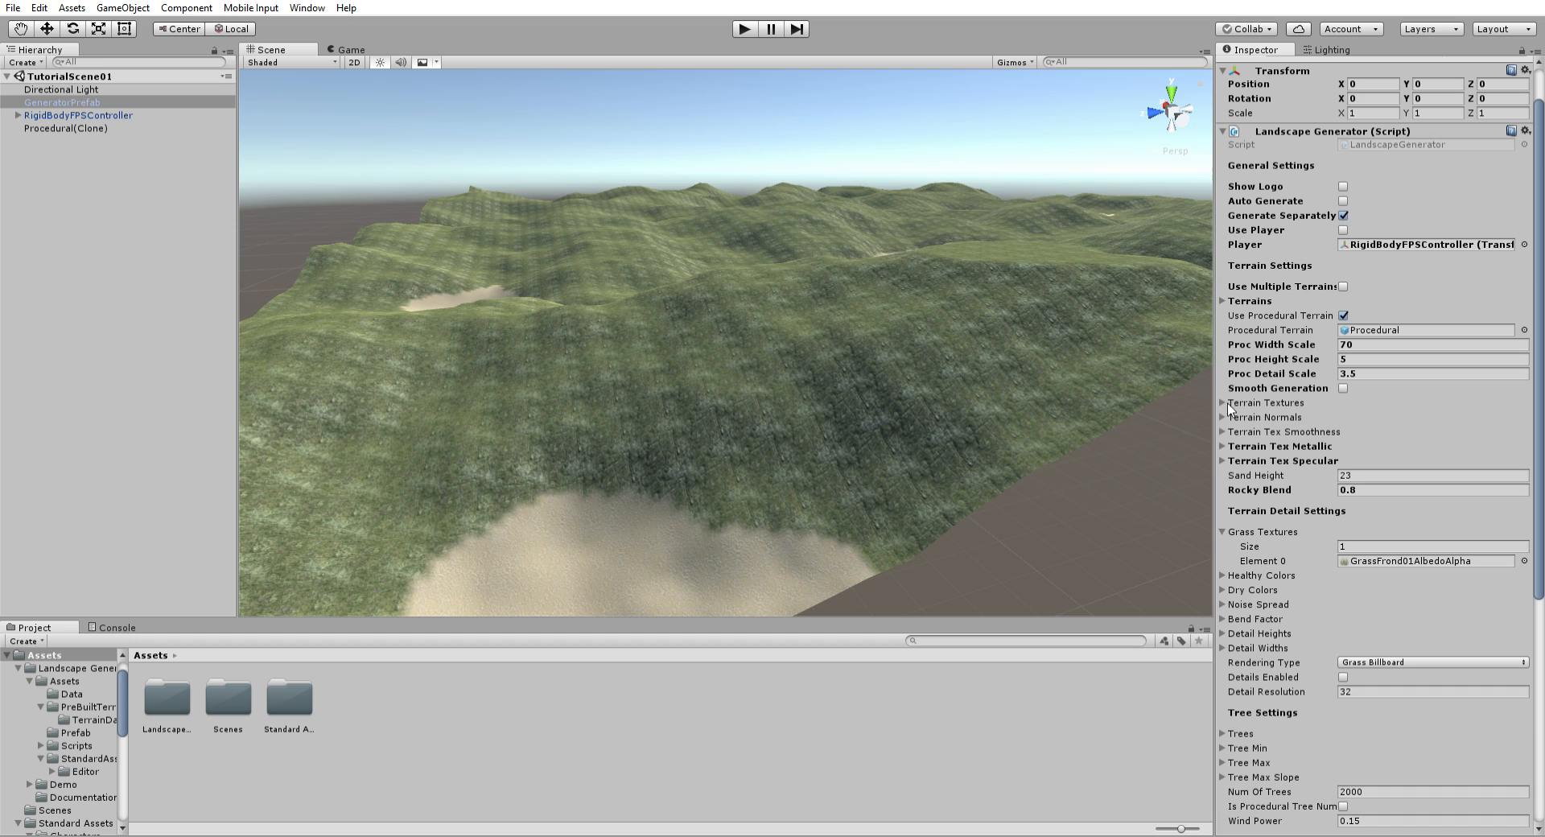
left_click(1222, 519)
left_click(1222, 519)
left_click(1222, 532)
left_click(1222, 546)
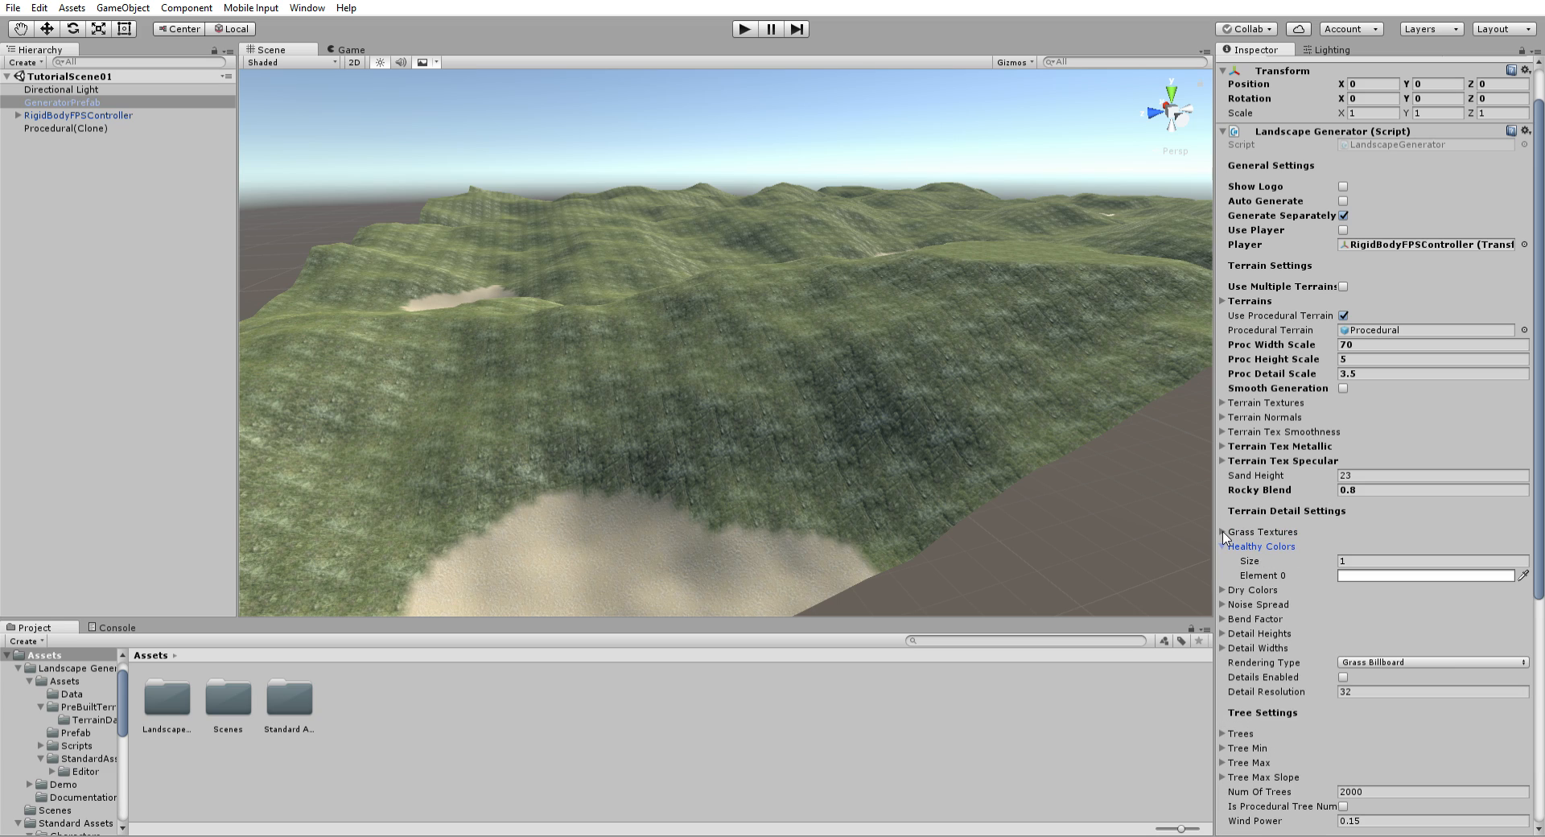
left_click(1222, 545)
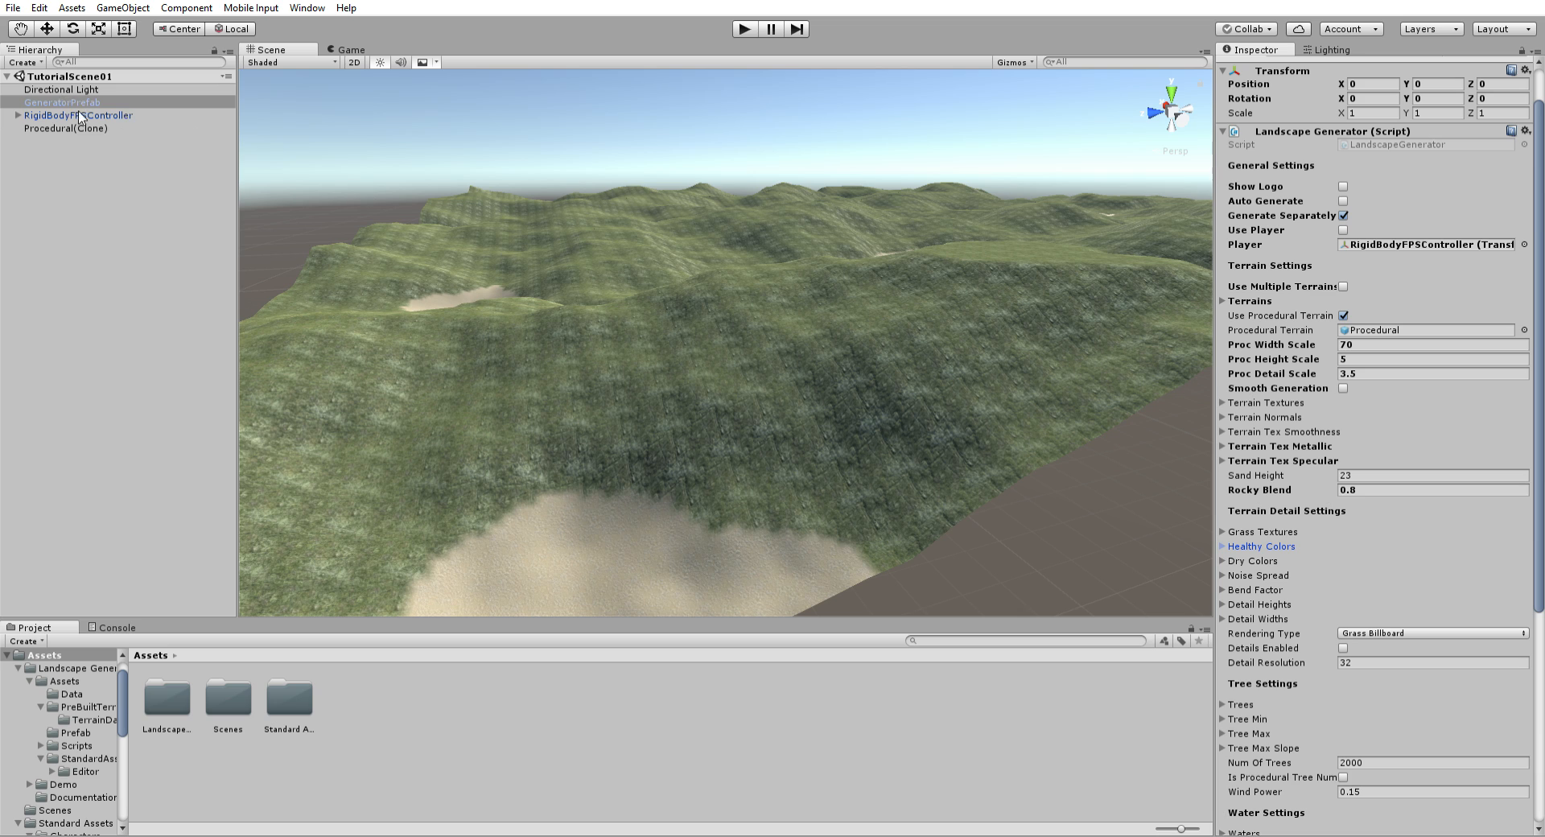
Step: Inspect the Paint Details tool of the Procedural(Clone) terrain, and reselect GeneratorPrefab
left_click(66, 128)
left_click(1439, 177)
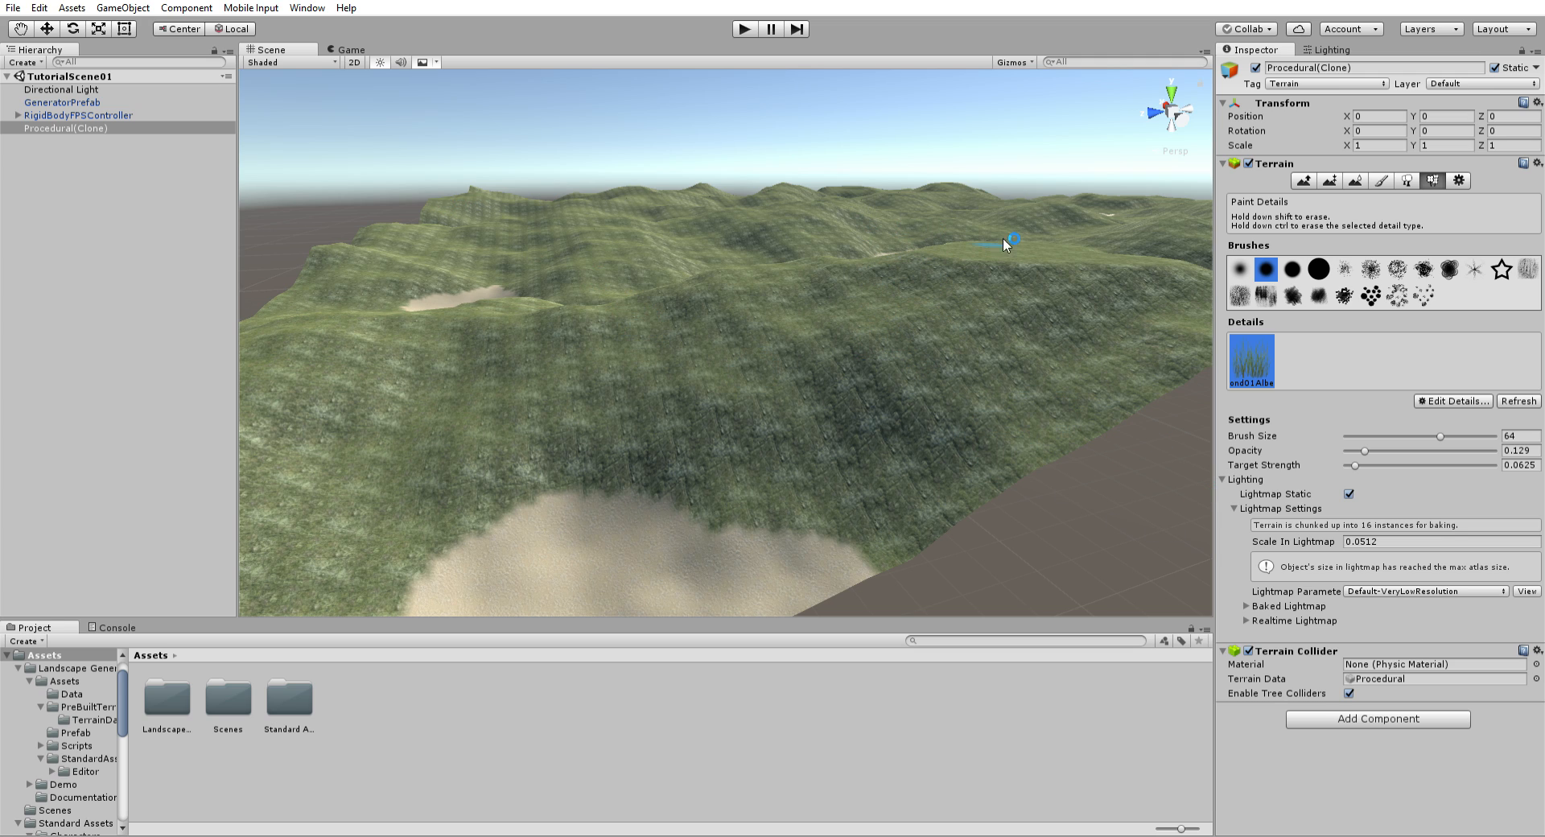
left_click(137, 115)
left_click(133, 102)
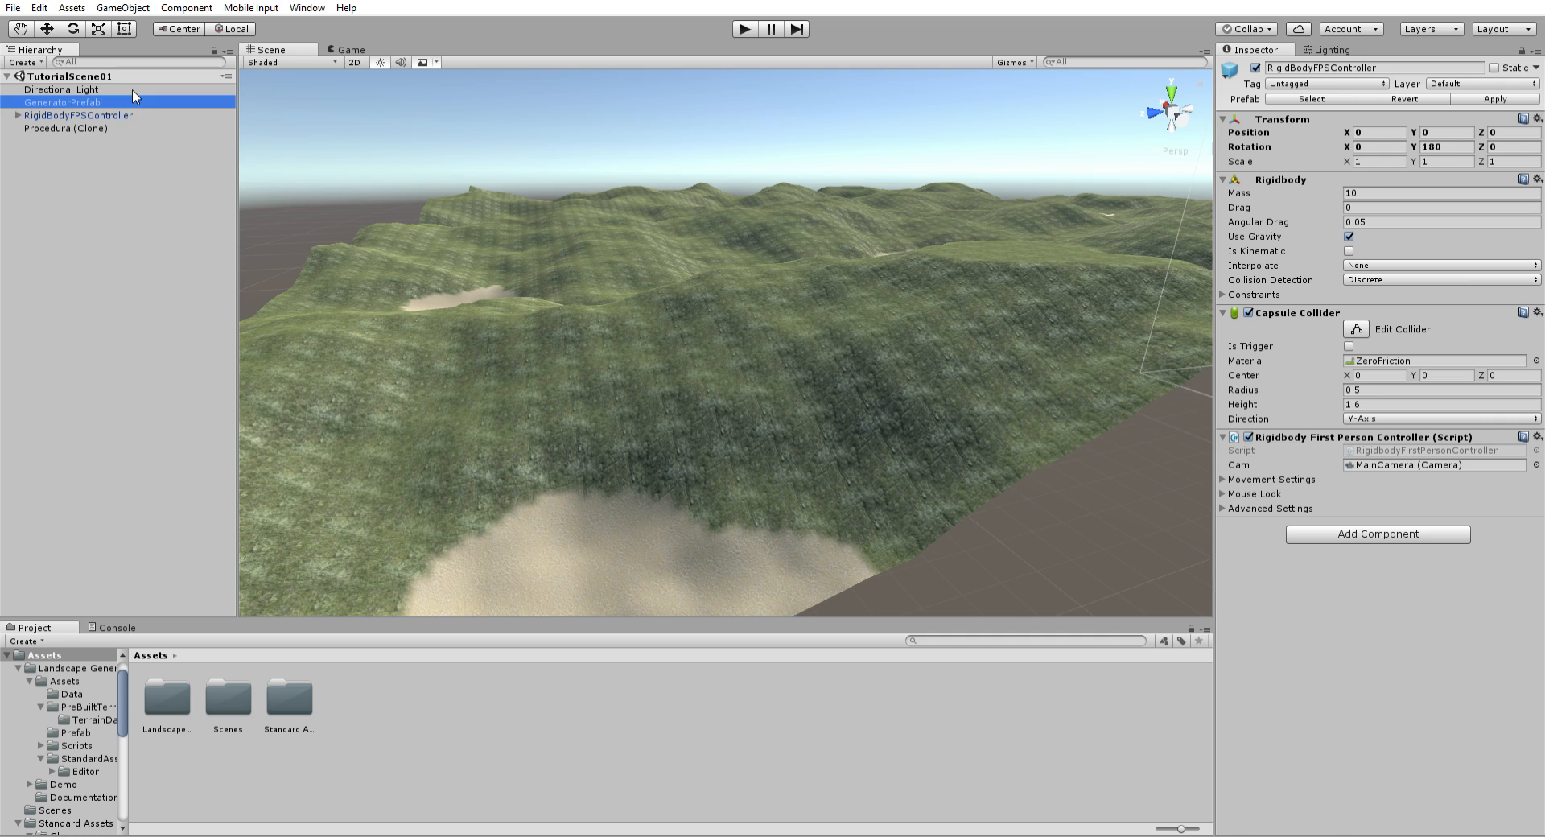
Step: Check the entries of the Dry Colors, Healthy Colors and Grass Textures lists, collapsing each one again
scroll(1275, 609, "down", 3)
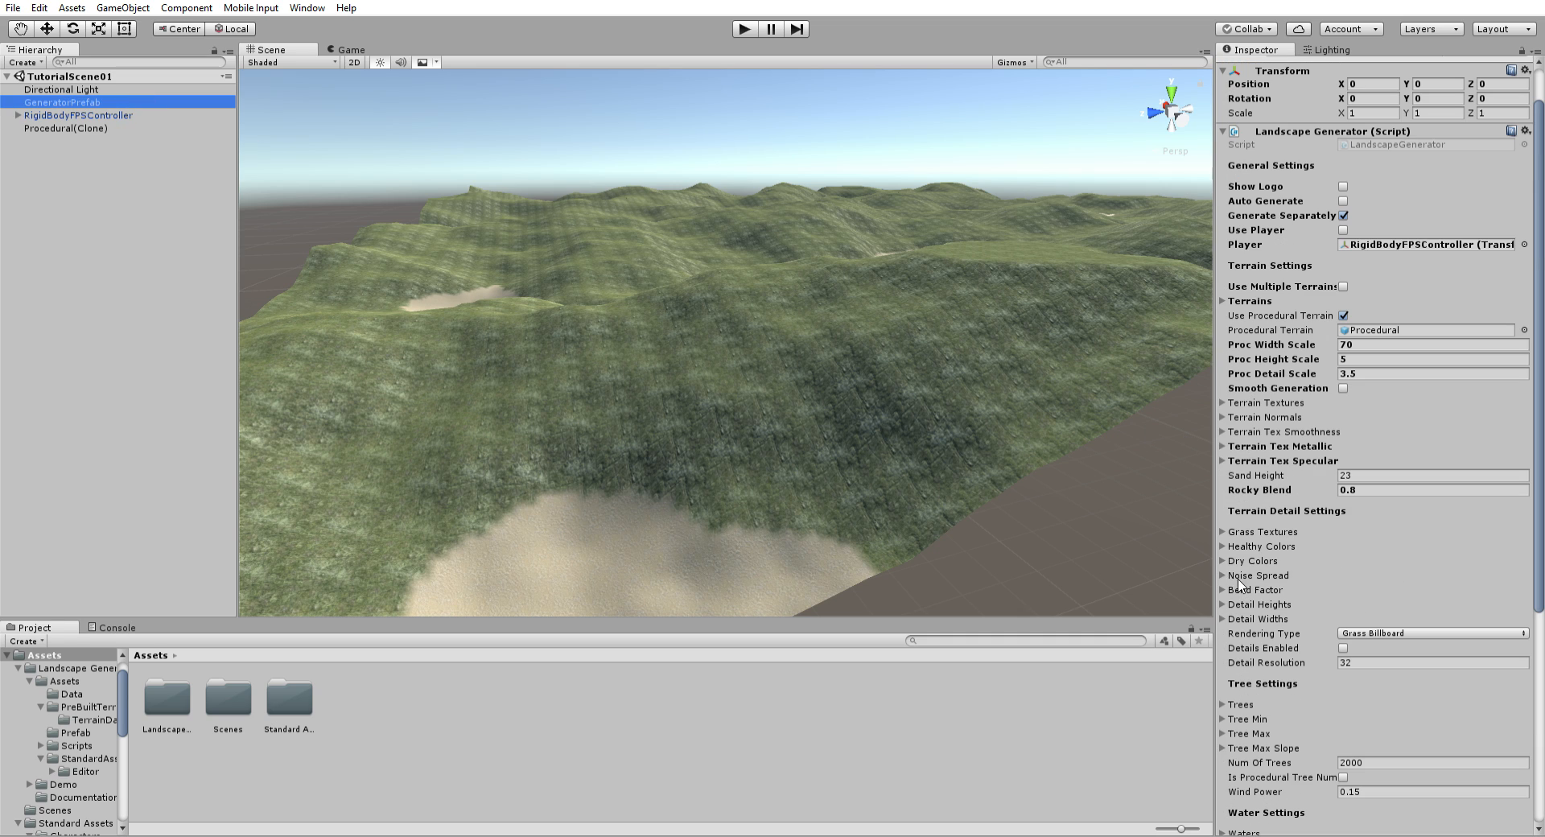
left_click(1223, 559)
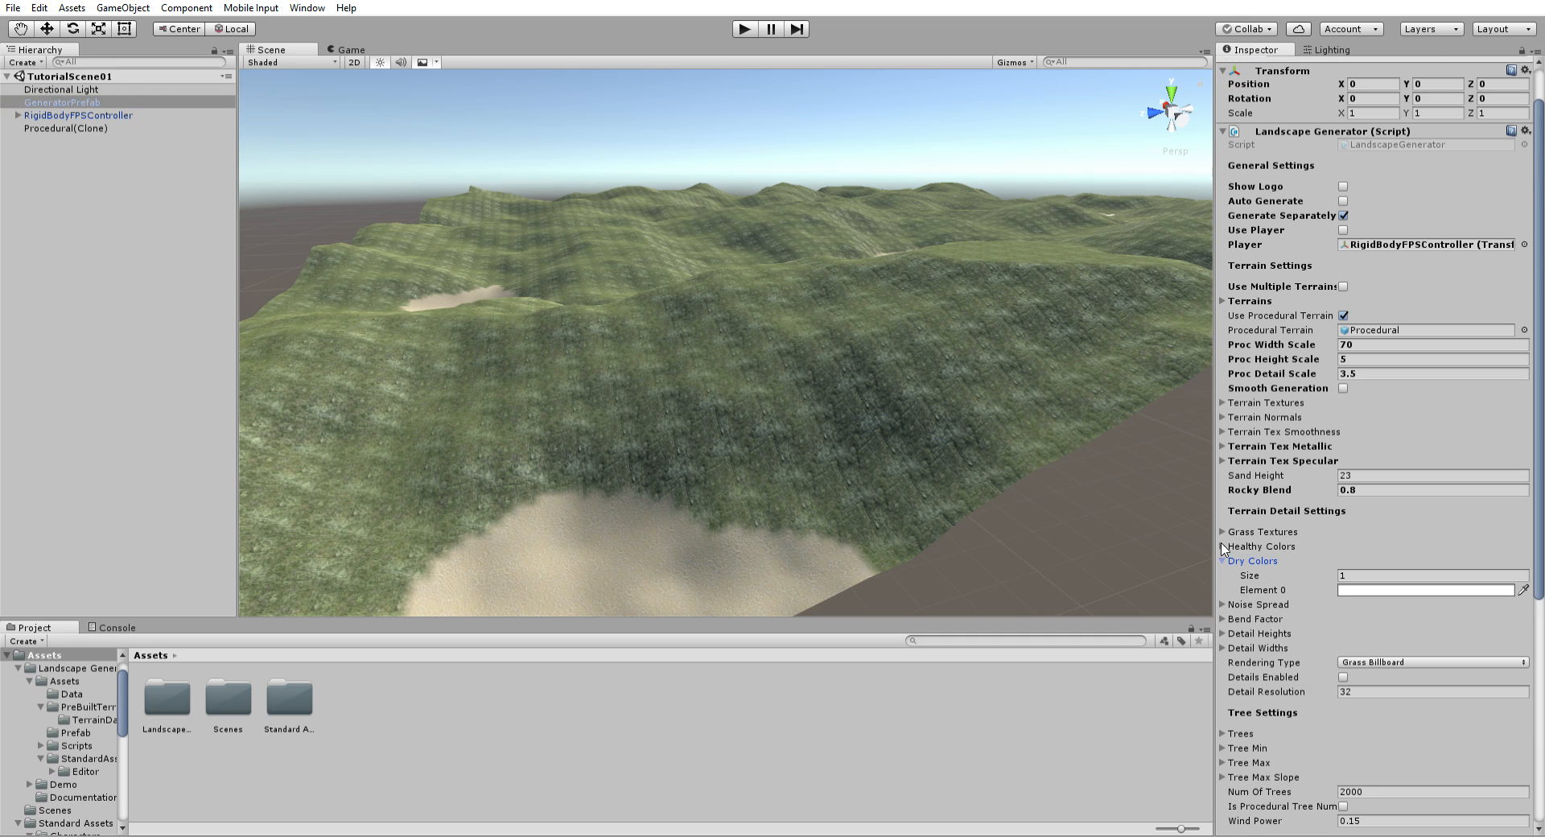
left_click(1223, 561)
left_click(1223, 547)
left_click(1223, 546)
left_click(1223, 532)
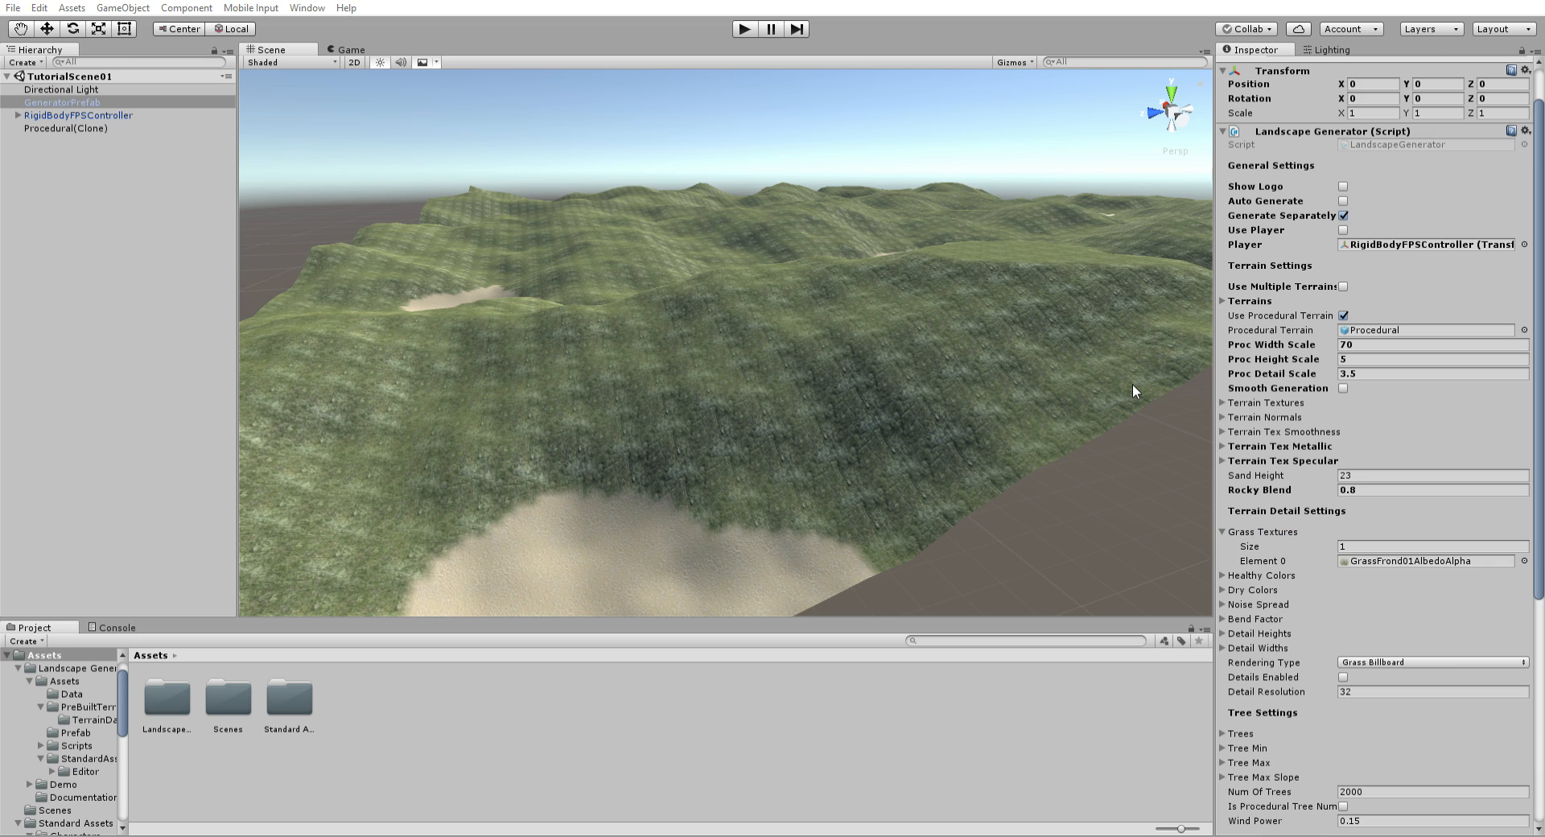
left_click(1199, 153)
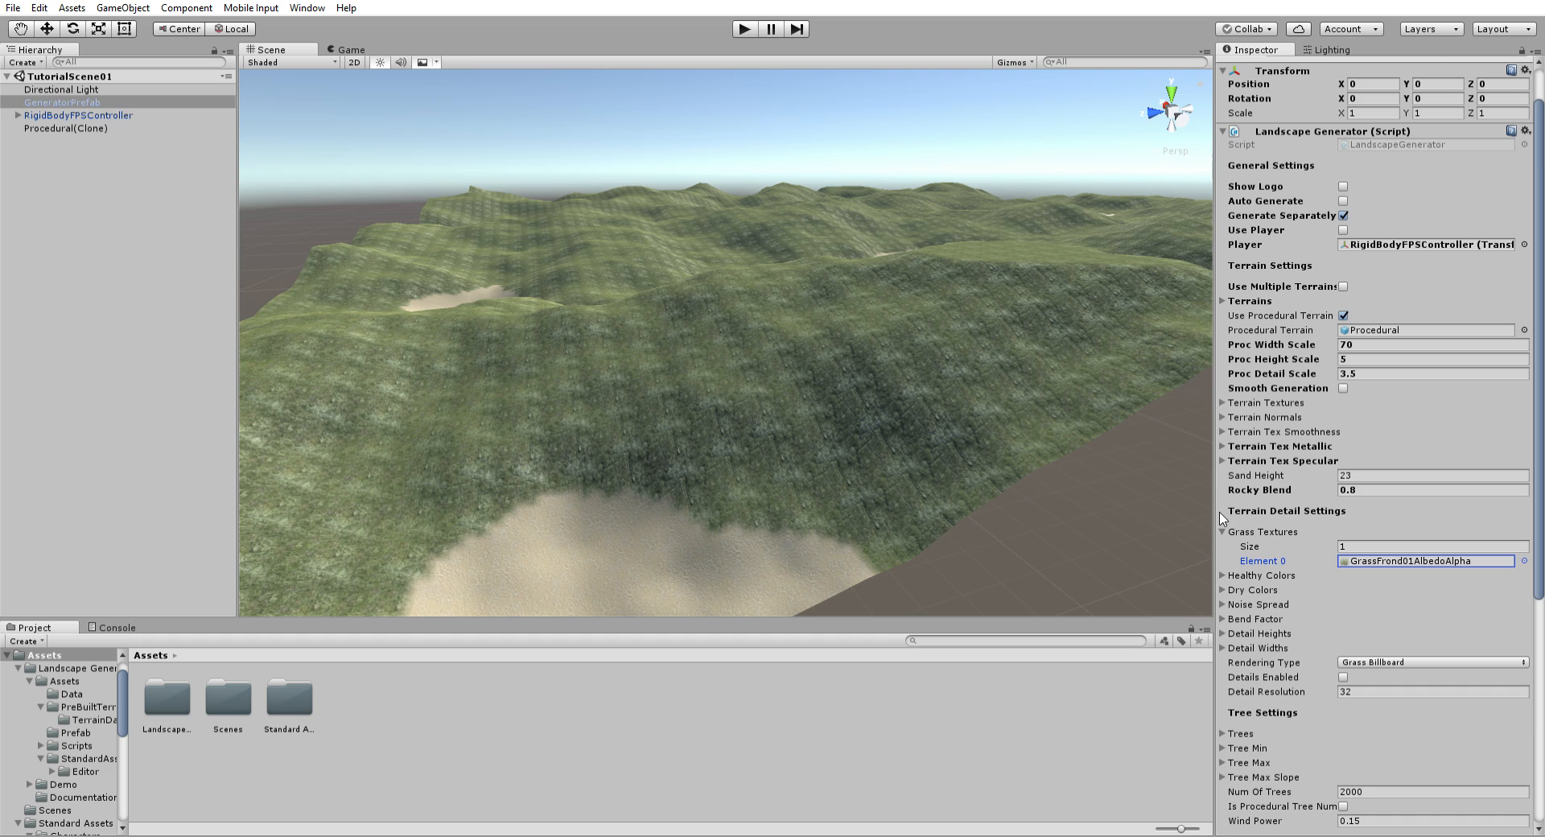
left_click(1222, 531)
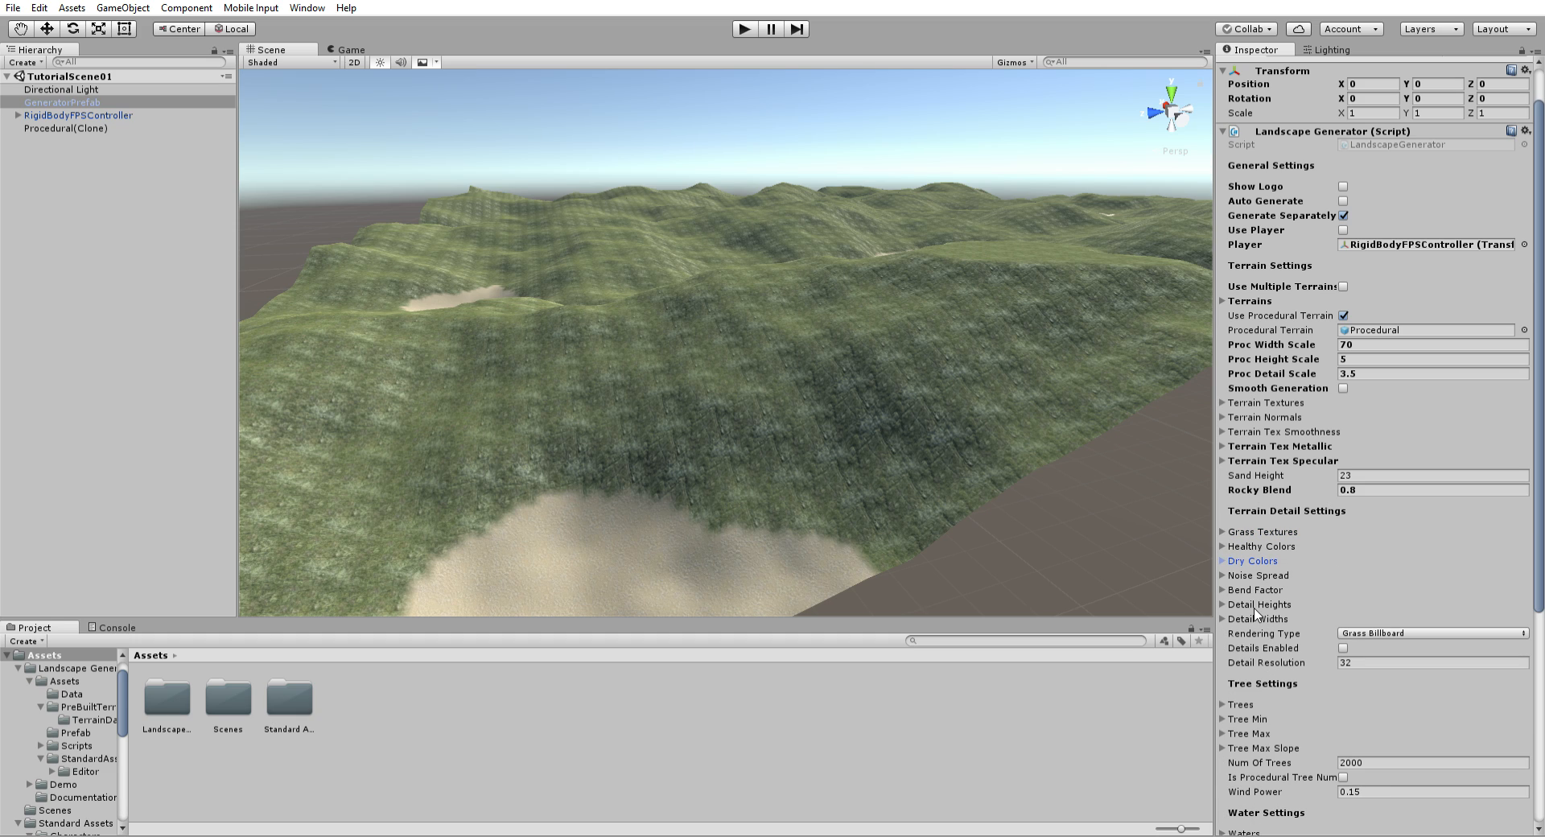
Step: Check the Noise Spread and Bend Factor lists under Terrain Detail Settings, collapsing each one again
left_click(1222, 560)
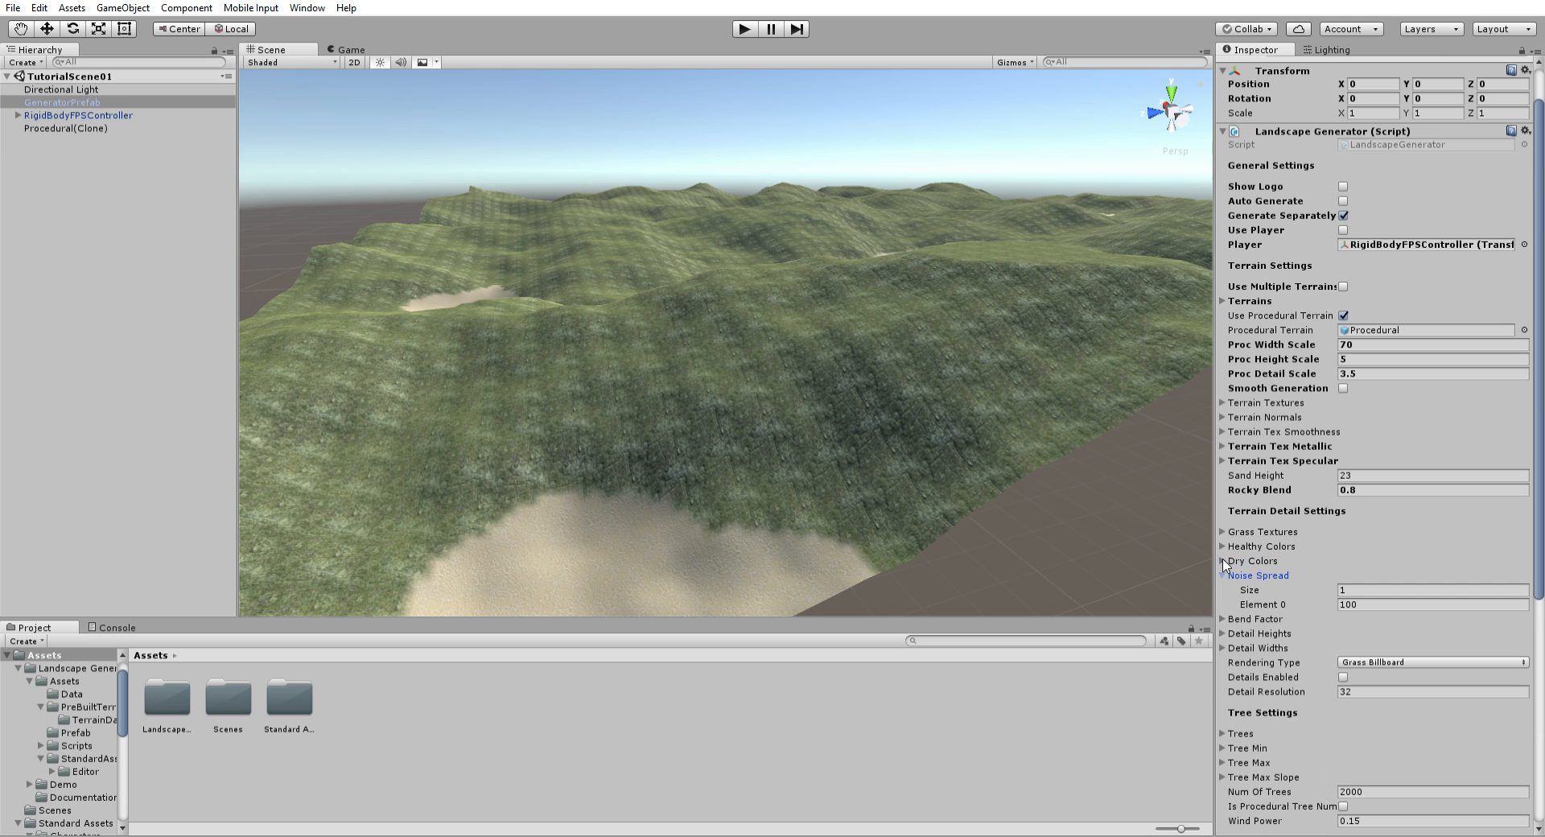
right_click_drag(986, 478, 1001, 451)
left_click(1226, 568)
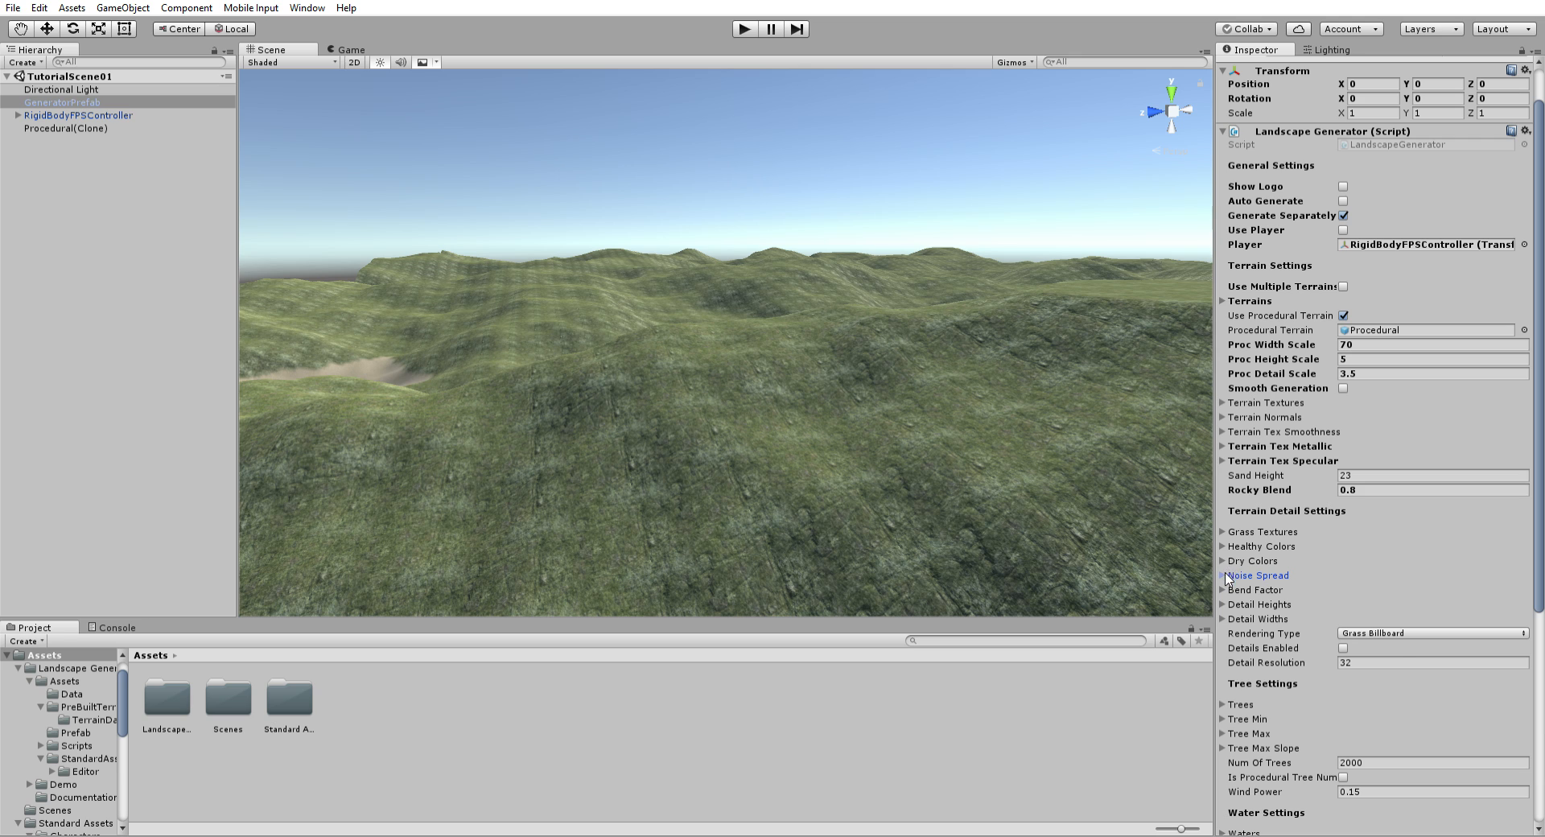
left_click(1224, 586)
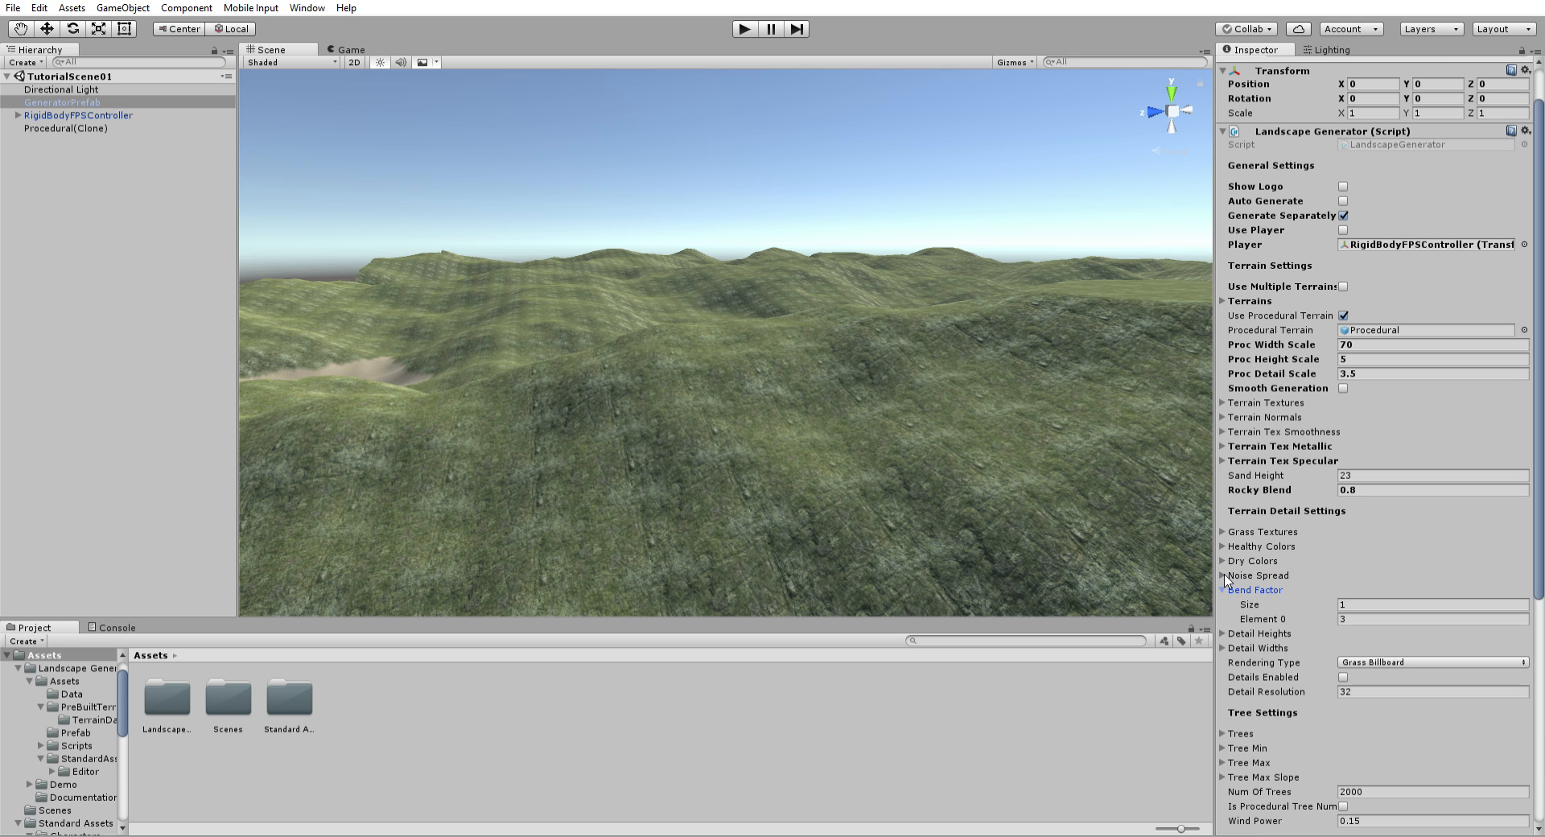
left_click(1225, 587)
Step: Check the Detail Heights and Detail Widths ranges under Terrain Detail Settings, collapsing both lists again
left_click(1223, 603)
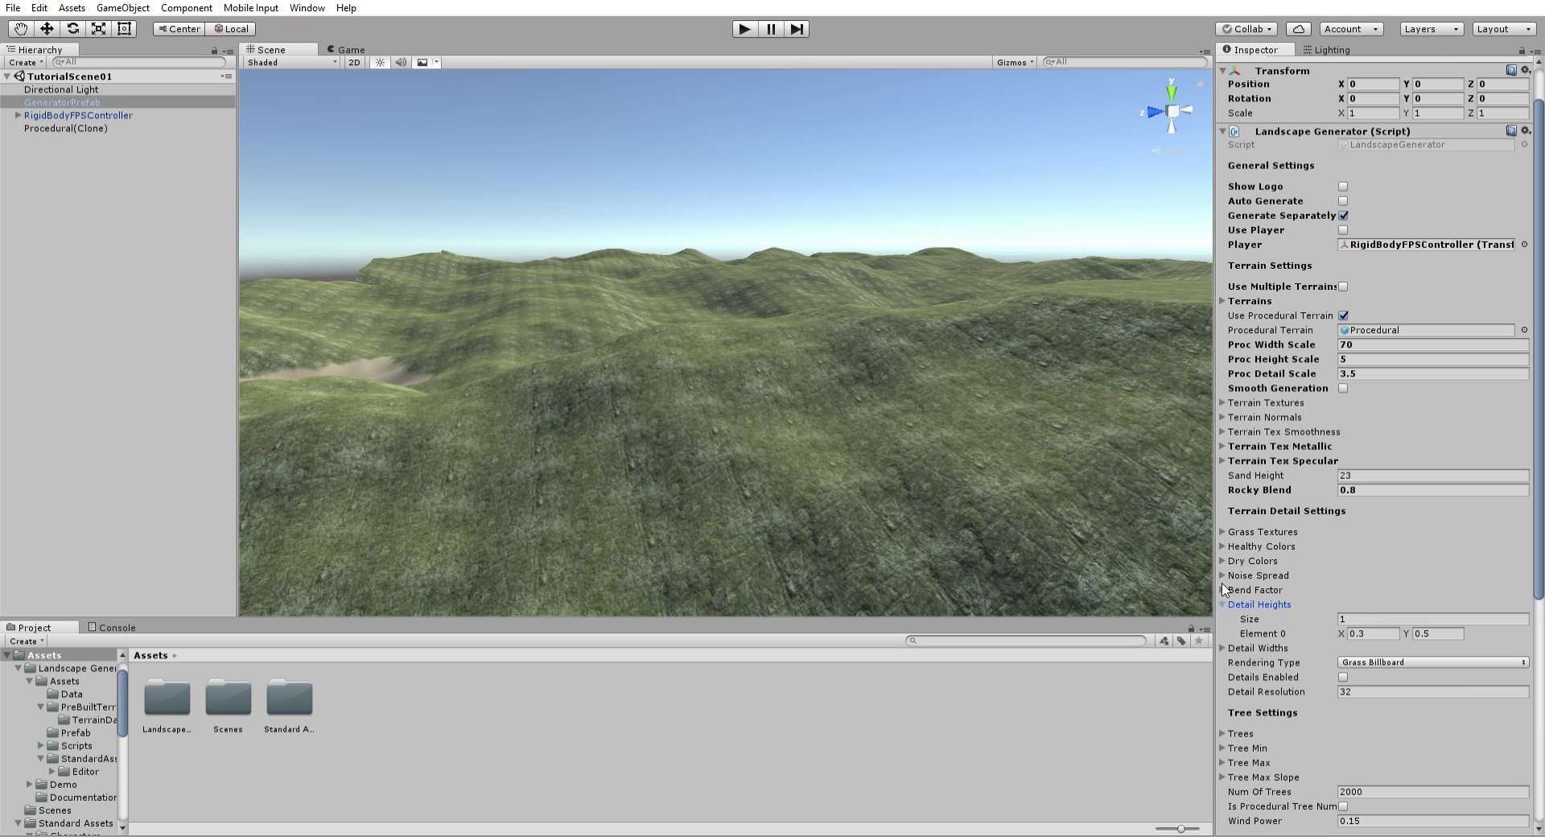
right_click_drag(966, 499, 1248, 570)
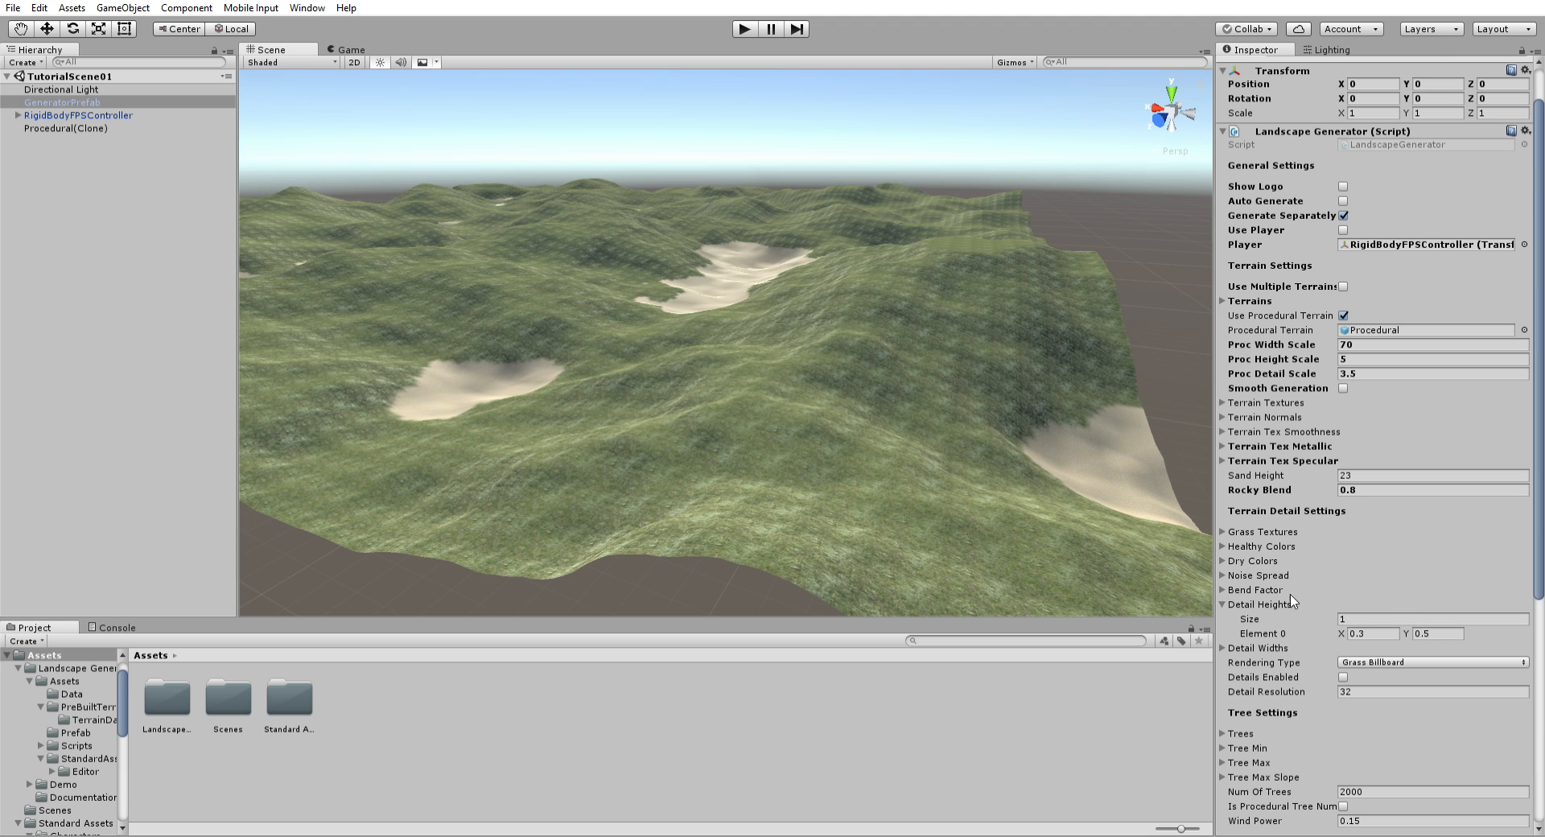
left_click(1222, 599)
left_click(1222, 618)
right_click_drag(1070, 565, 1184, 598)
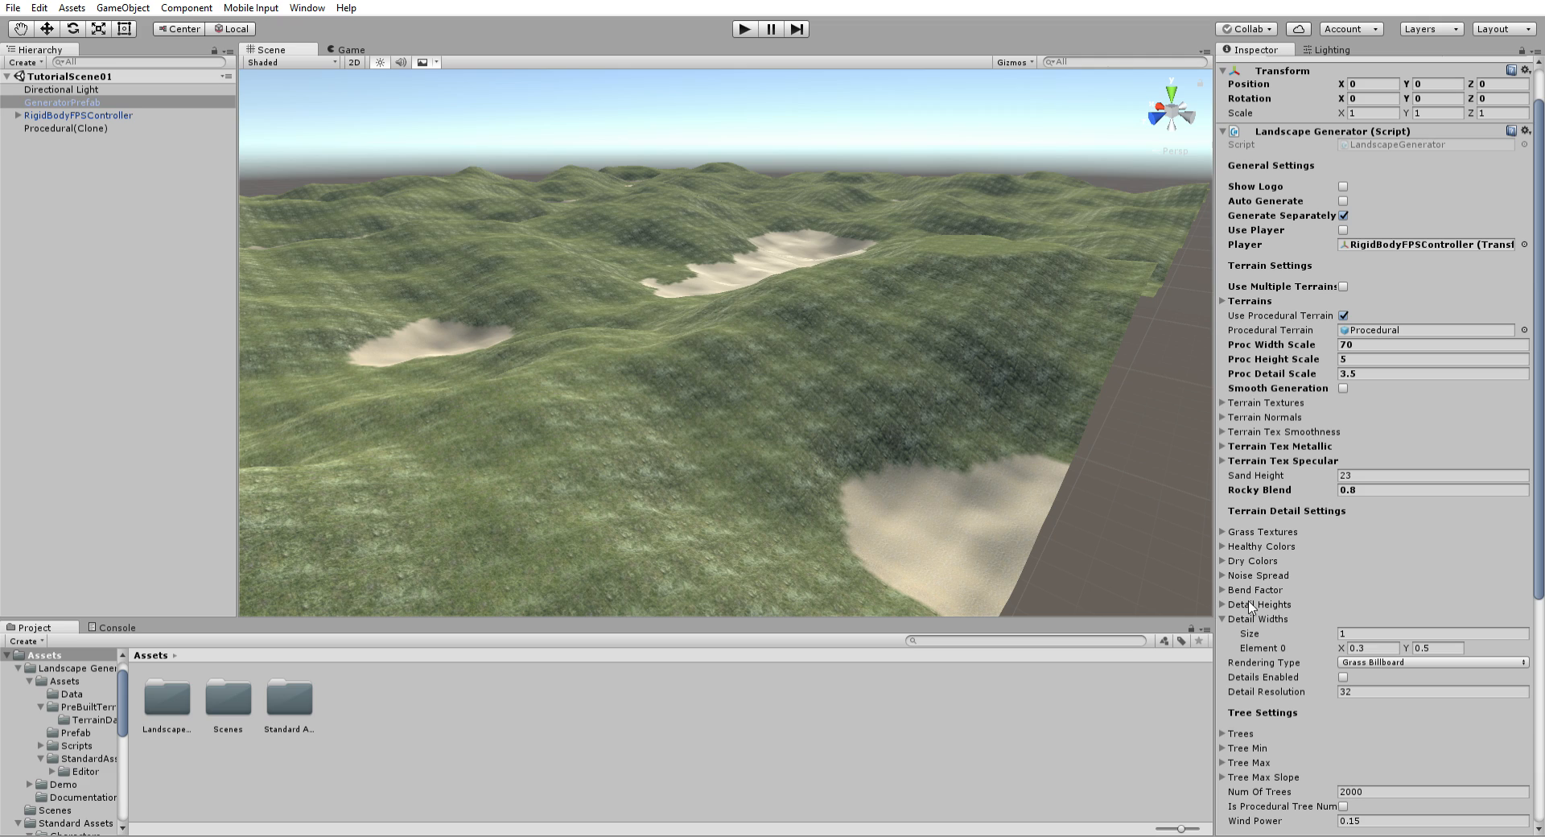
left_click(1222, 617)
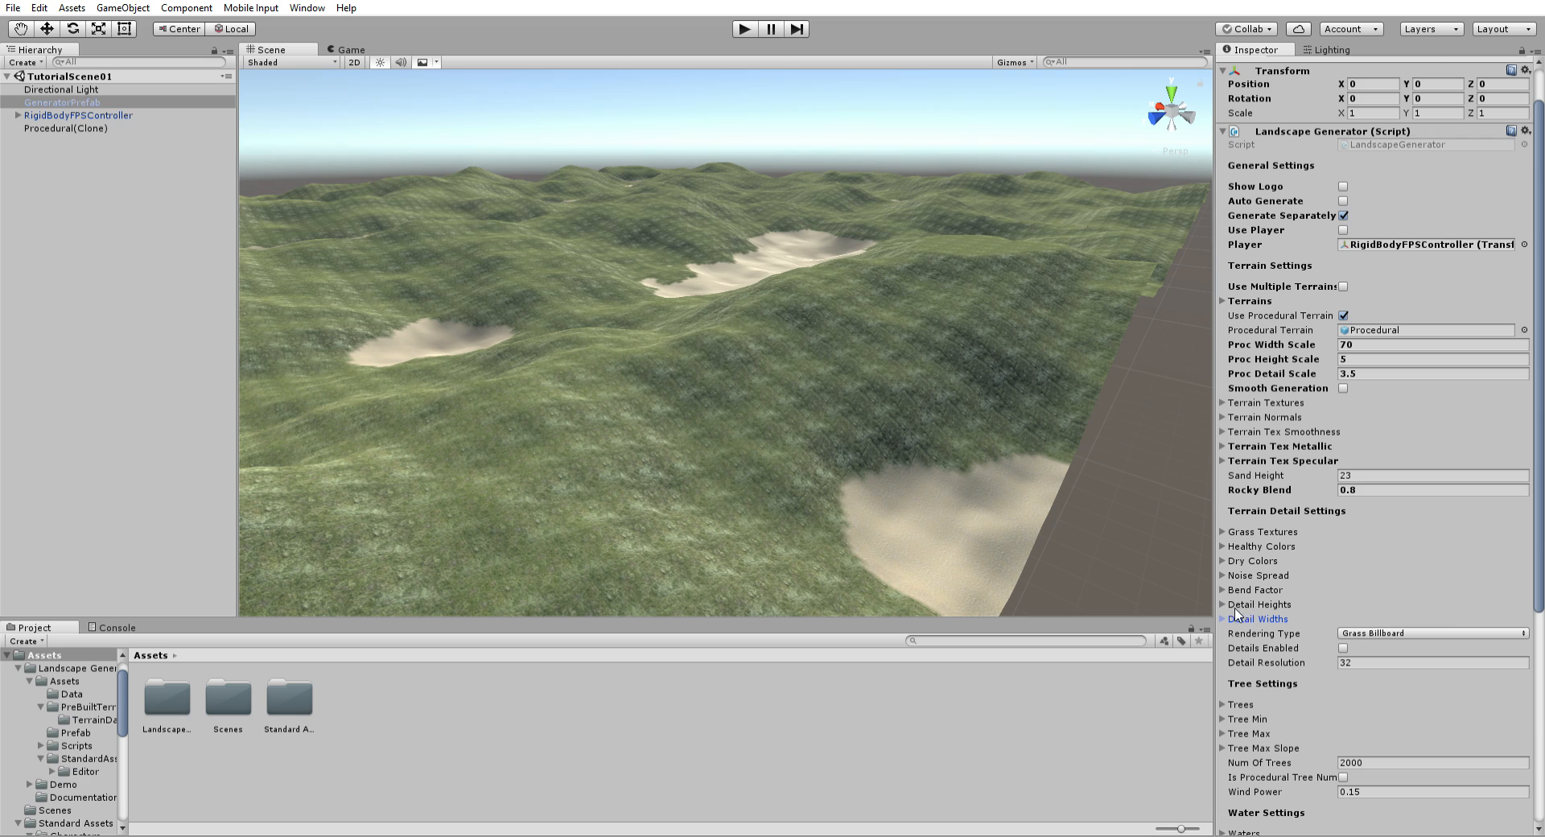
left_click(1224, 617)
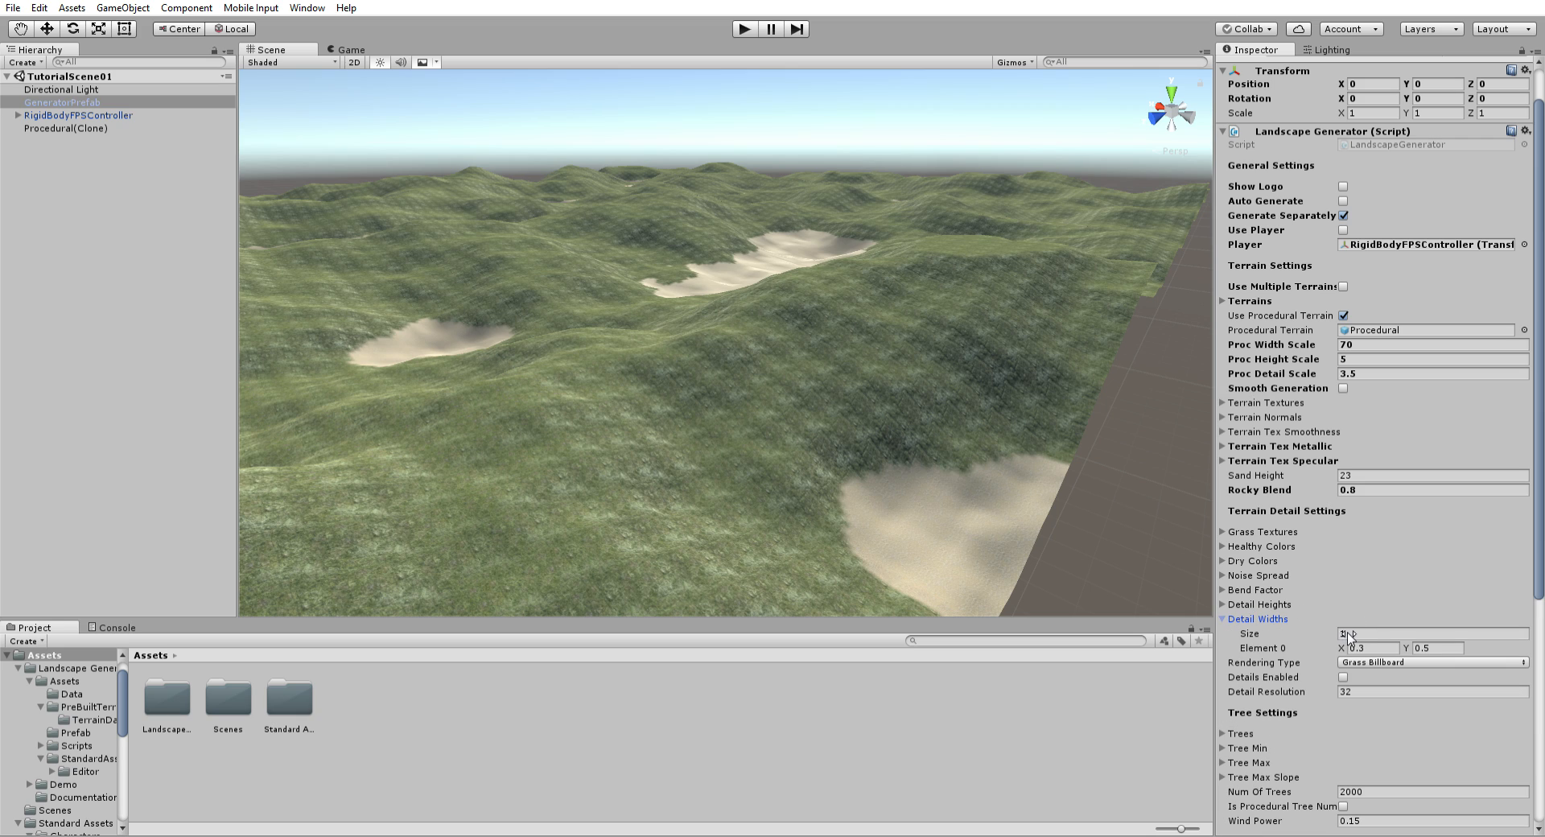
left_click(1223, 617)
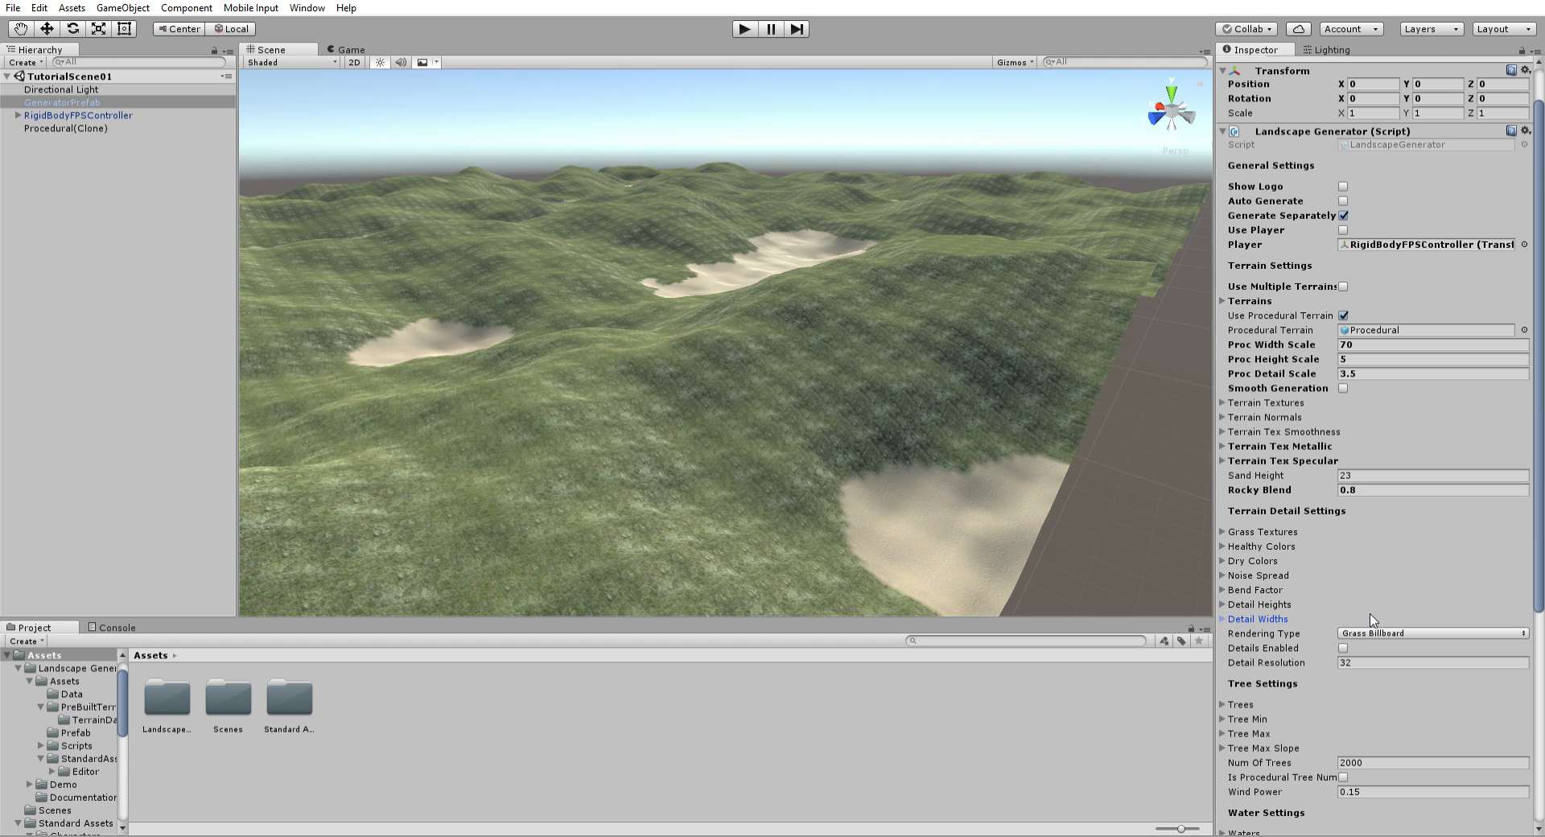
Step: Try the Grass rendering type for the terrain details, and return it to Grass Billboard
left_click(1393, 669)
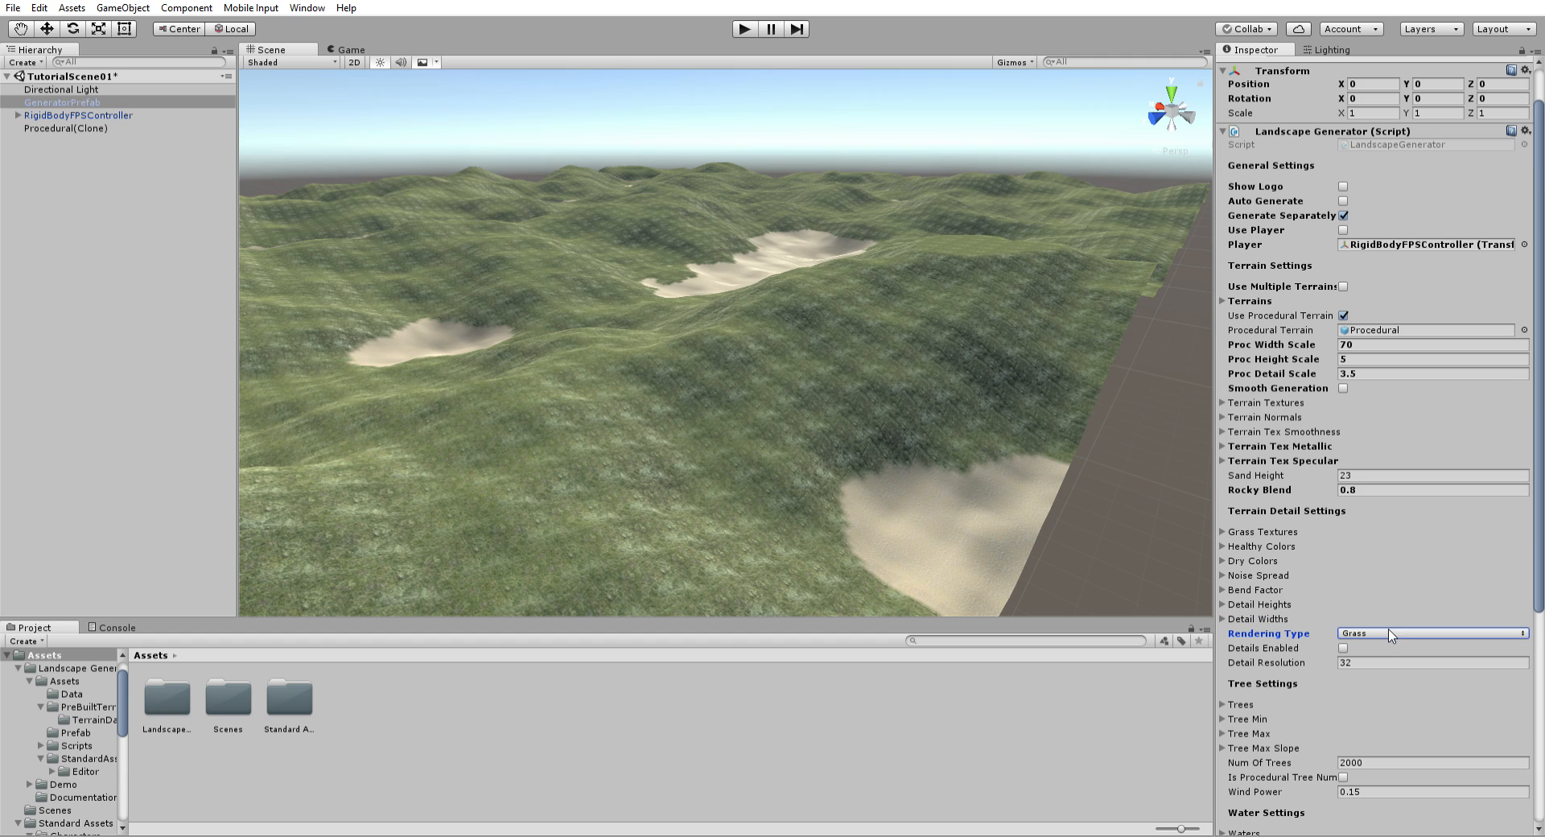
left_click(1400, 625)
left_click(1403, 639)
left_click(1400, 627)
Step: Enable Details in the Terrain Detail Settings, generate the terrain, and inspect its grass up close
left_click(1342, 648)
left_click_drag(869, 524, 1000, 551, "alt")
scroll(1308, 680, "down", 6)
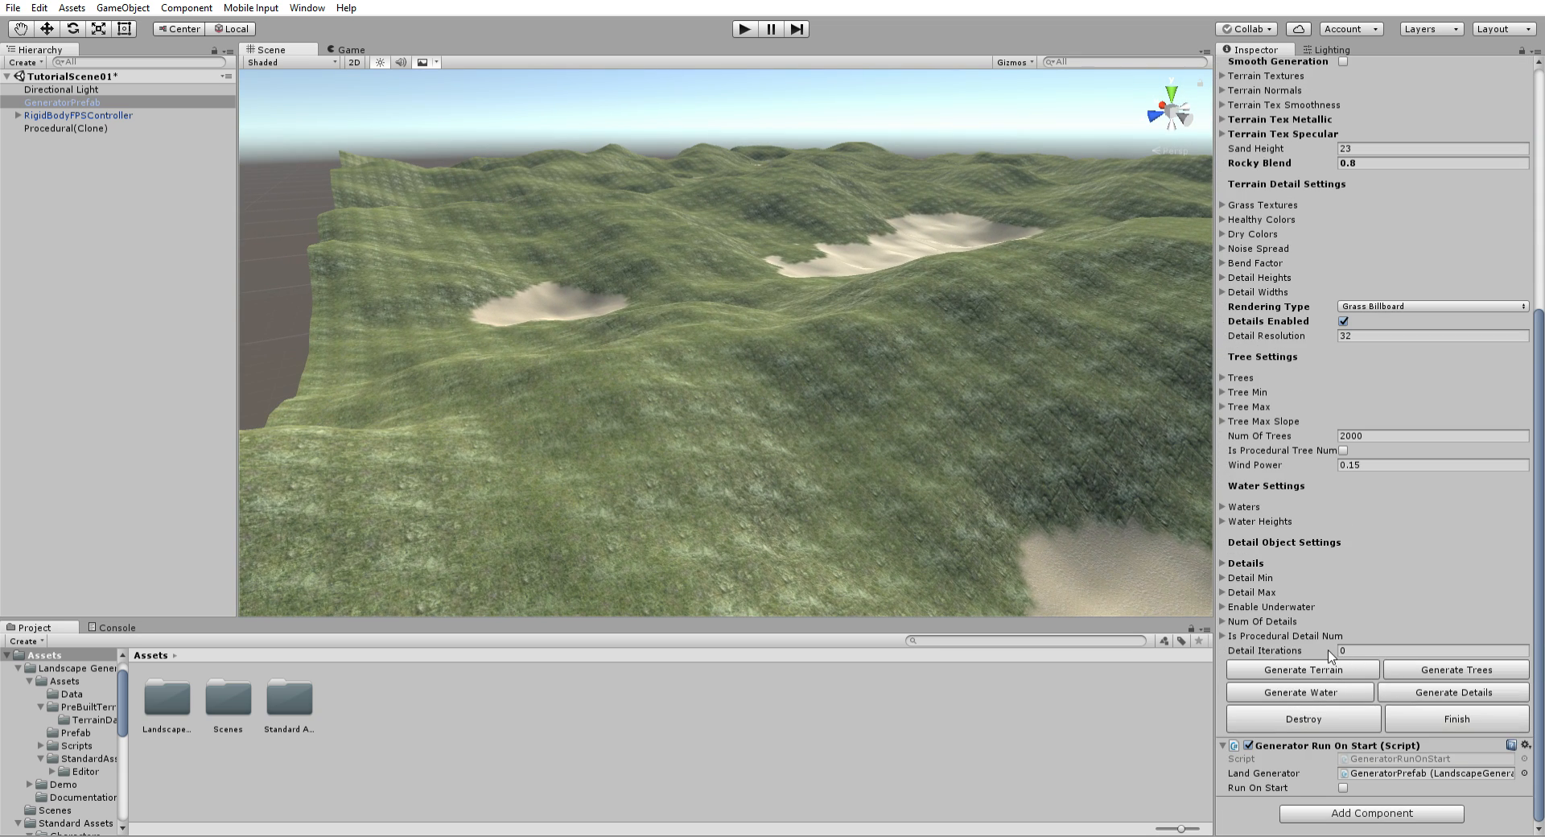
left_click(1328, 662)
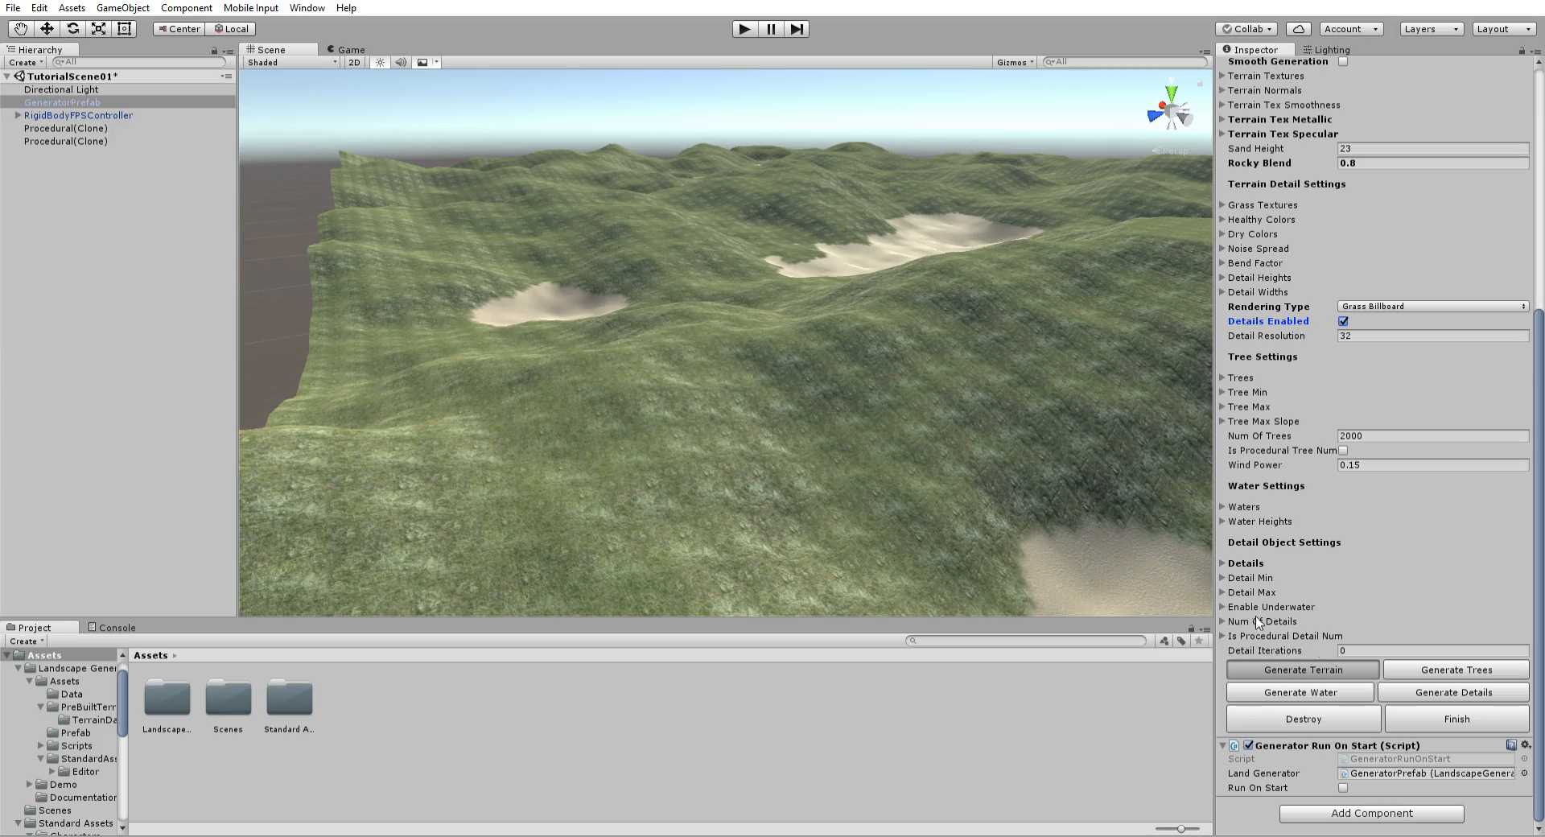
key("w")
right_click_drag(943, 527, 690, 407)
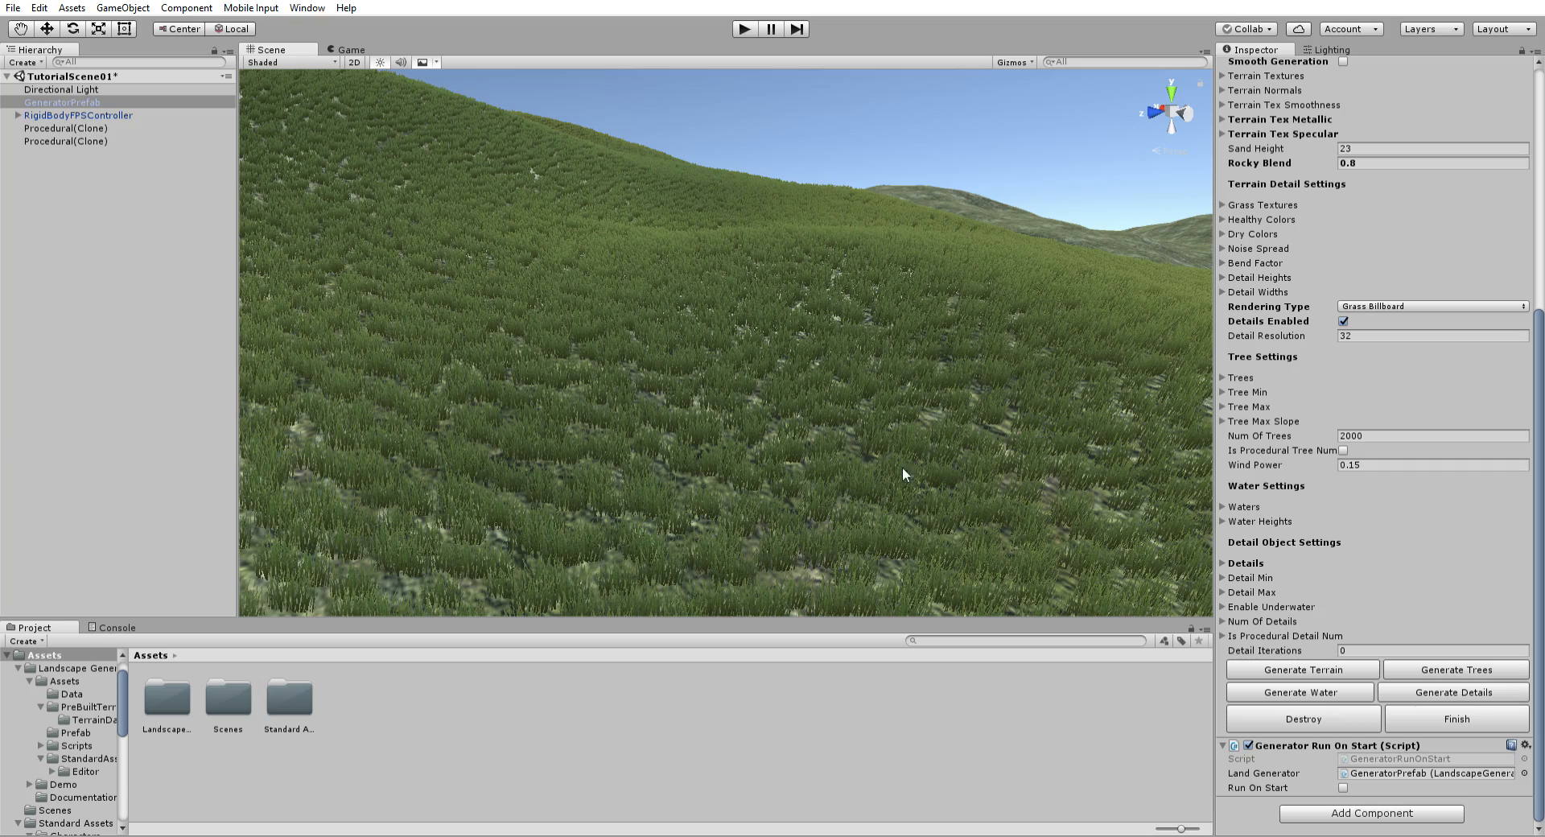
Step: Destroy the duplicate generated terrain and generate the terrain again
left_click(1283, 718)
left_click(1302, 668)
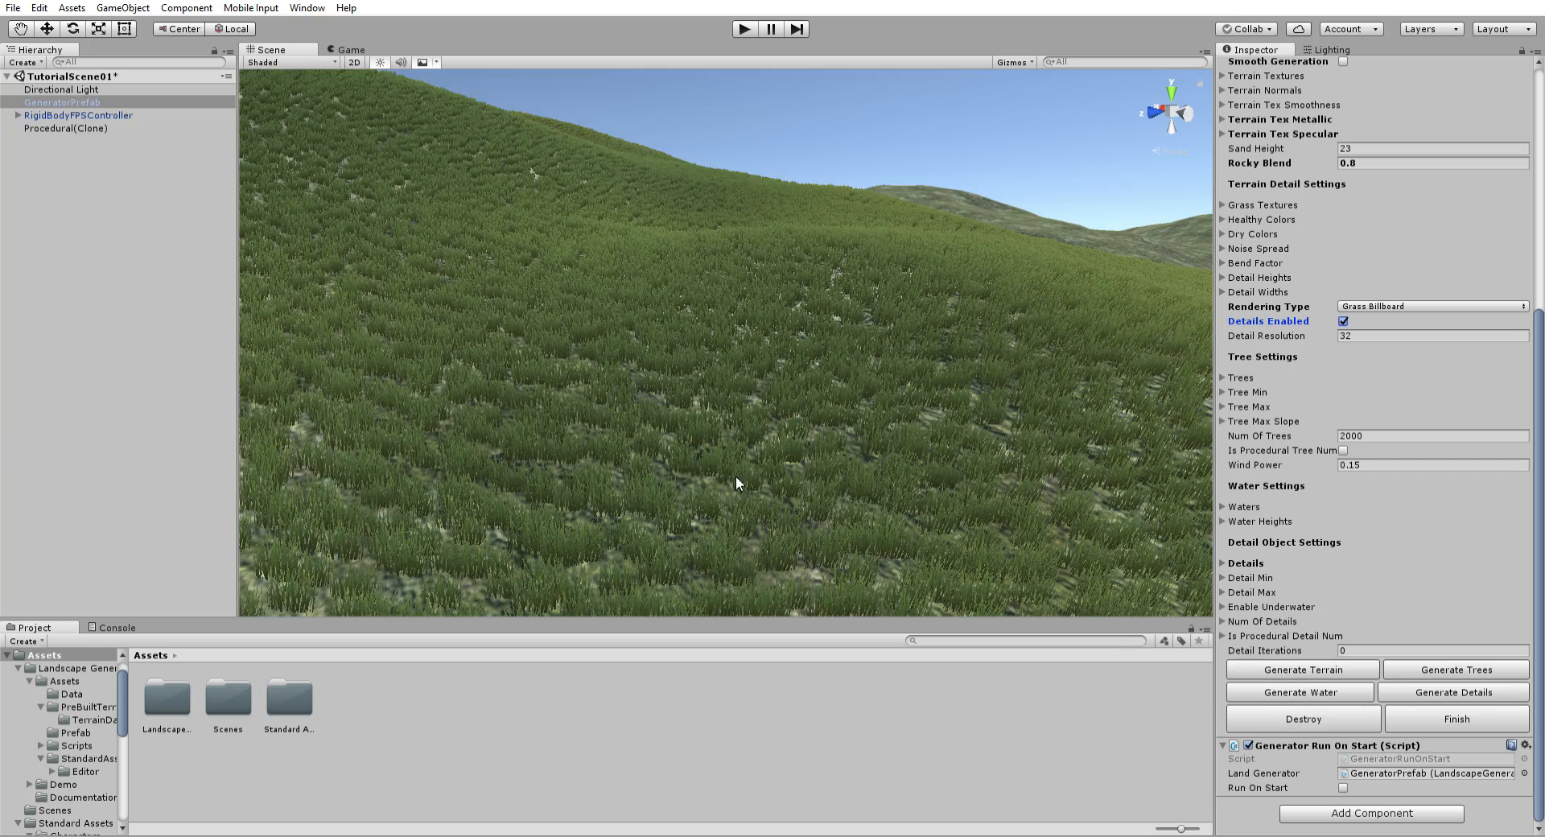
Step: Examine the grass coverage of the generated terrain from a distance and up close, along with the Terrain Detail Settings
mouse_move(735, 475)
right_mouse_down()
mouse_move(1018, 417)
mouse_move(991, 470)
mouse_move(1003, 451)
mouse_move(1124, 437)
mouse_move(1085, 457)
mouse_move(848, 438)
mouse_move(804, 400)
mouse_move(972, 404)
mouse_move(1082, 446)
mouse_move(1182, 555)
mouse_move(1266, 579)
mouse_move(1269, 330)
mouse_move(1253, 409)
right_mouse_up()
right_click_drag(1229, 462, 655, 478)
scroll(1304, 455, "up", 5)
scroll(1287, 596, "down", 6)
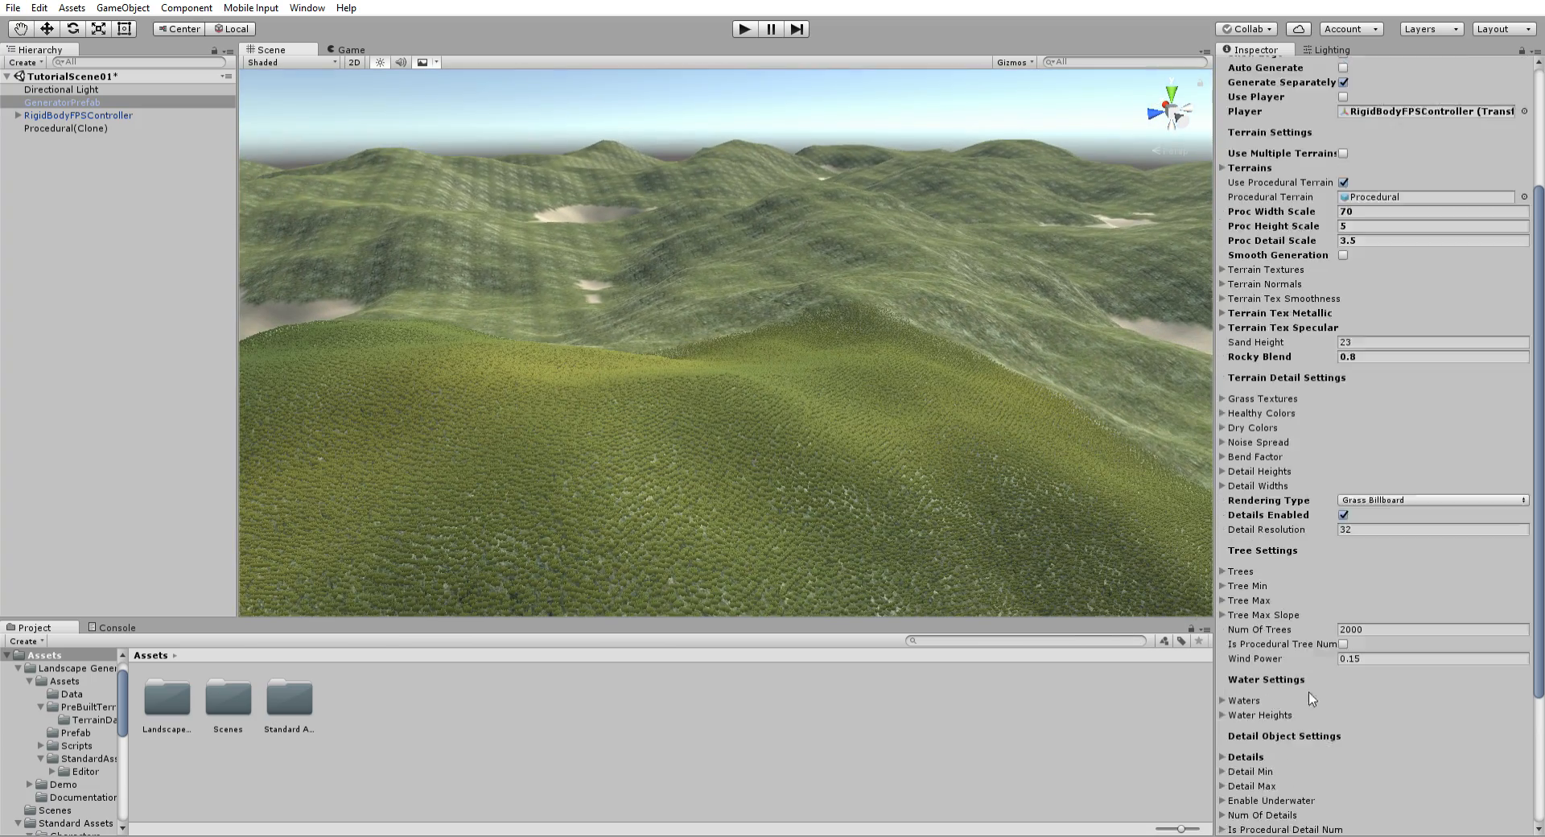
right_click_drag(966, 532, 810, 477)
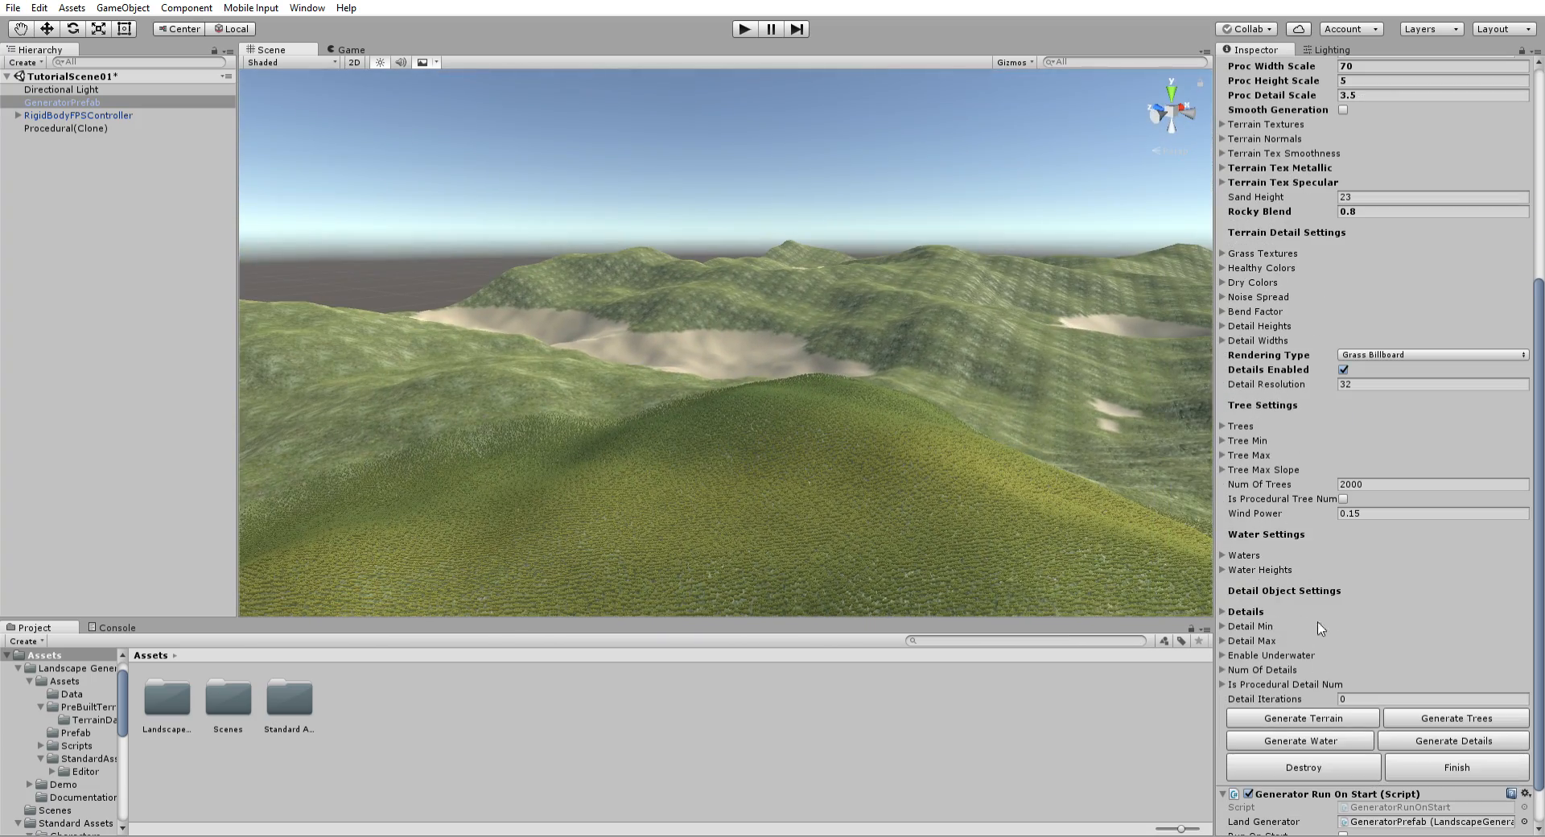
scroll(1351, 676, "down", 3)
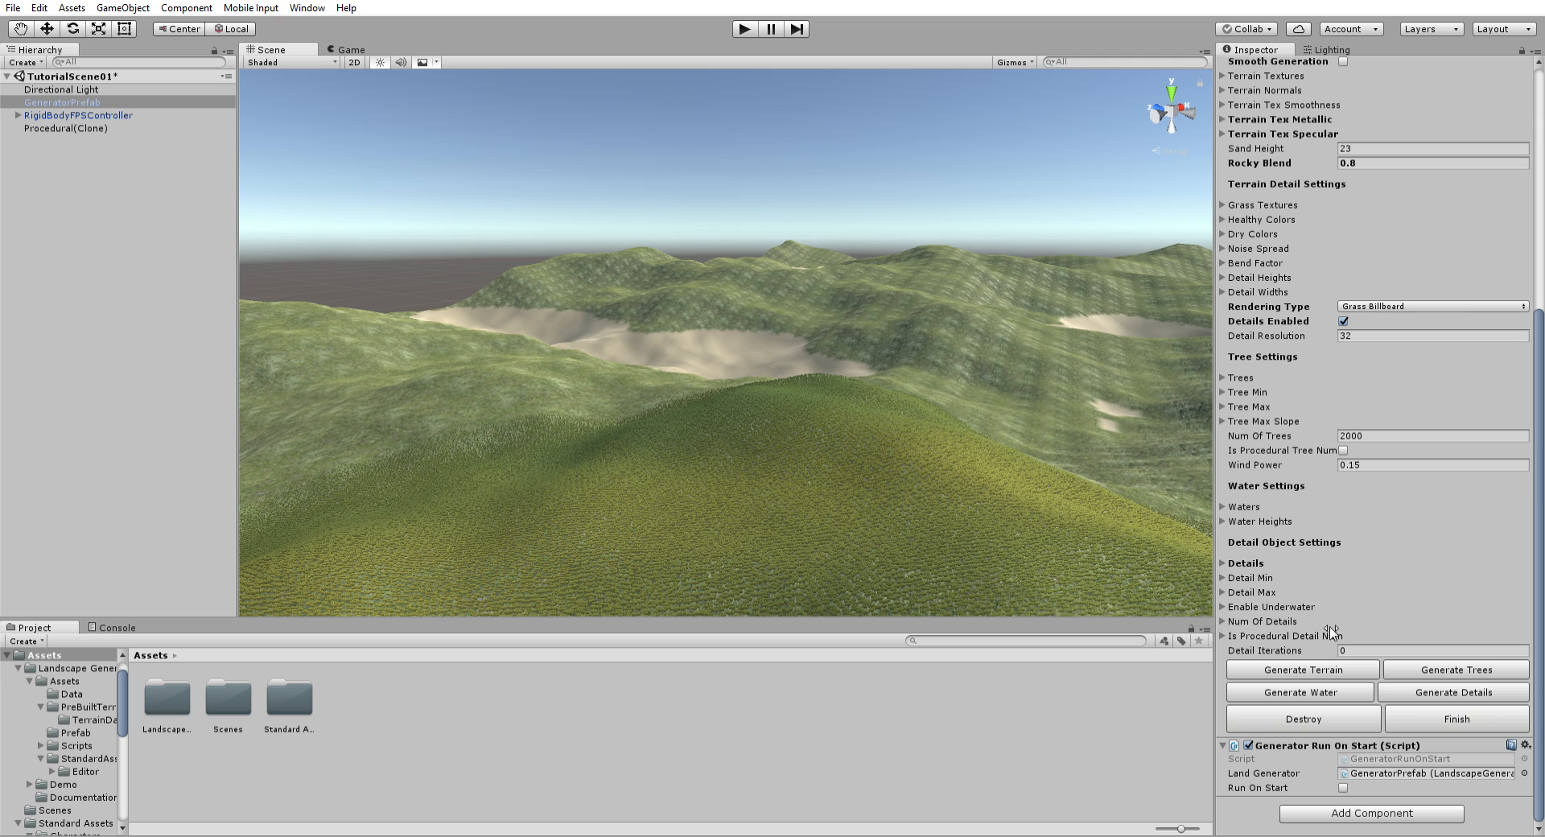
scroll(1355, 360, "up", 3)
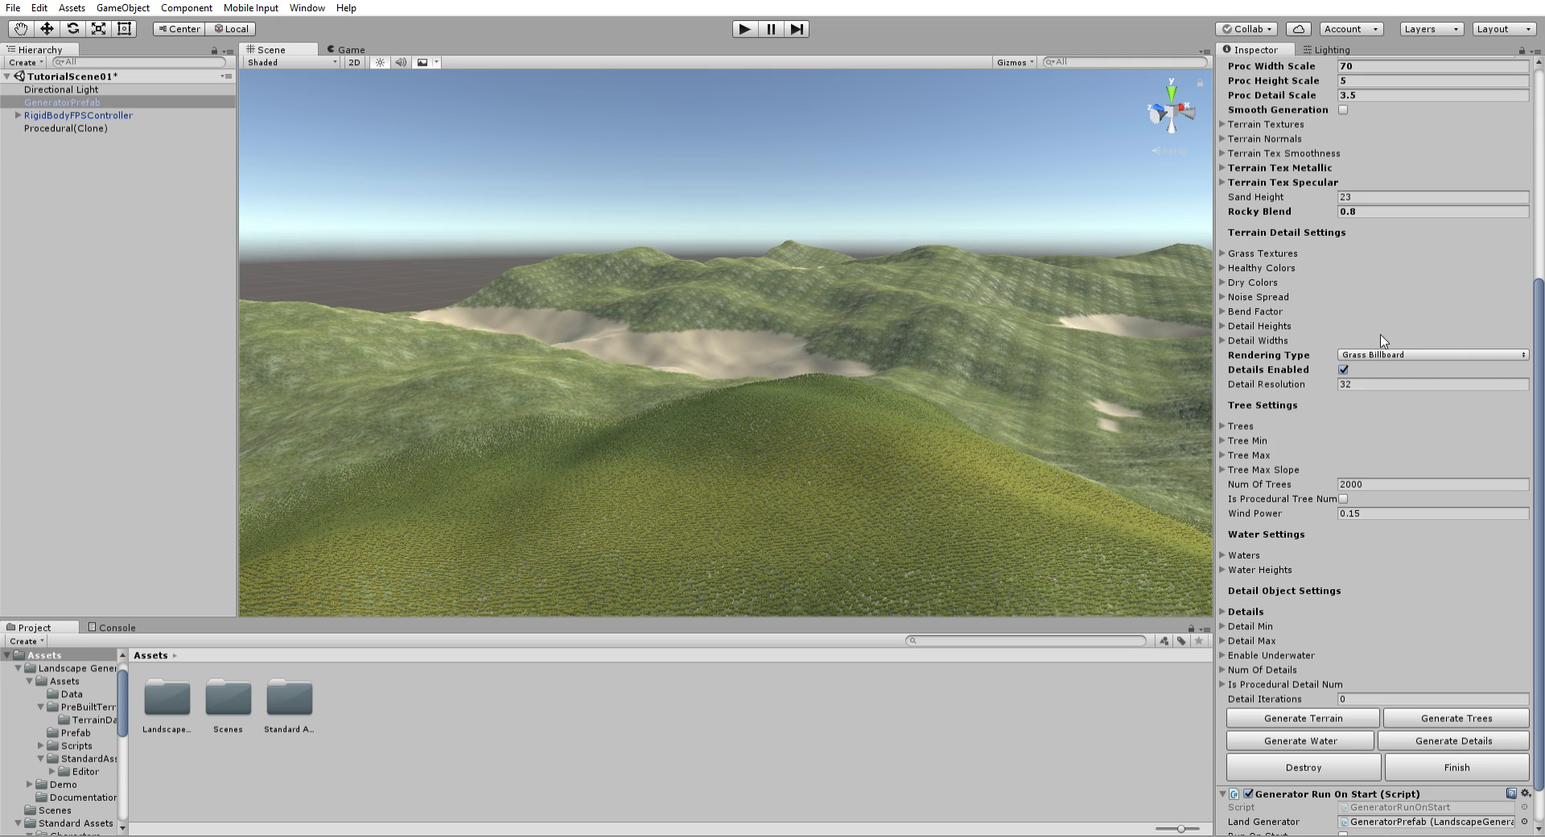
left_click(1348, 363)
key("w")
right_click_drag(1034, 393, 1098, 498)
Step: Set the Detail Resolution to 64 and regenerate the terrain to inspect its grass density
left_click(1375, 382)
type("64")
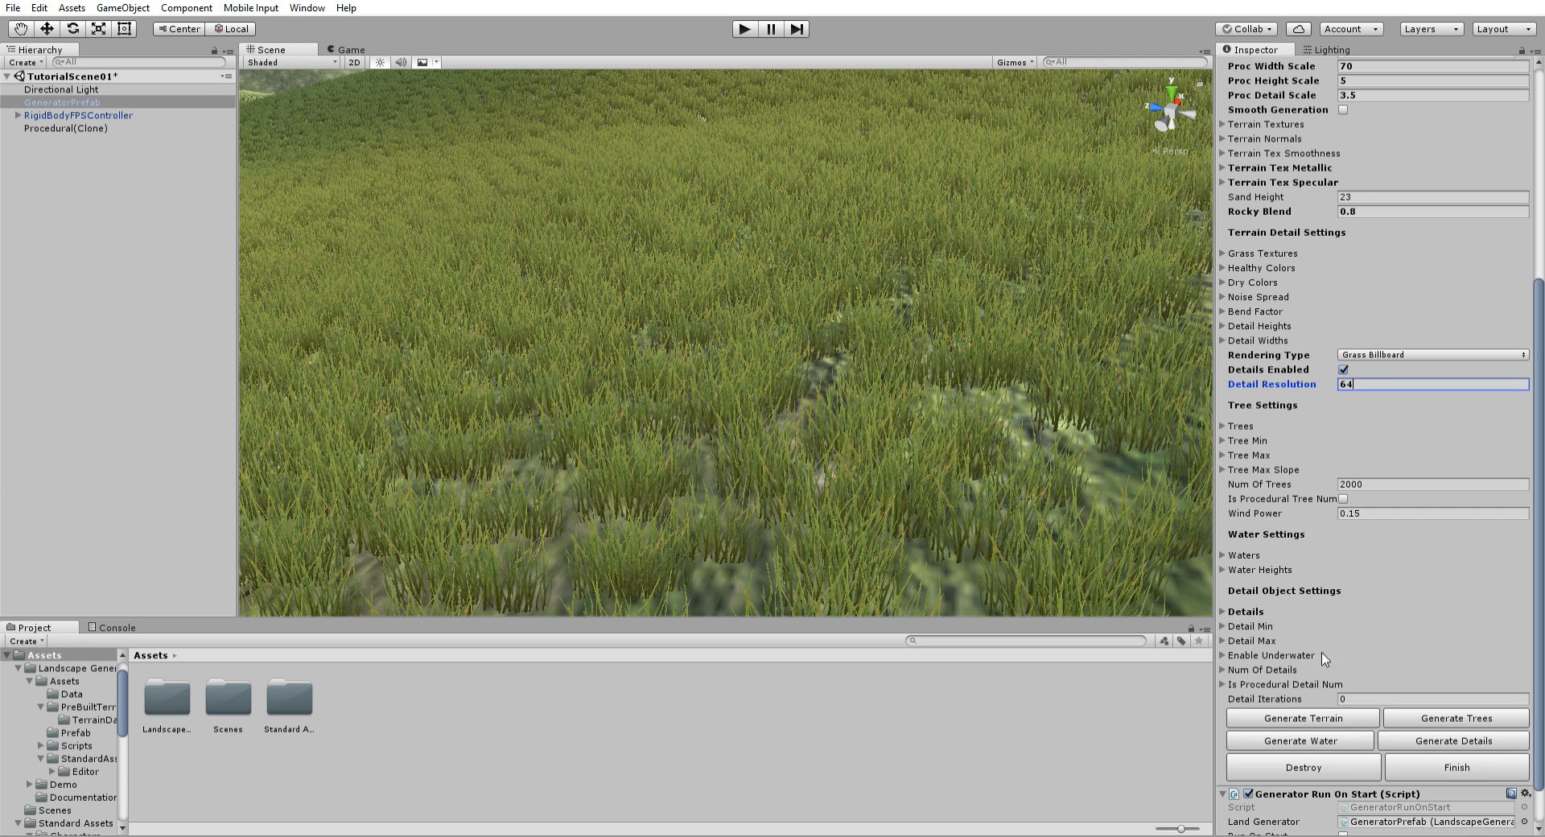
left_click(1305, 759)
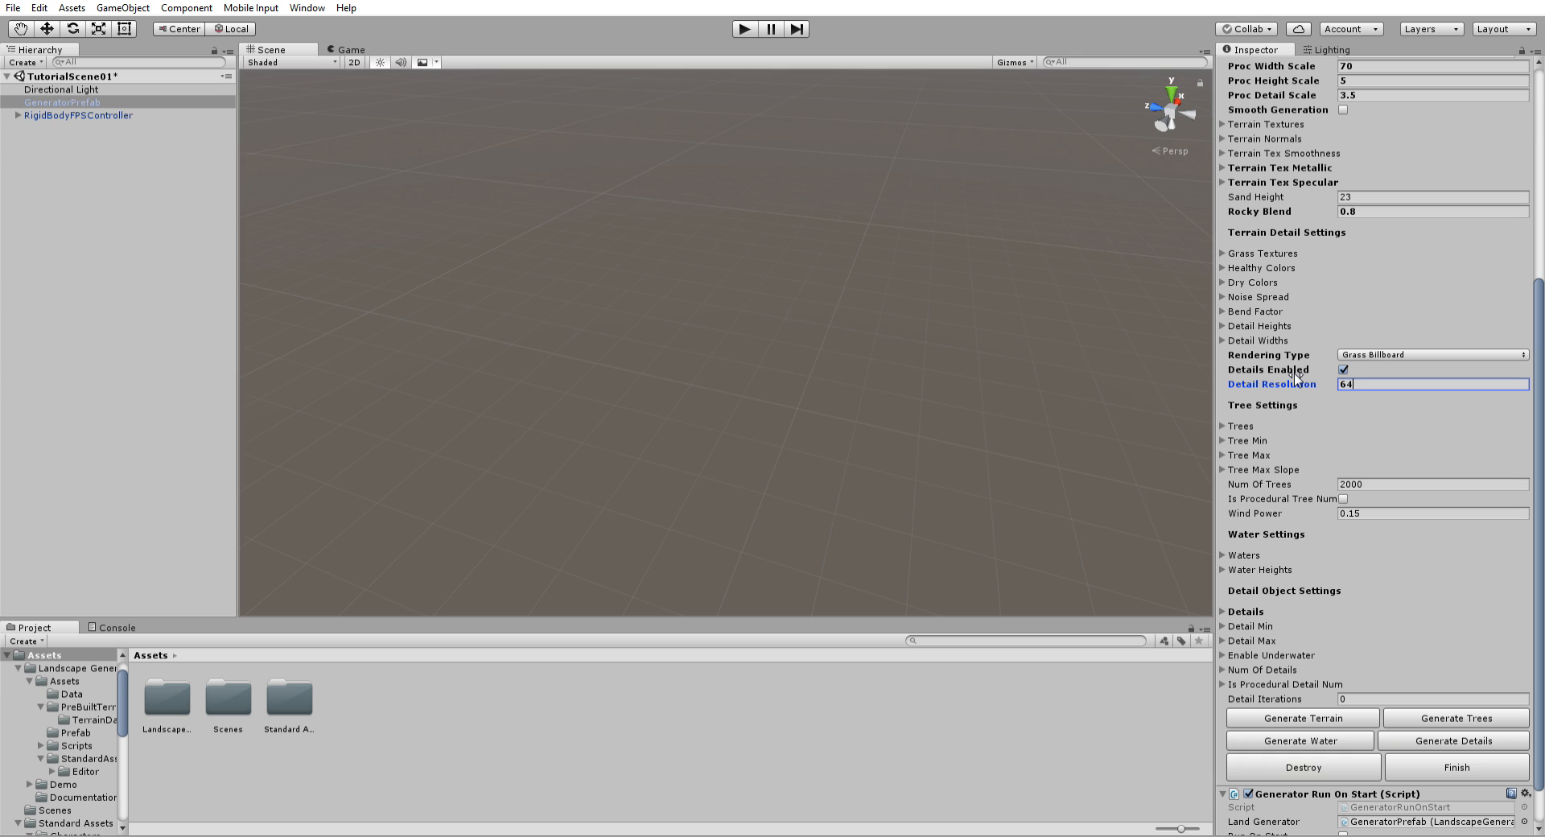
left_click(1326, 707)
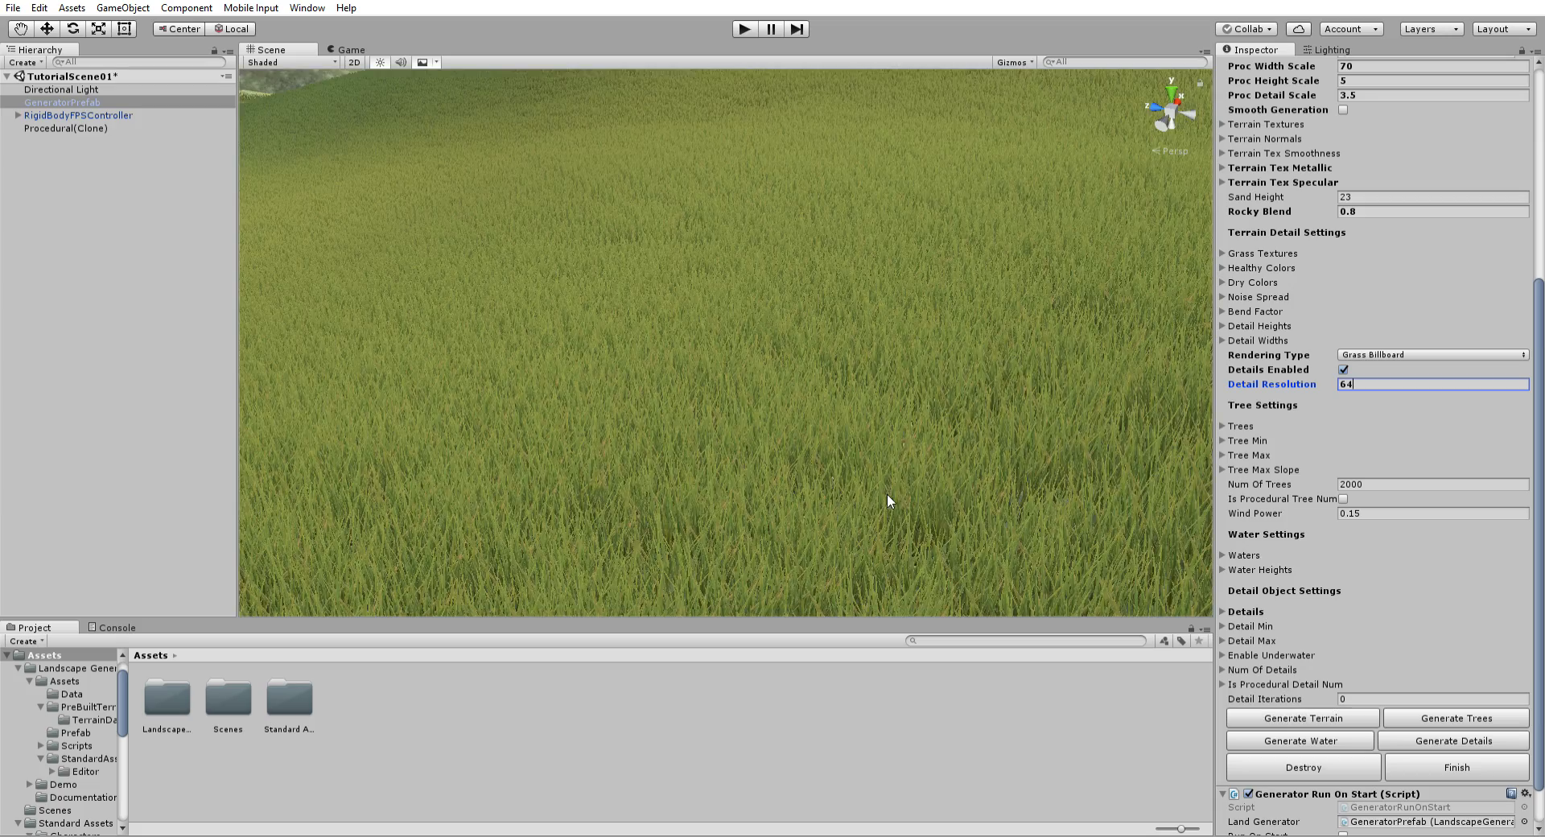
right_click_drag(887, 494, 1458, 448)
Step: Set the Detail Resolution back to 32, destroy the current terrain and generate it again
left_click_drag(1374, 384, 1321, 376)
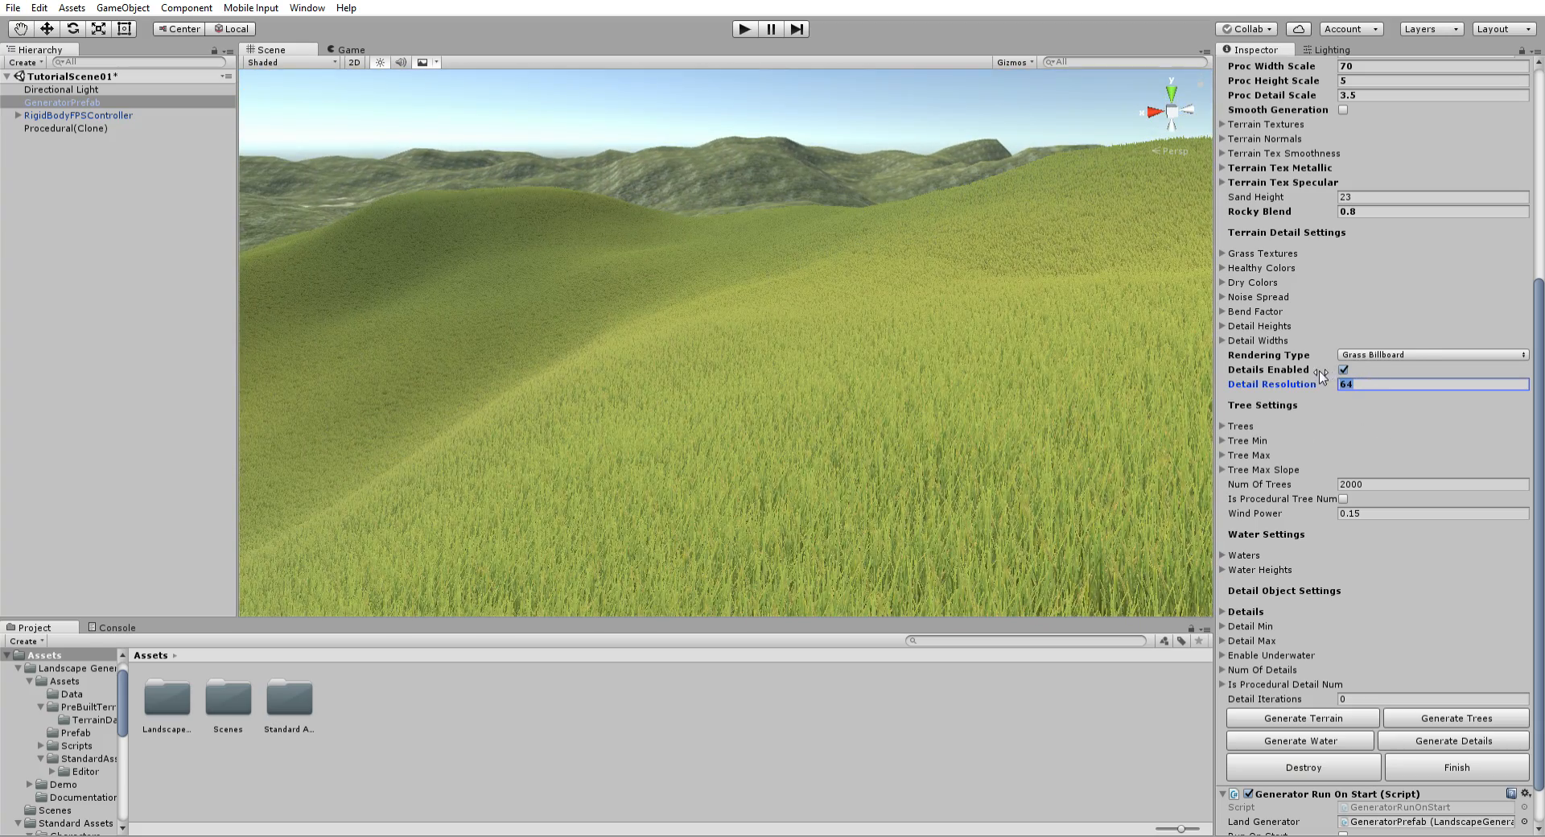
type("32")
left_click(1342, 762)
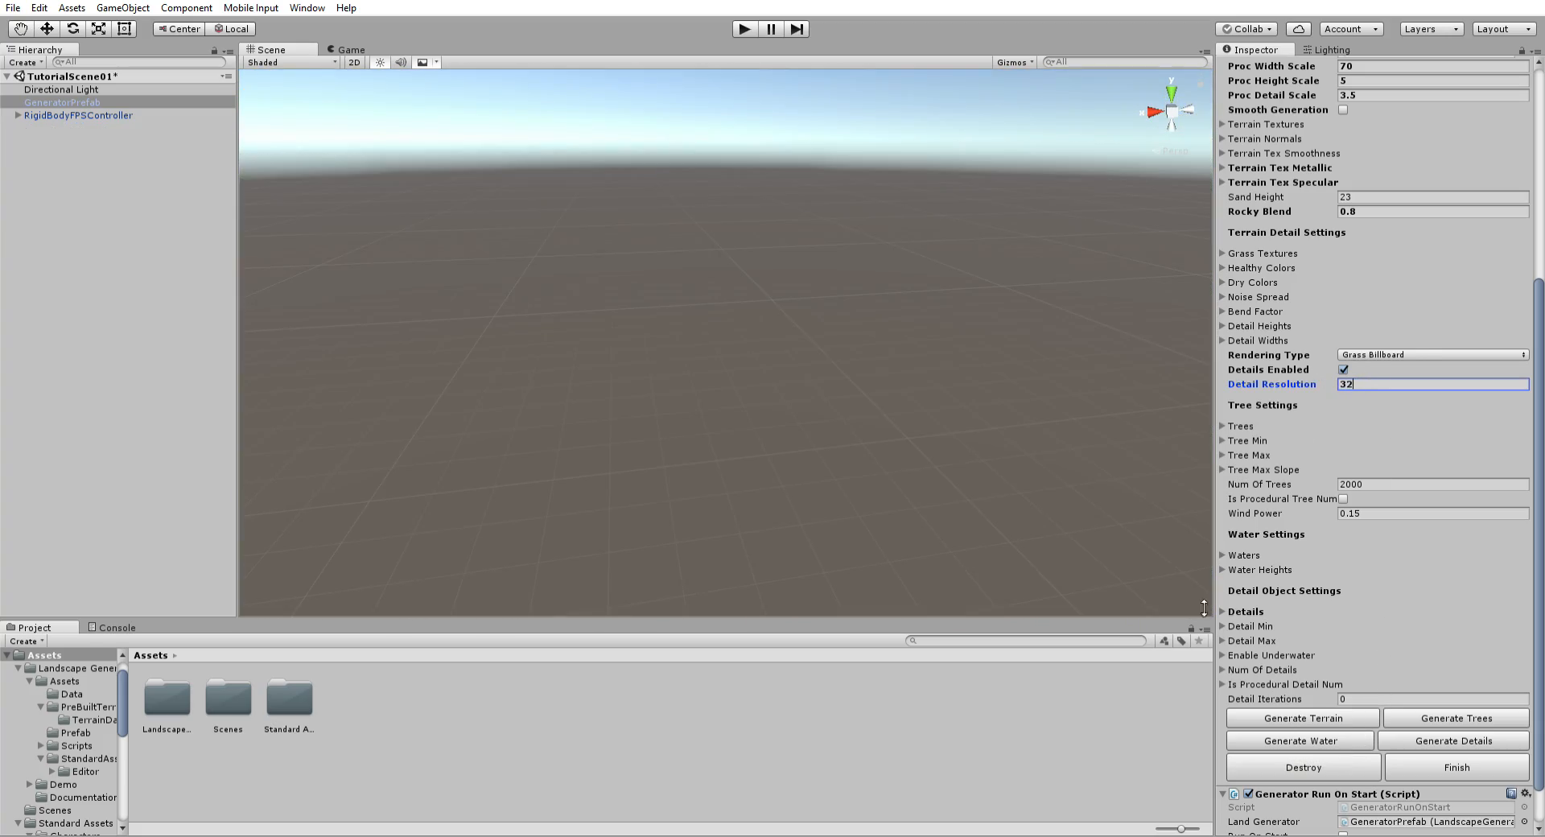
left_click(1303, 716)
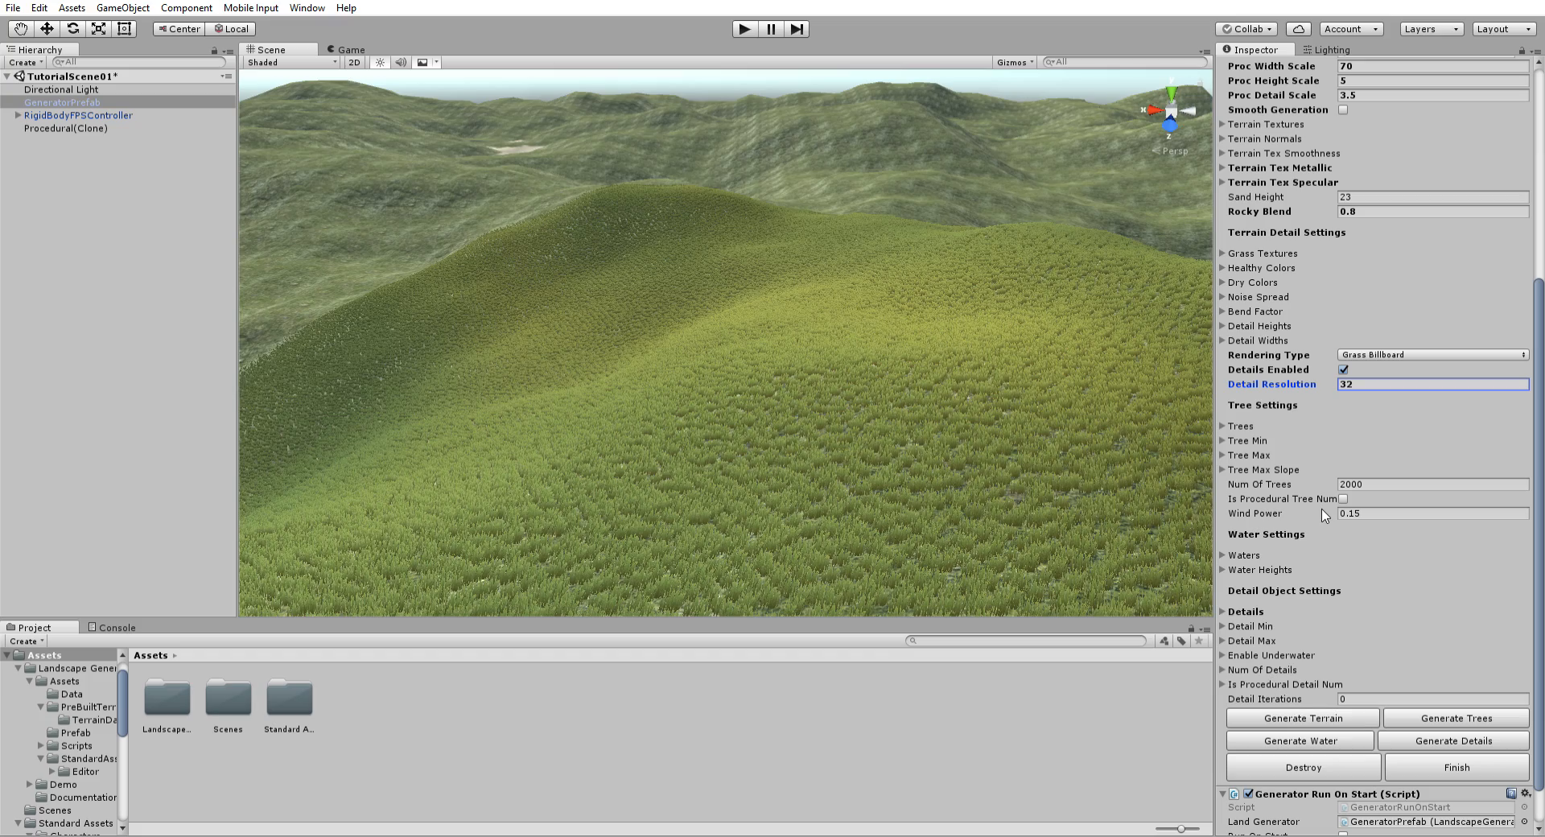
right_click_drag(983, 426, 837, 424)
scroll(1345, 494, "up", 5)
scroll(1345, 494, "down", 5)
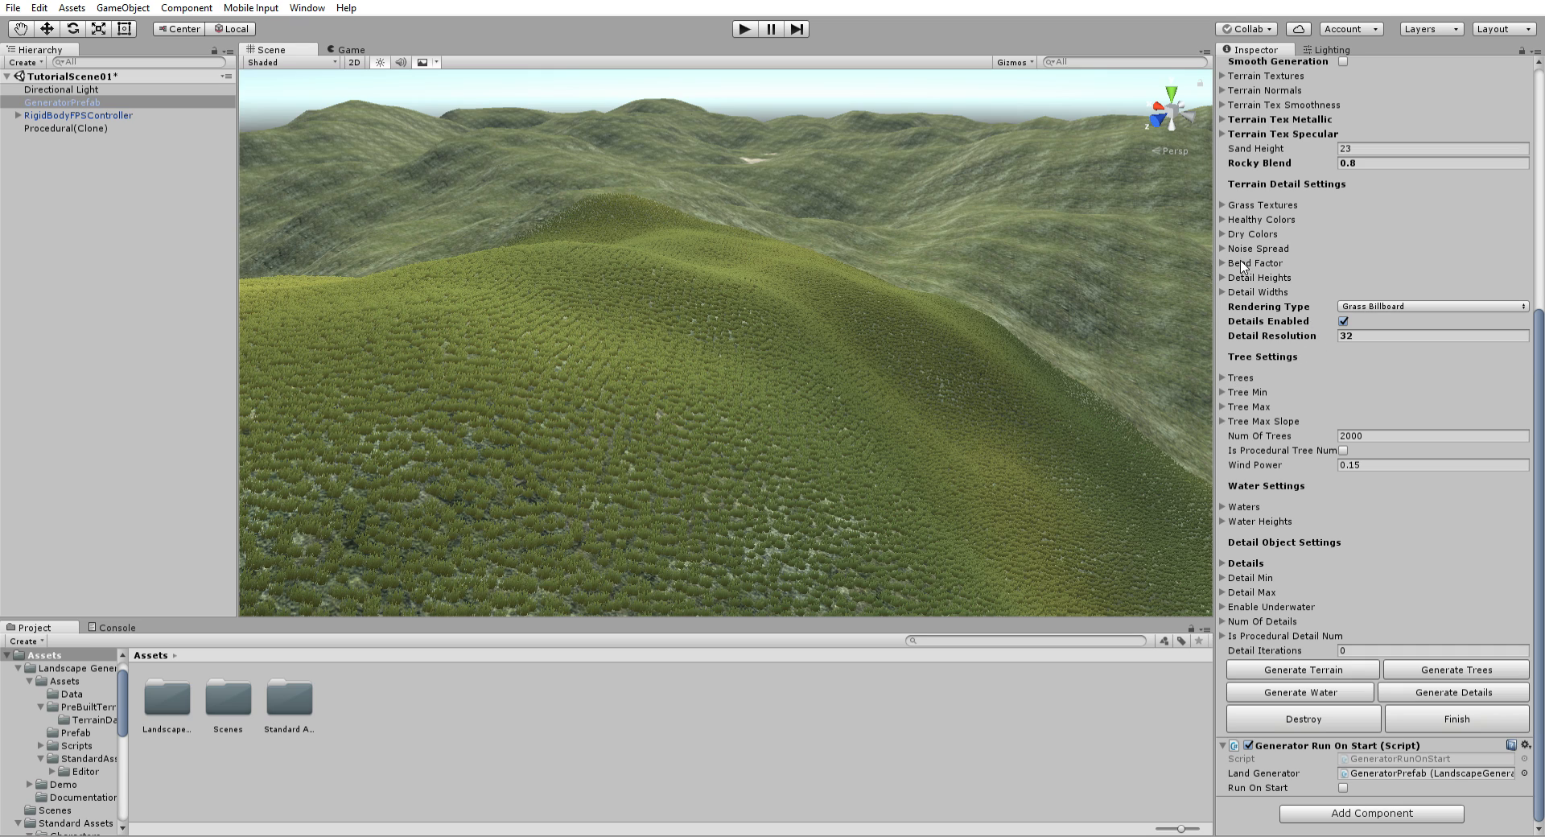
Step: Review the detail, tree and texture painting tools of the generated Procedural(Clone) terrain, and return to GeneratorPrefab
double_click(1223, 288)
left_click(106, 126)
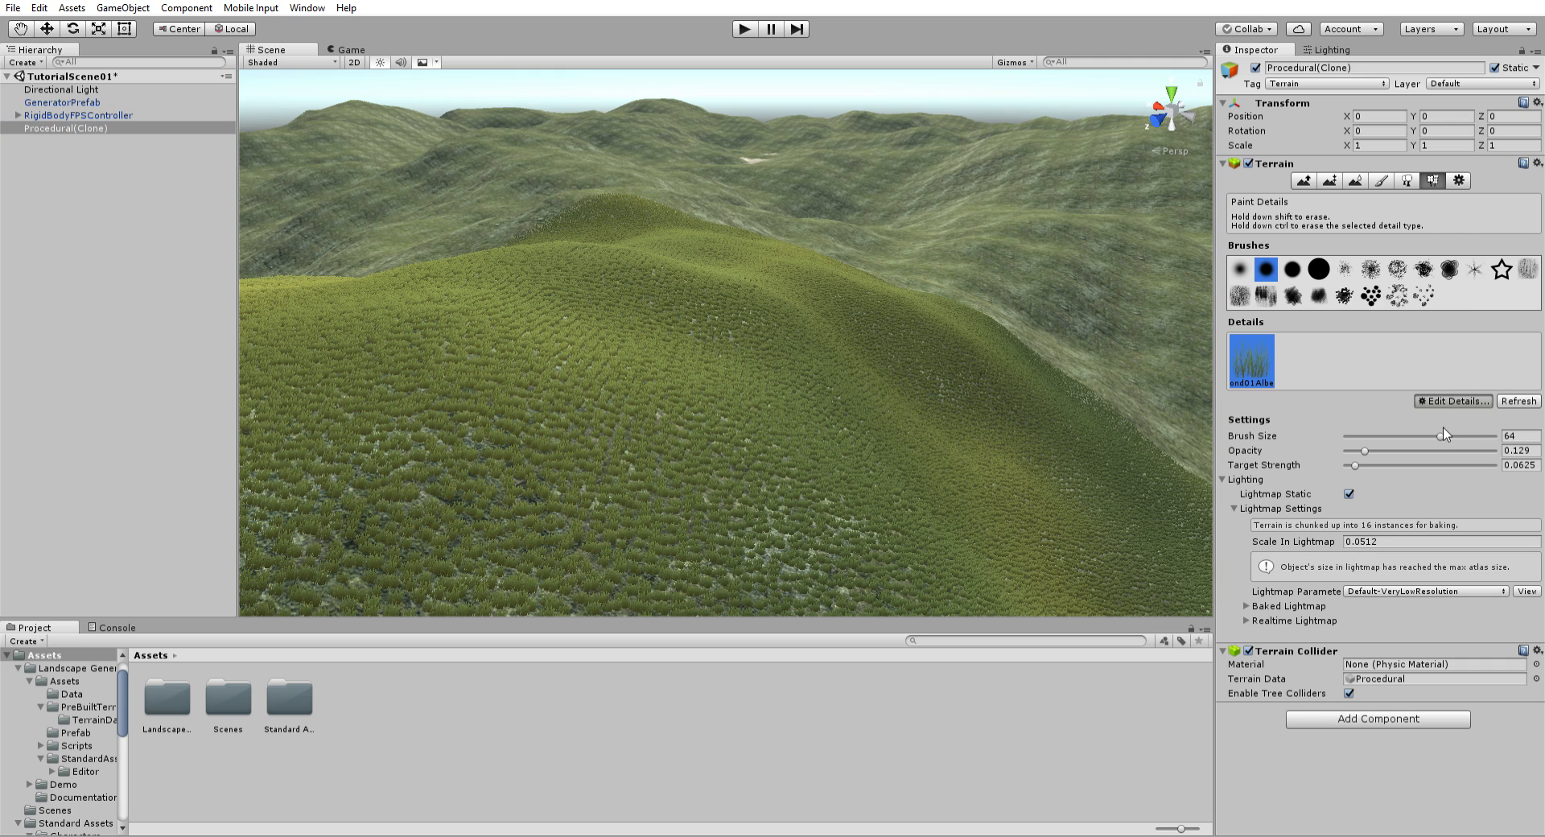
left_click(1357, 180)
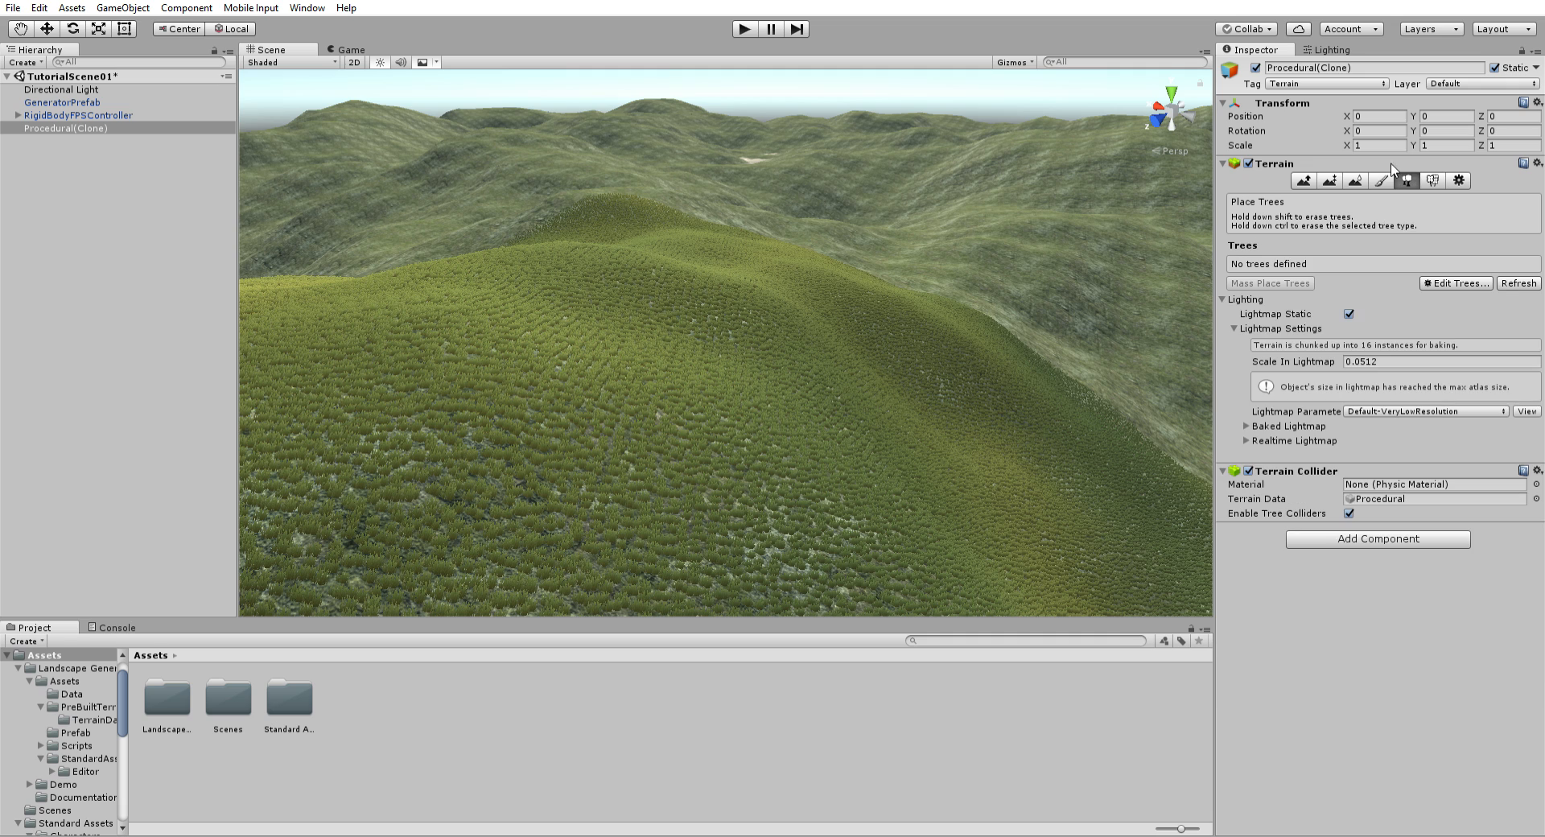
left_click(1377, 179)
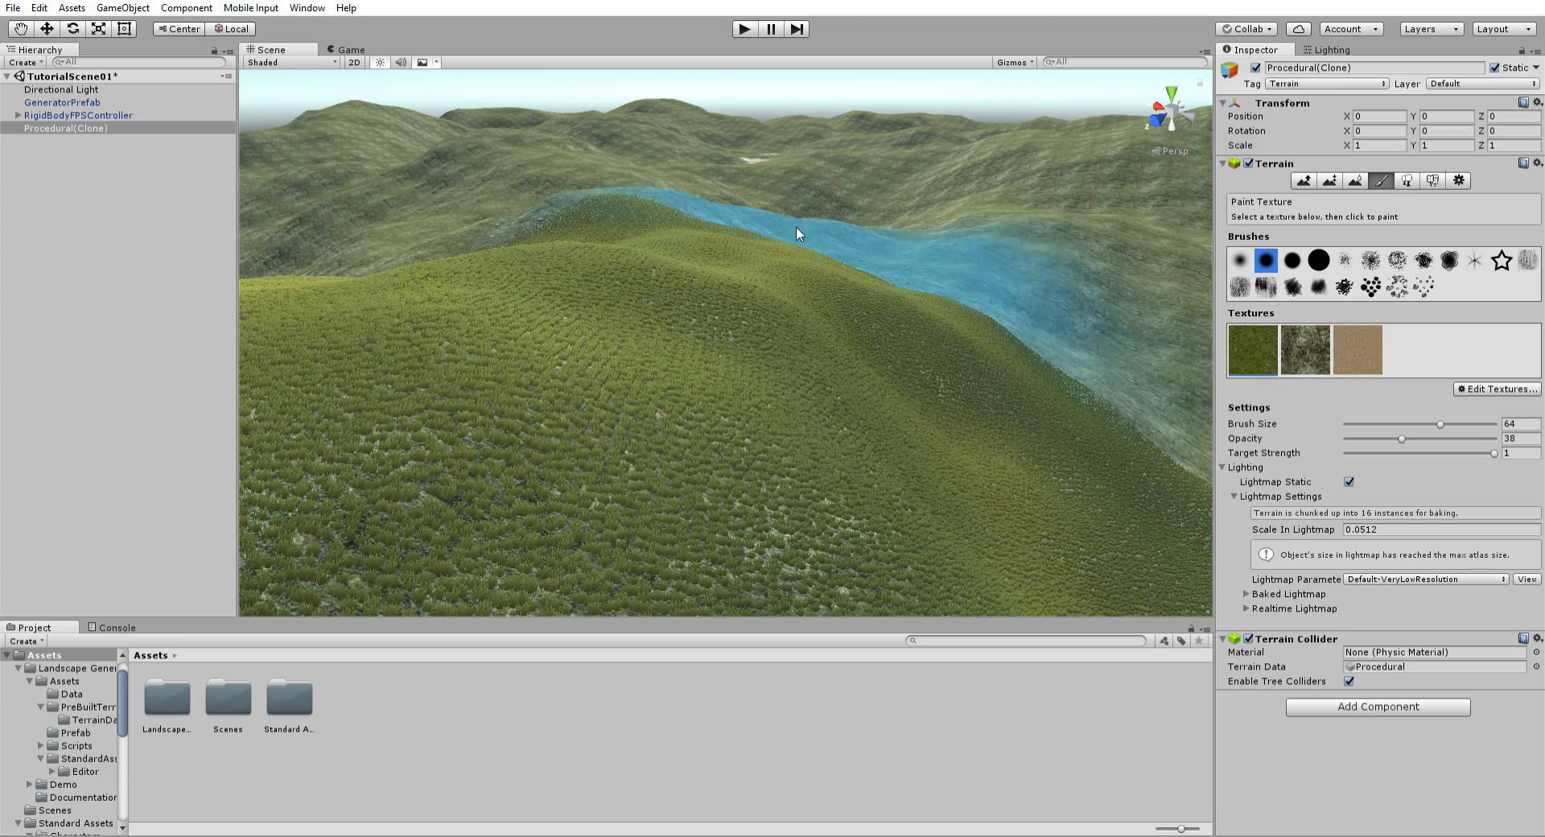
left_click(88, 103)
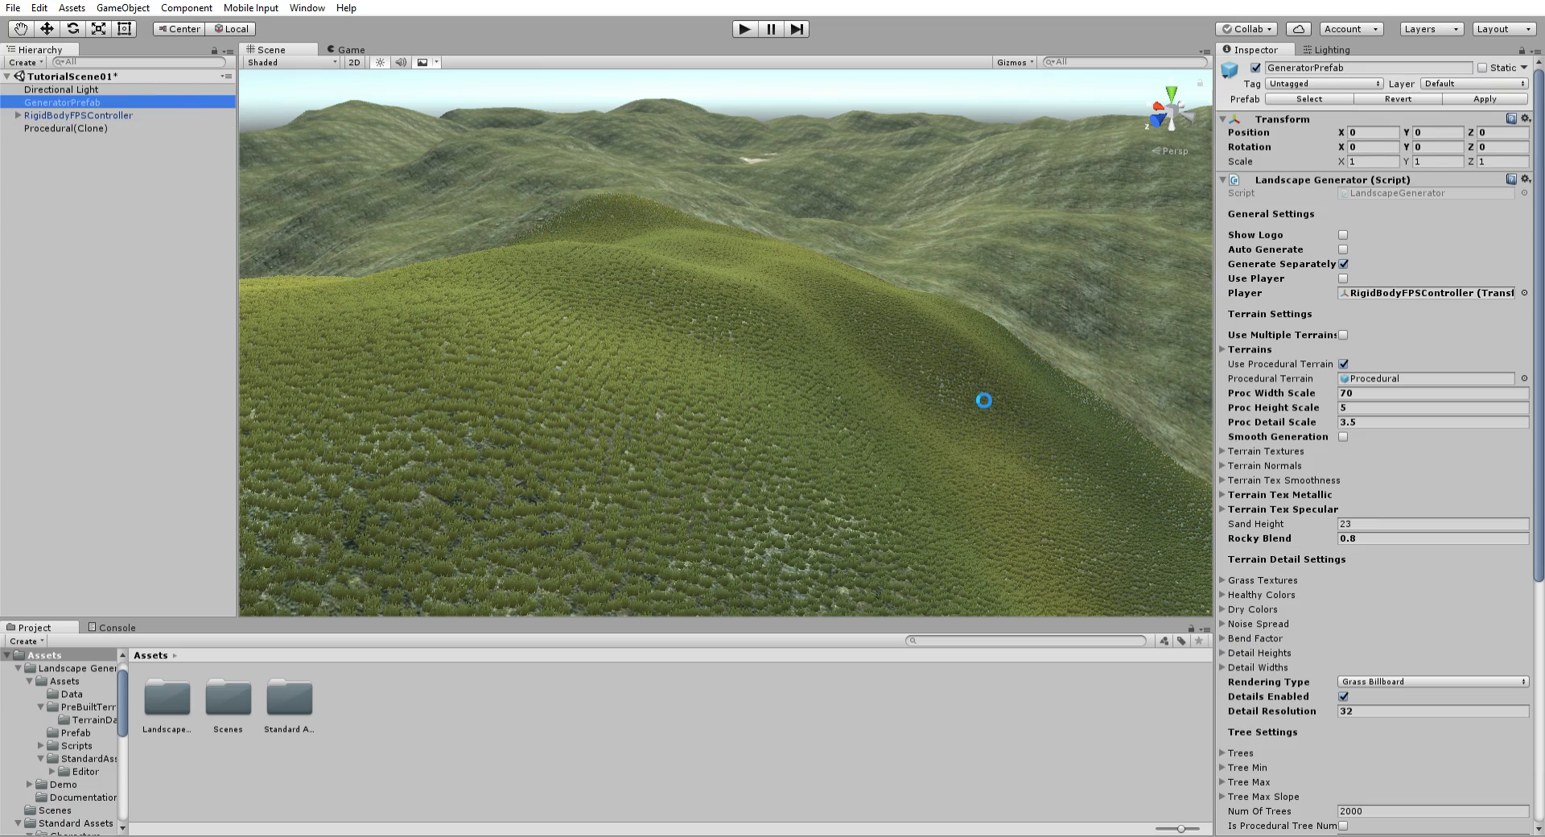
Step: Examine the terrain's grass from several viewpoints and look through the generator's terrain and detail settings
scroll(1267, 440, "down", 4)
right_click_drag(998, 382, 483, 394)
key("w")
scroll(1368, 289, "up", 3)
scroll(1386, 414, "down", 6)
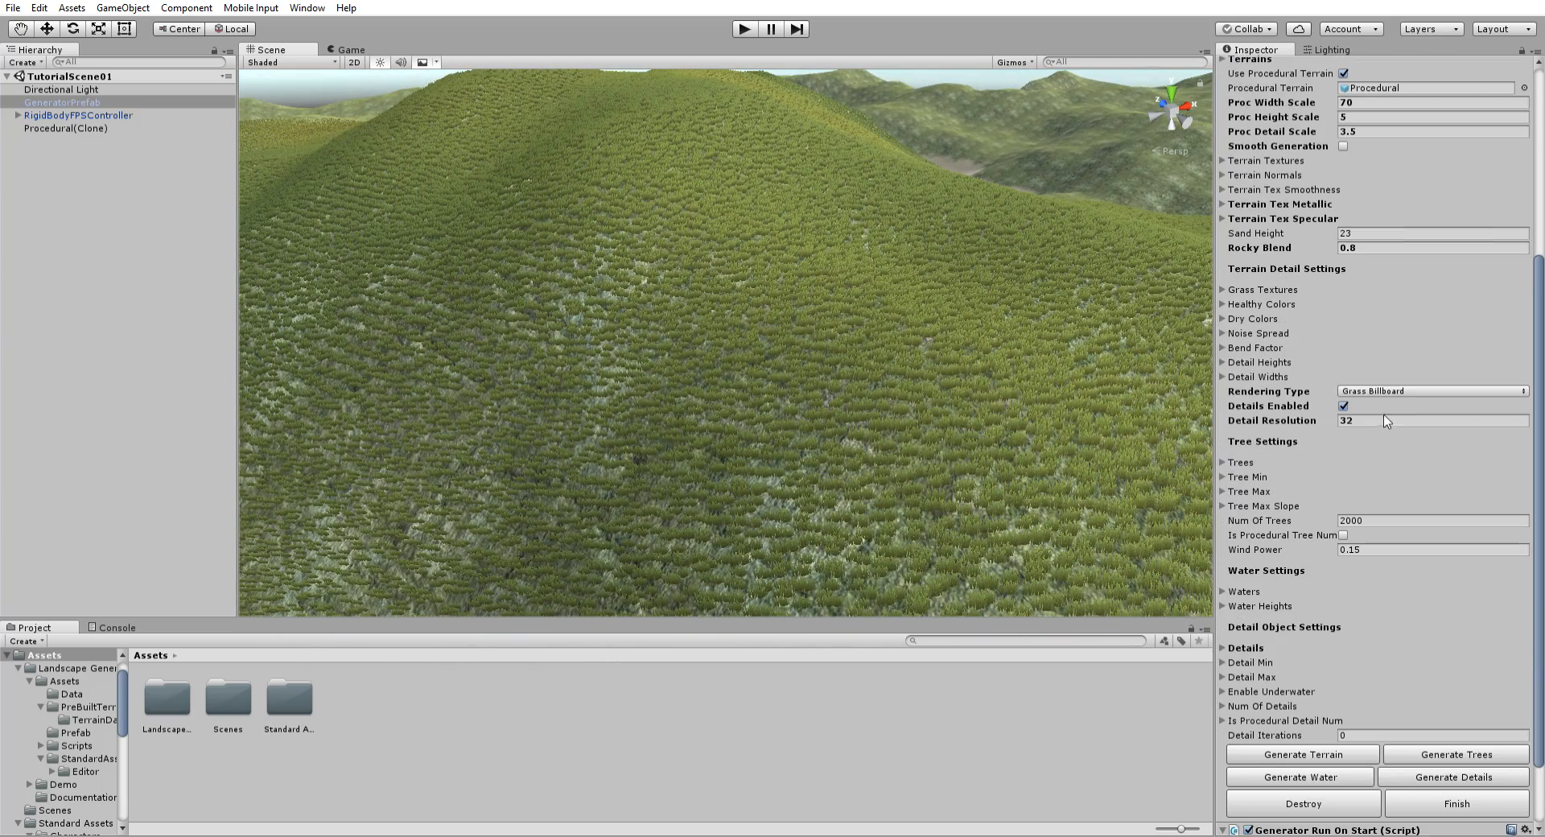
right_click_drag(1078, 394, 1277, 325)
key("w")
scroll(1349, 319, "up", 4)
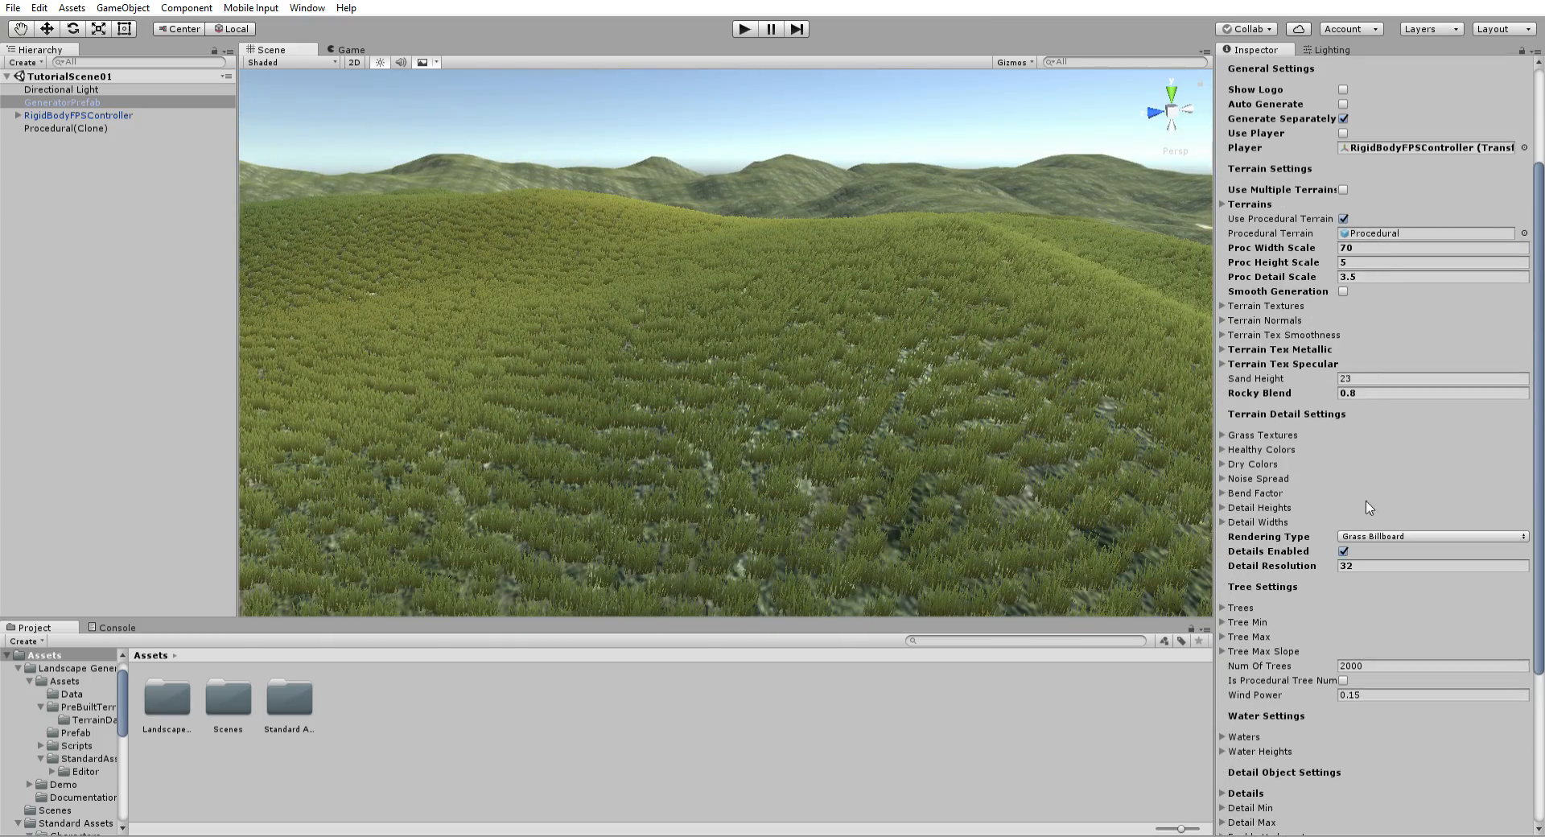
Step: Disable Details in the Terrain Detail Settings and destroy the generated terrain
left_click(1342, 550)
scroll(1391, 563, "down", 5)
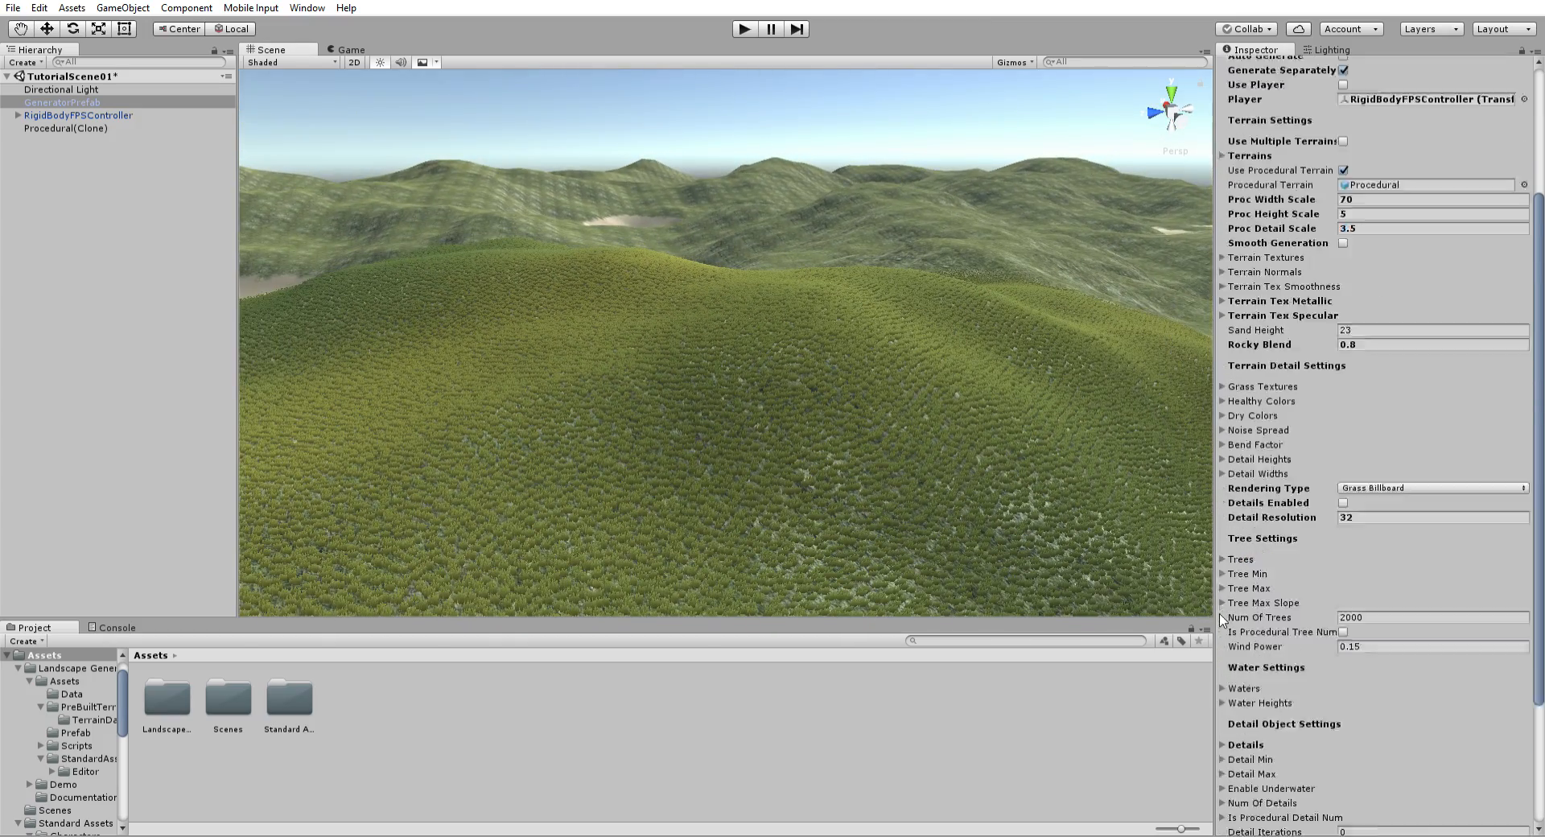
left_click(1341, 708)
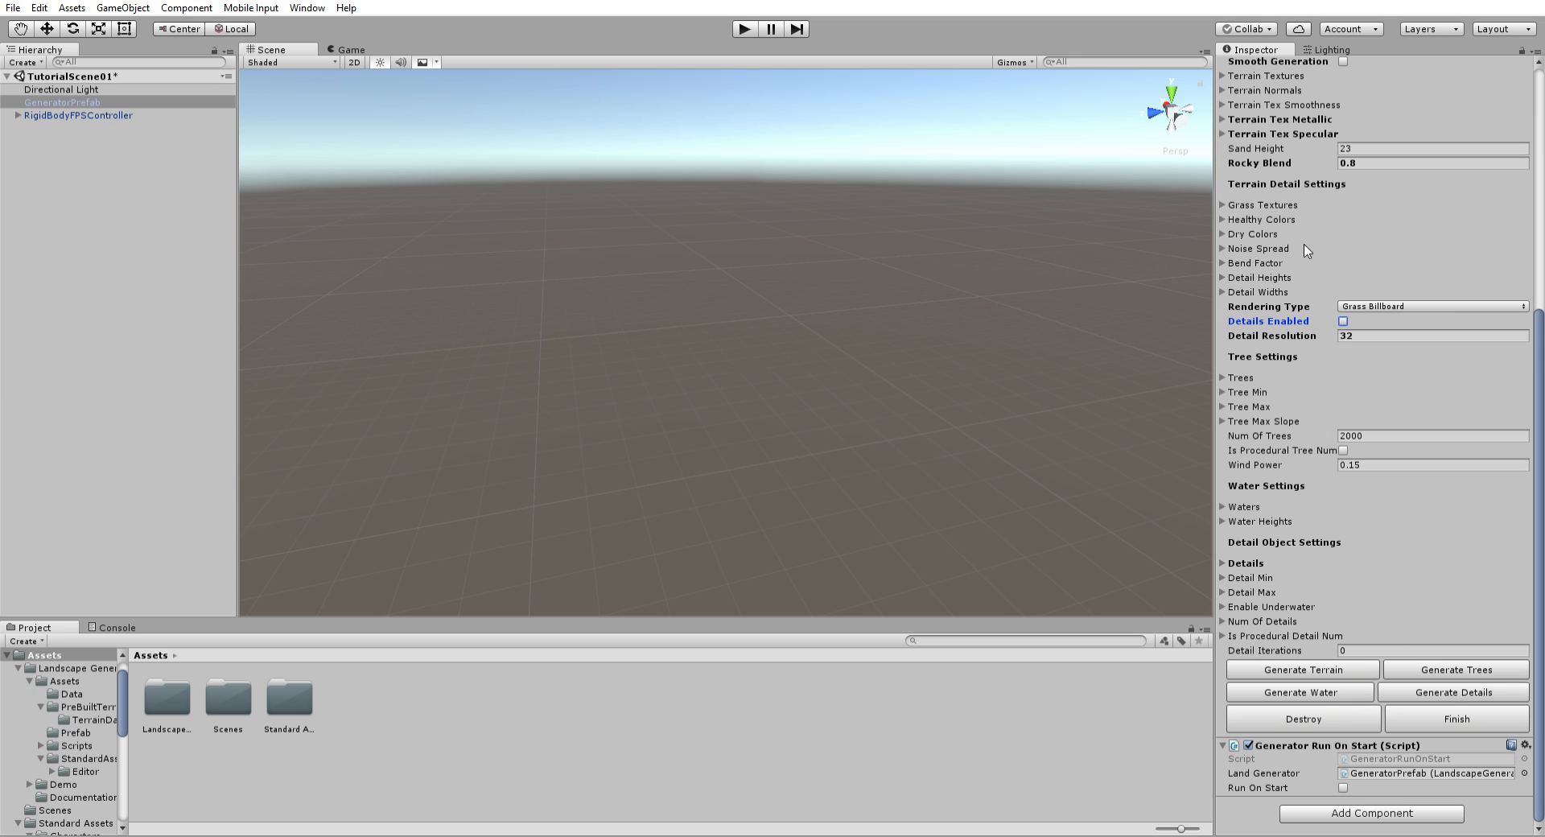
Step: Set Element 0 of Grass Textures to GrassFrond02AlbedoAlpha and generate the terrain with Details enabled
left_click(1223, 203)
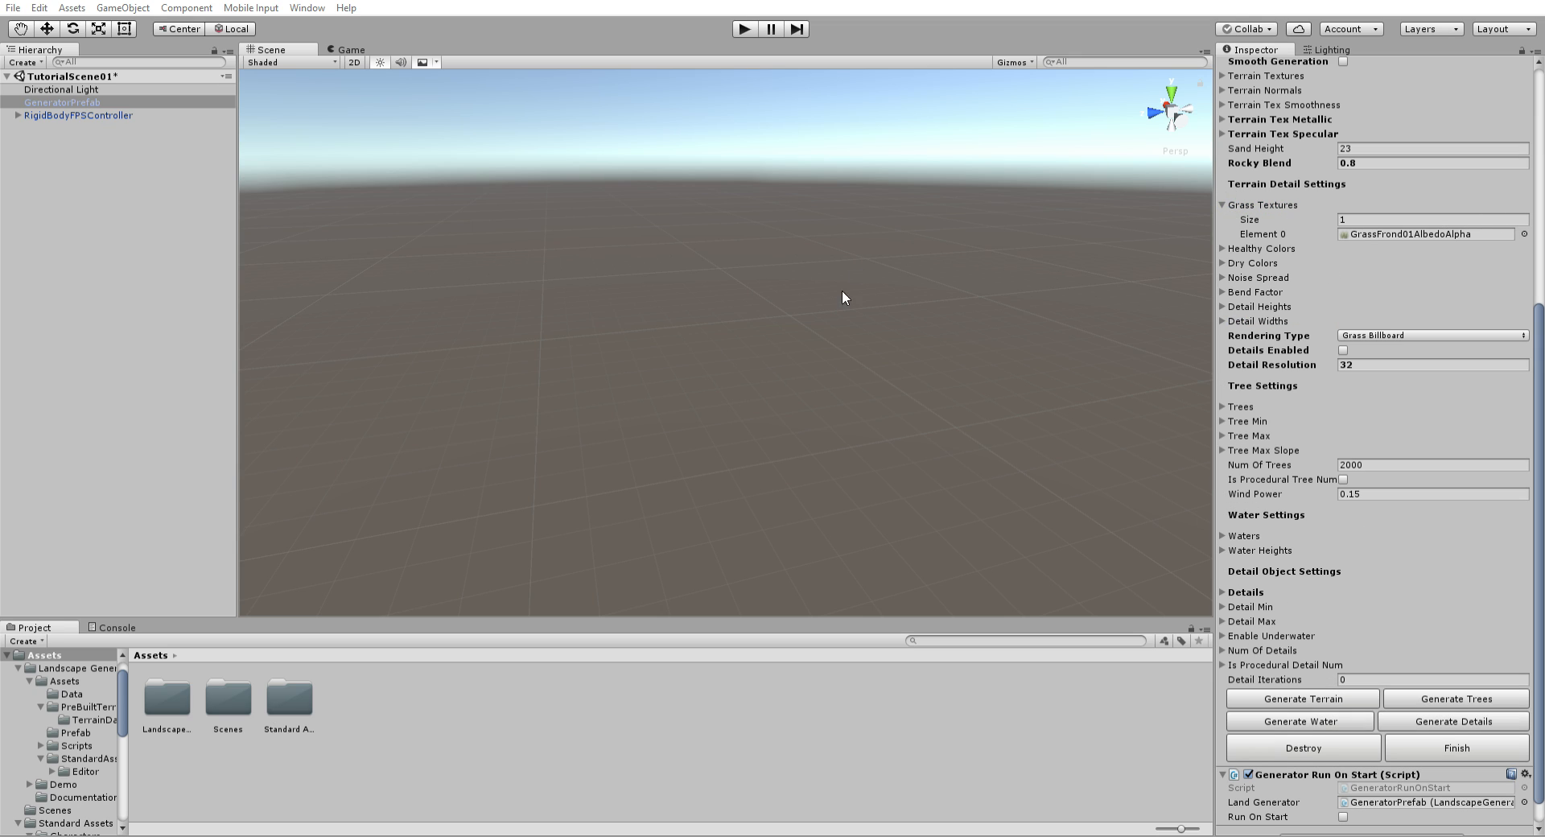
double_click(626, 492)
left_click(1343, 350)
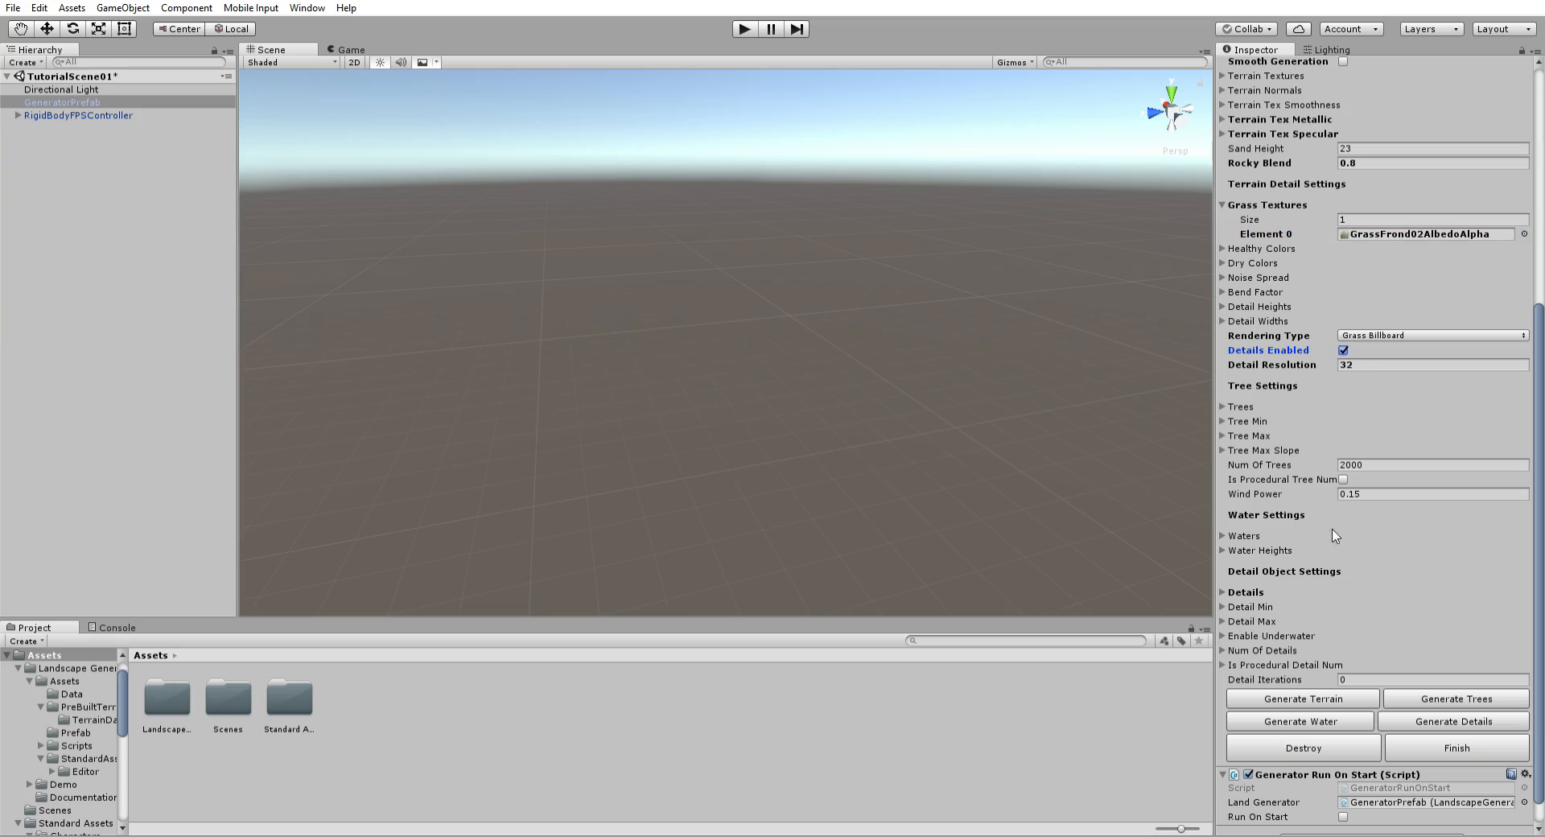
left_click(1274, 691)
mouse_move(862, 440)
right_mouse_down()
mouse_move(849, 497)
mouse_move(882, 414)
mouse_move(999, 405)
right_mouse_up()
key("w")
Step: Check the Paint Details and Paint Texture entries of the terrain generated with the second grass texture, and reselect GeneratorPrefab
left_click(62, 128)
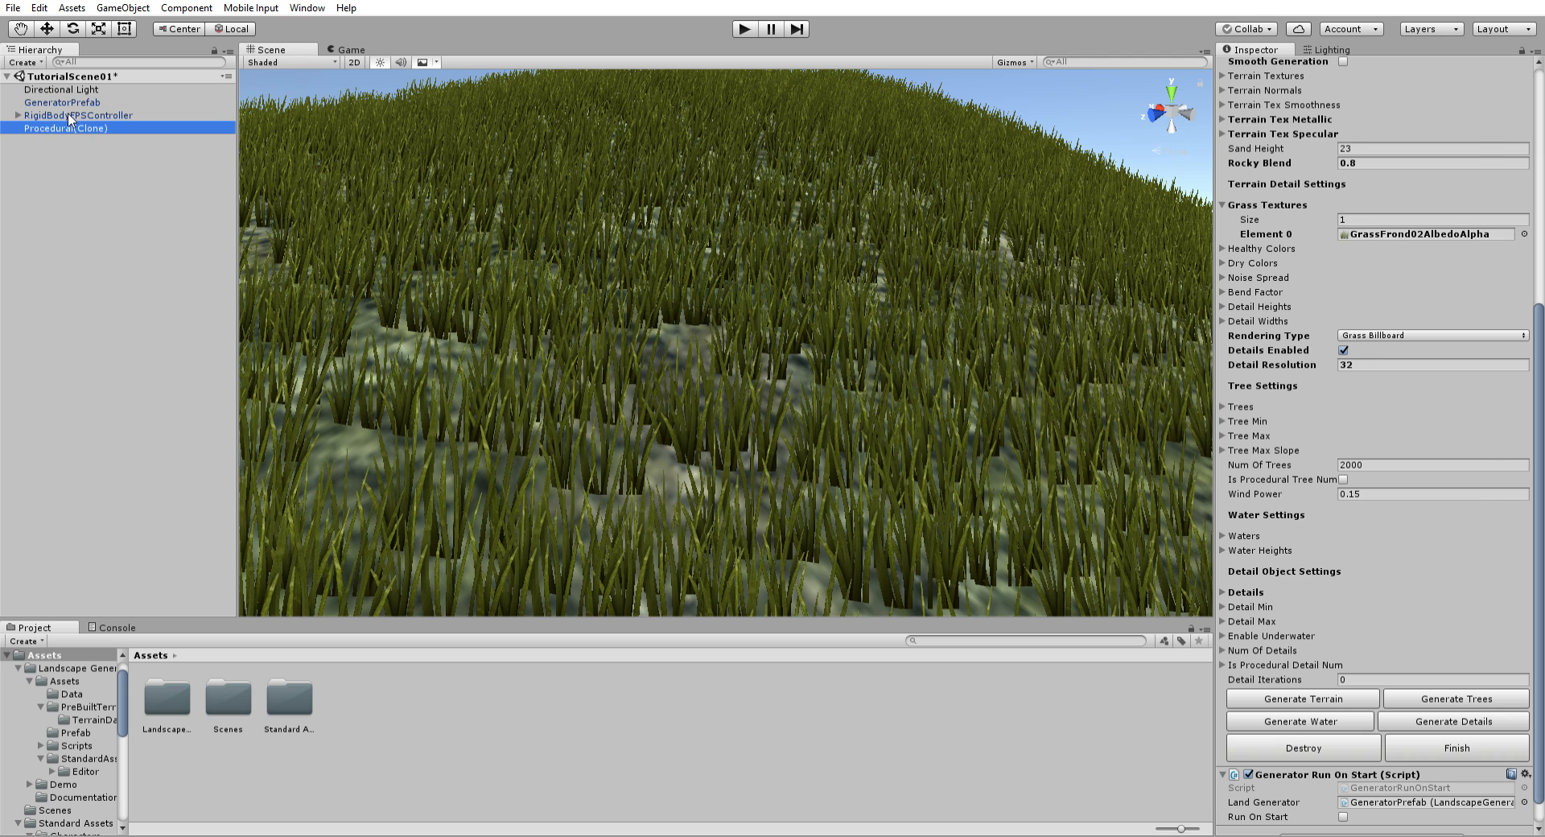
left_click(1432, 180)
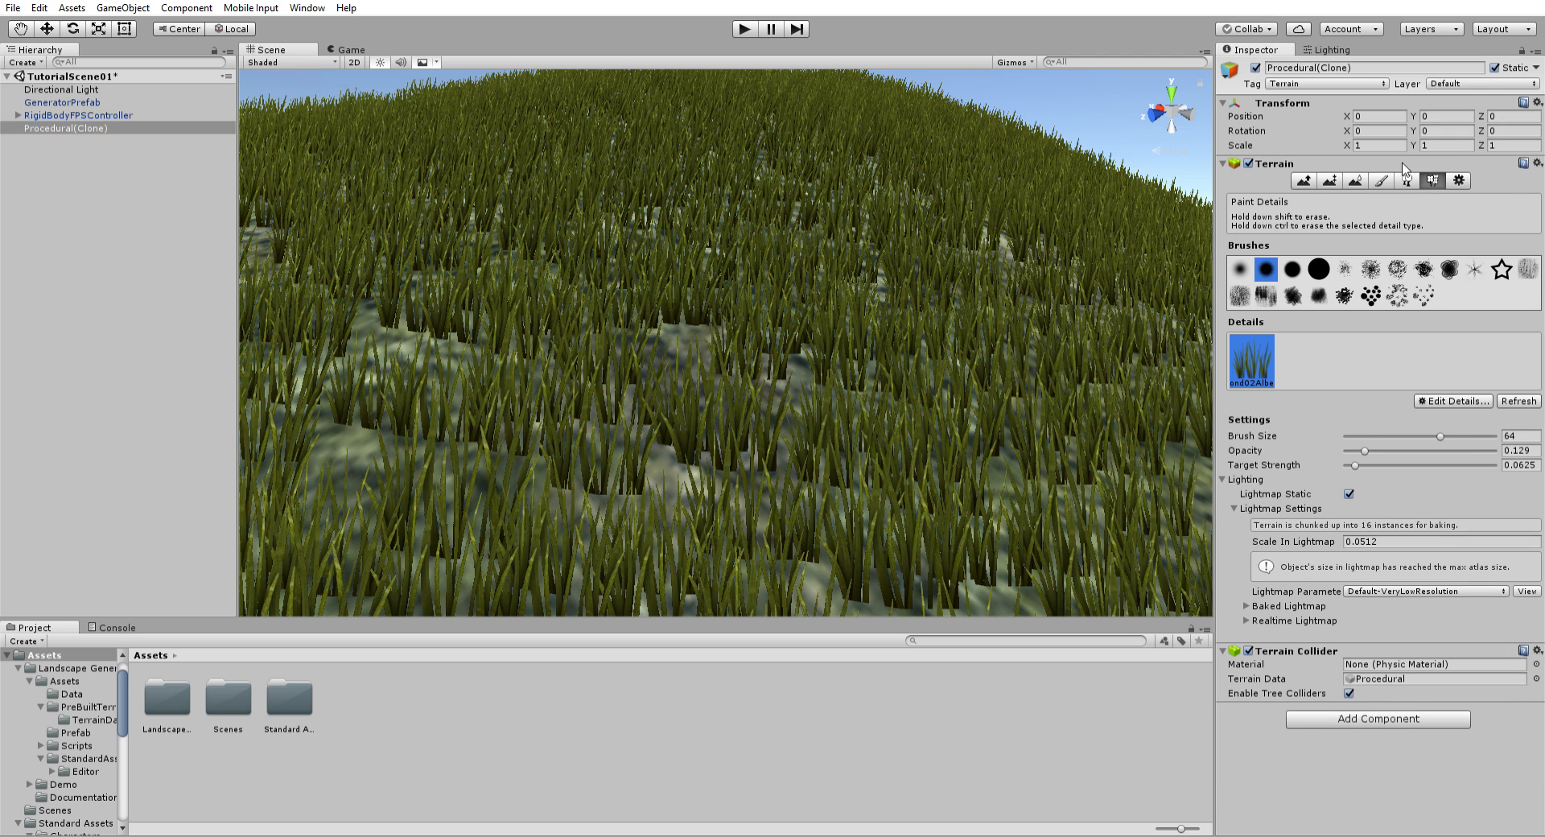
left_click(1380, 179)
left_click(1357, 178)
left_click(1381, 179)
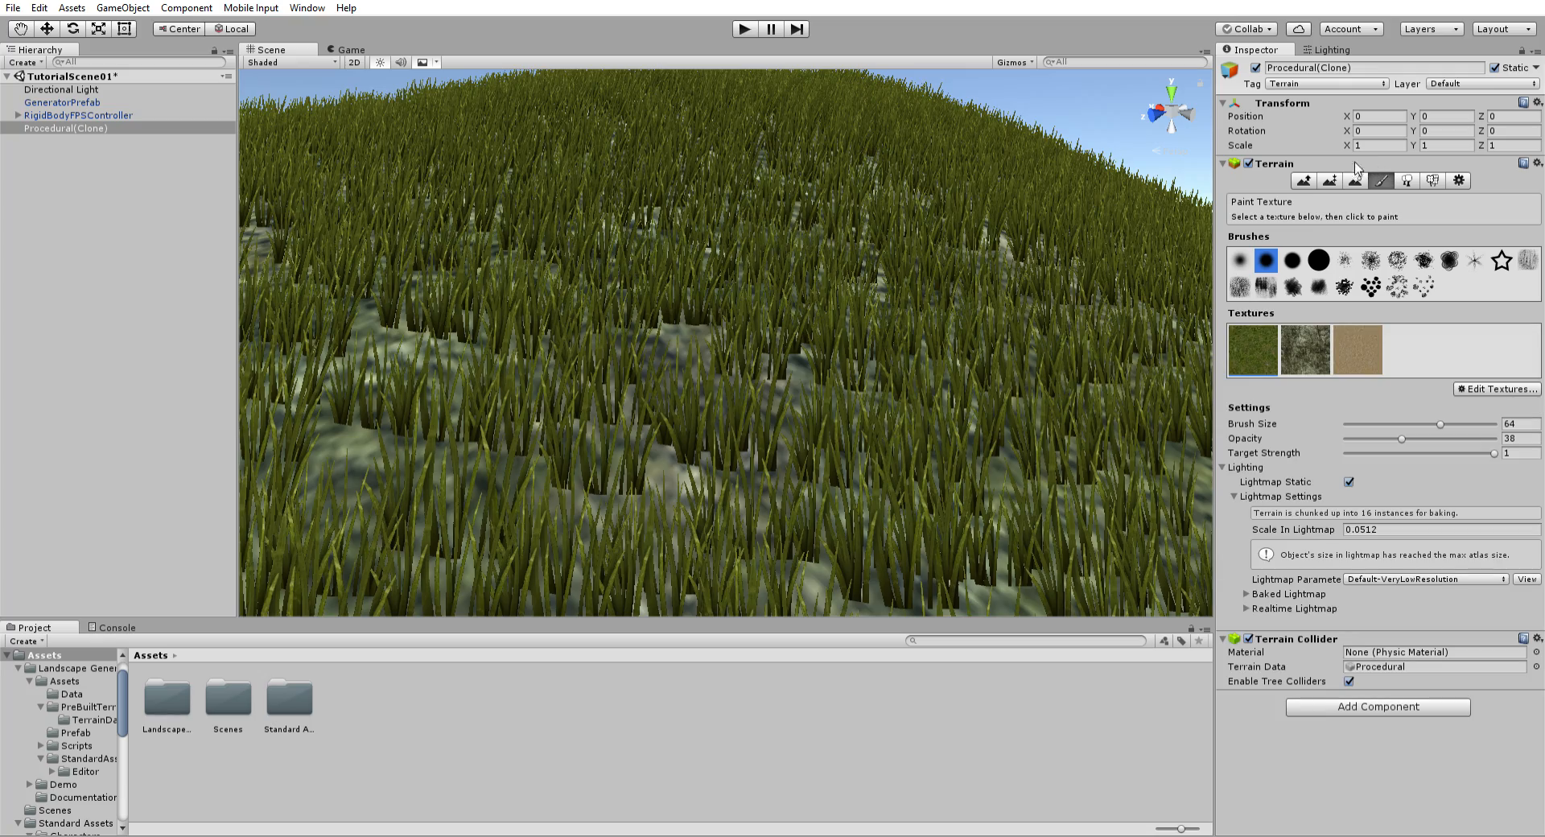
left_click(103, 101)
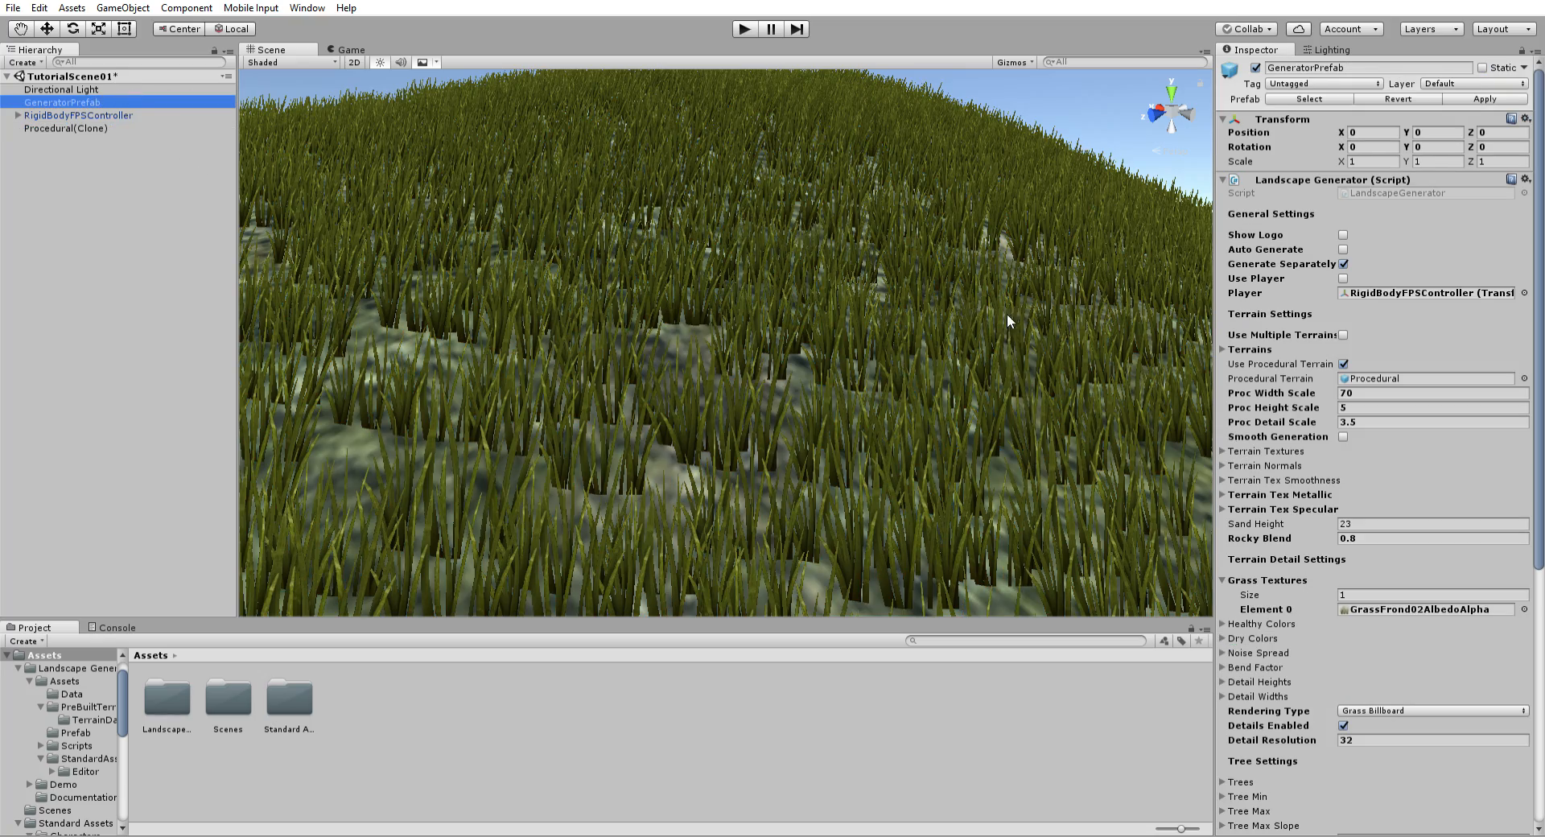
Step: Disable Details again and set the grass texture back to GrassFrond01AlbedoAlpha
left_click_drag(1006, 312, 887, 344, "alt")
scroll(848, 348, "down", 10)
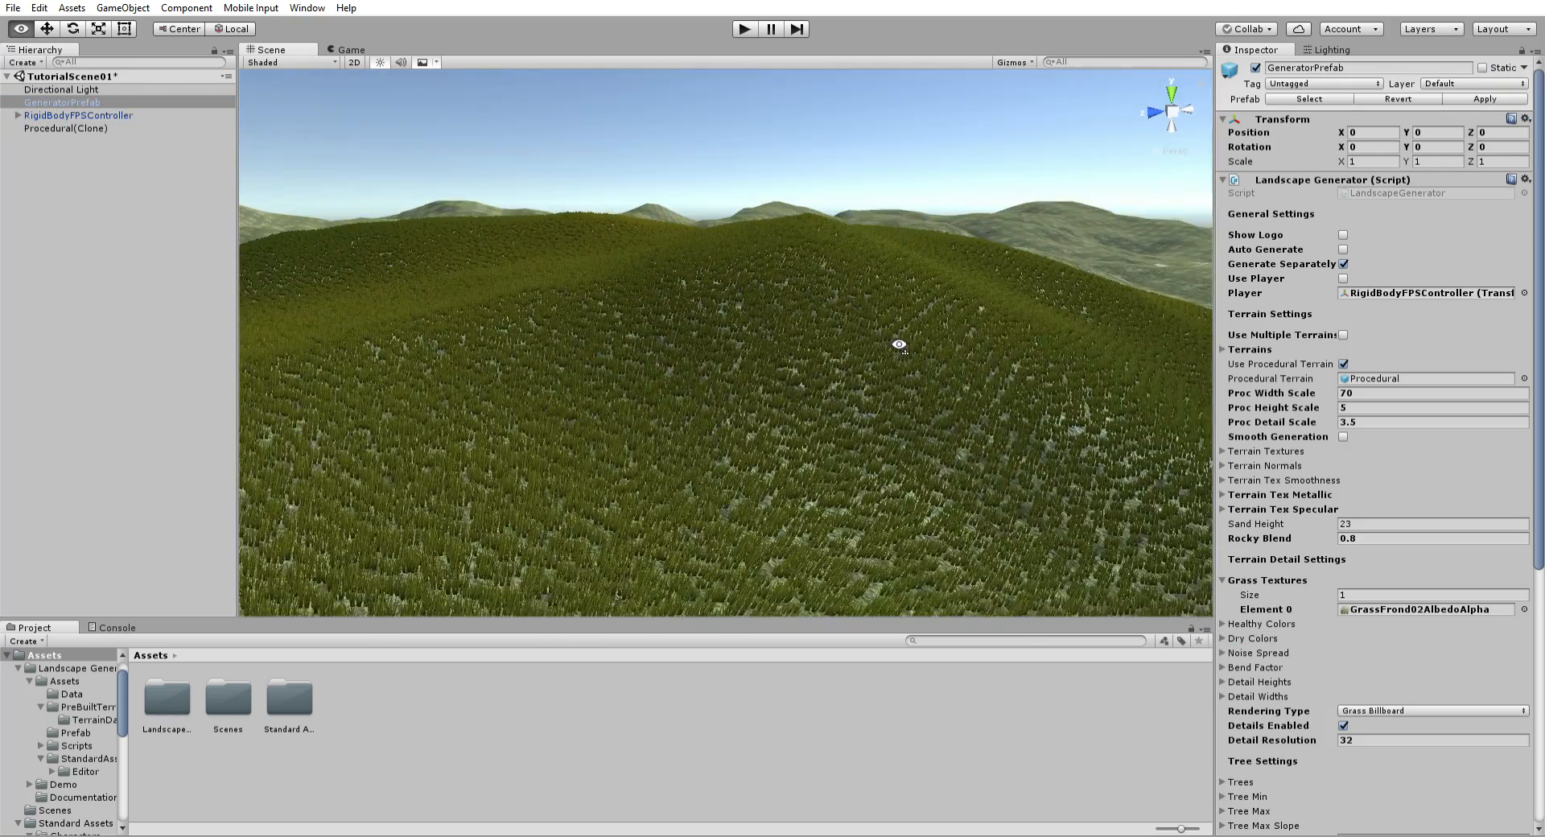
scroll(1357, 448, "down", 5)
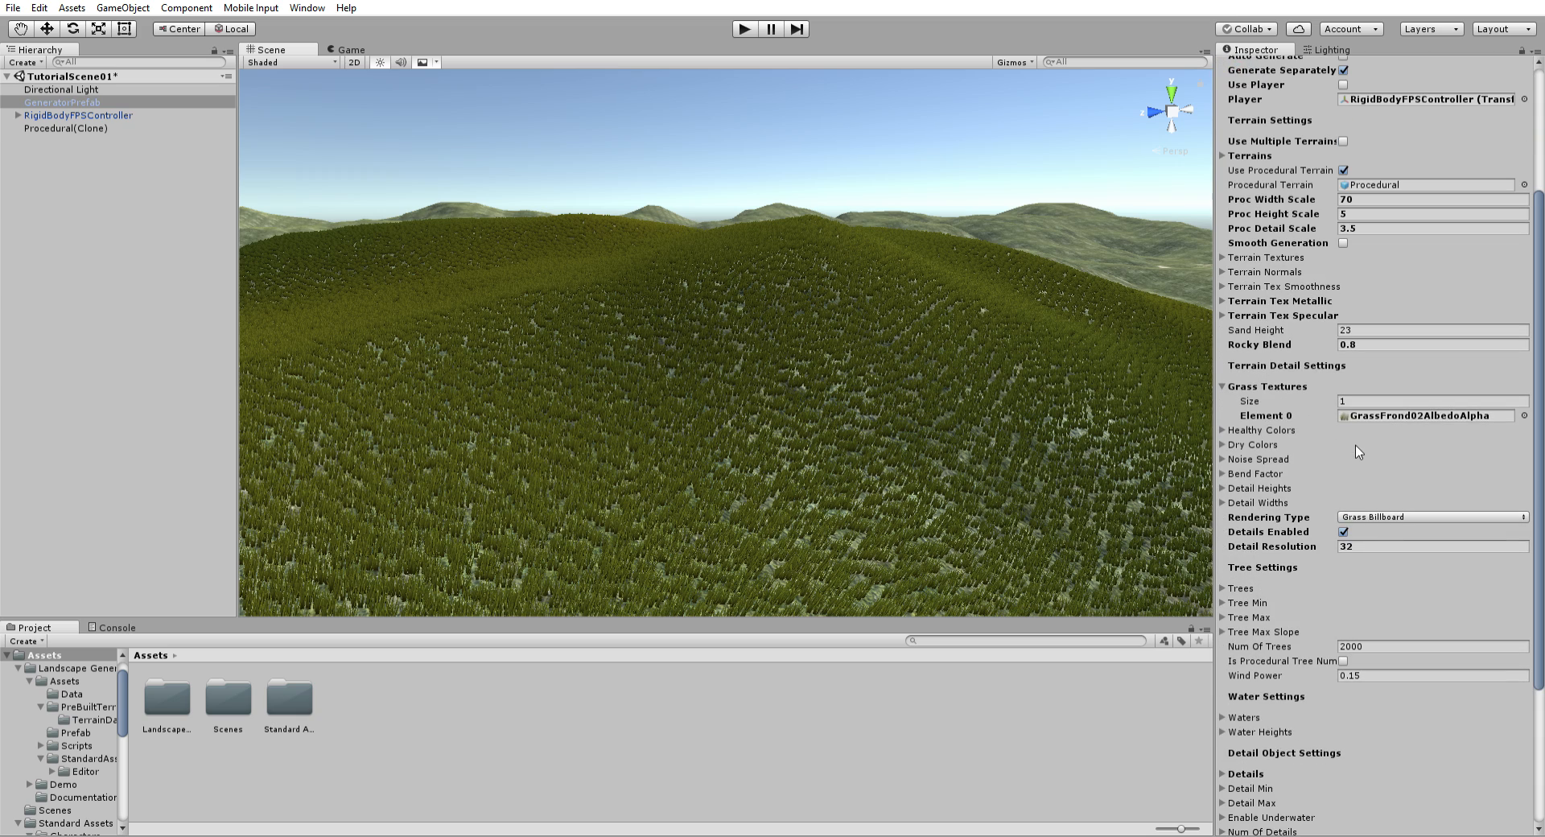
left_click(1342, 531)
scroll(1344, 549, "down", 5)
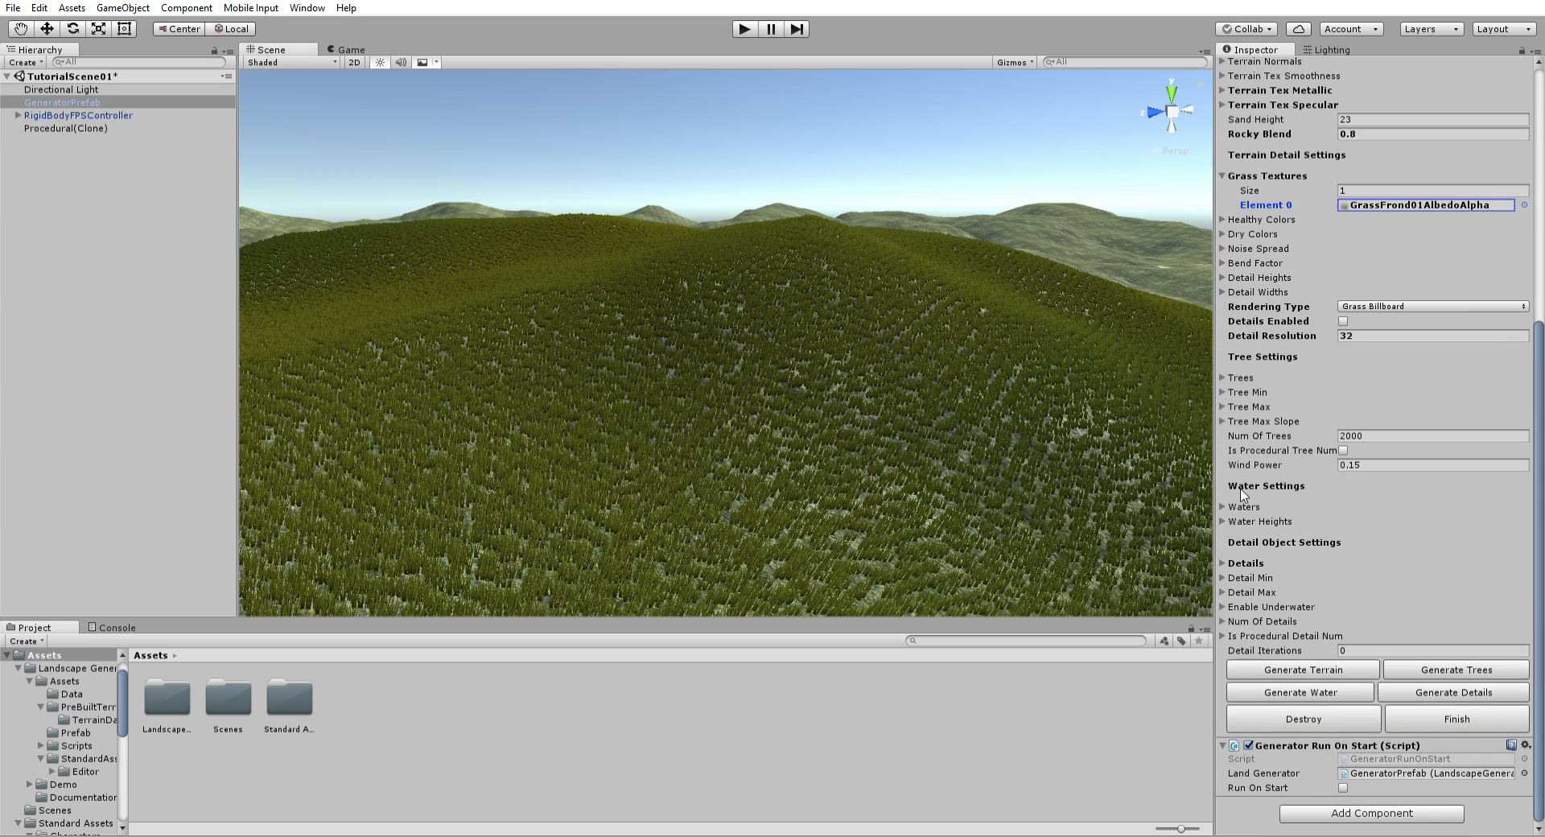
Step: Finish the landscape generation and delete the resulting Landscape object from the scene
left_click(1457, 711)
left_click(64, 128)
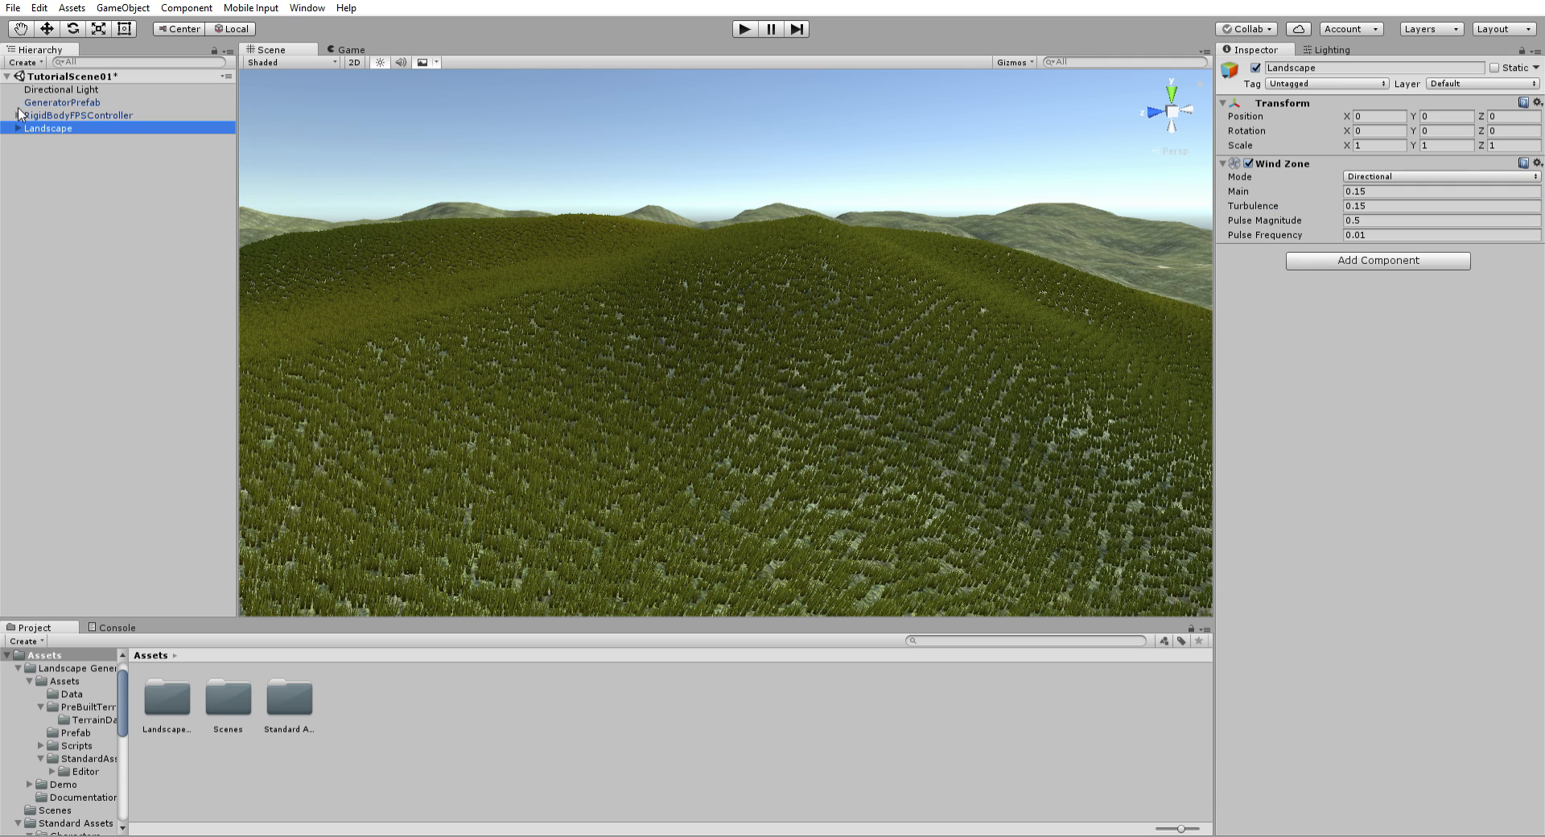
key("Delete")
Step: Collapse the Grass Textures list of GeneratorPrefab, generate the terrain without details, and look it over from above
left_click(62, 102)
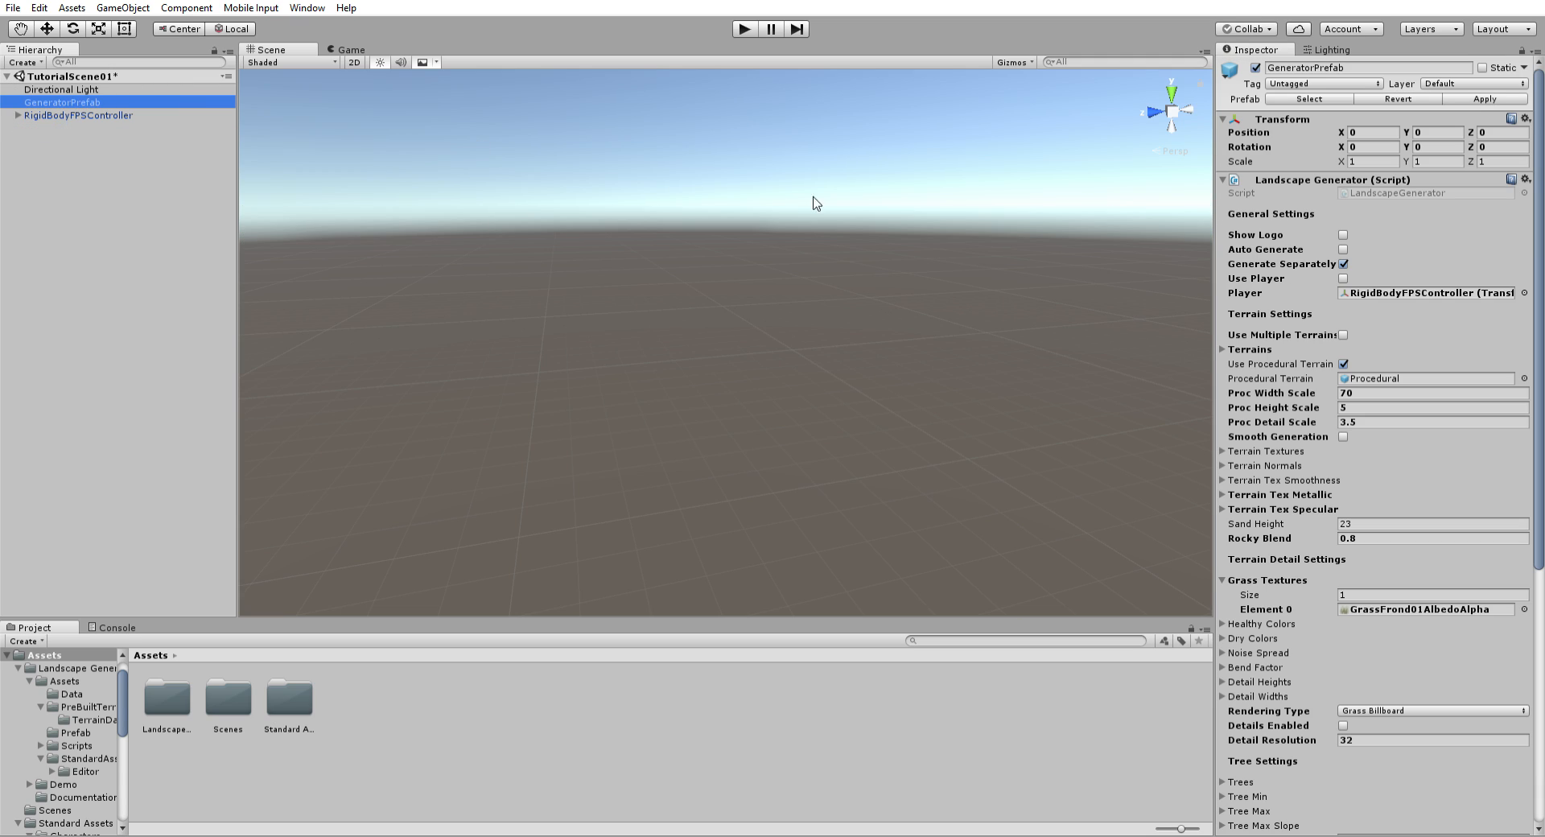
scroll(1394, 532, "down", 8)
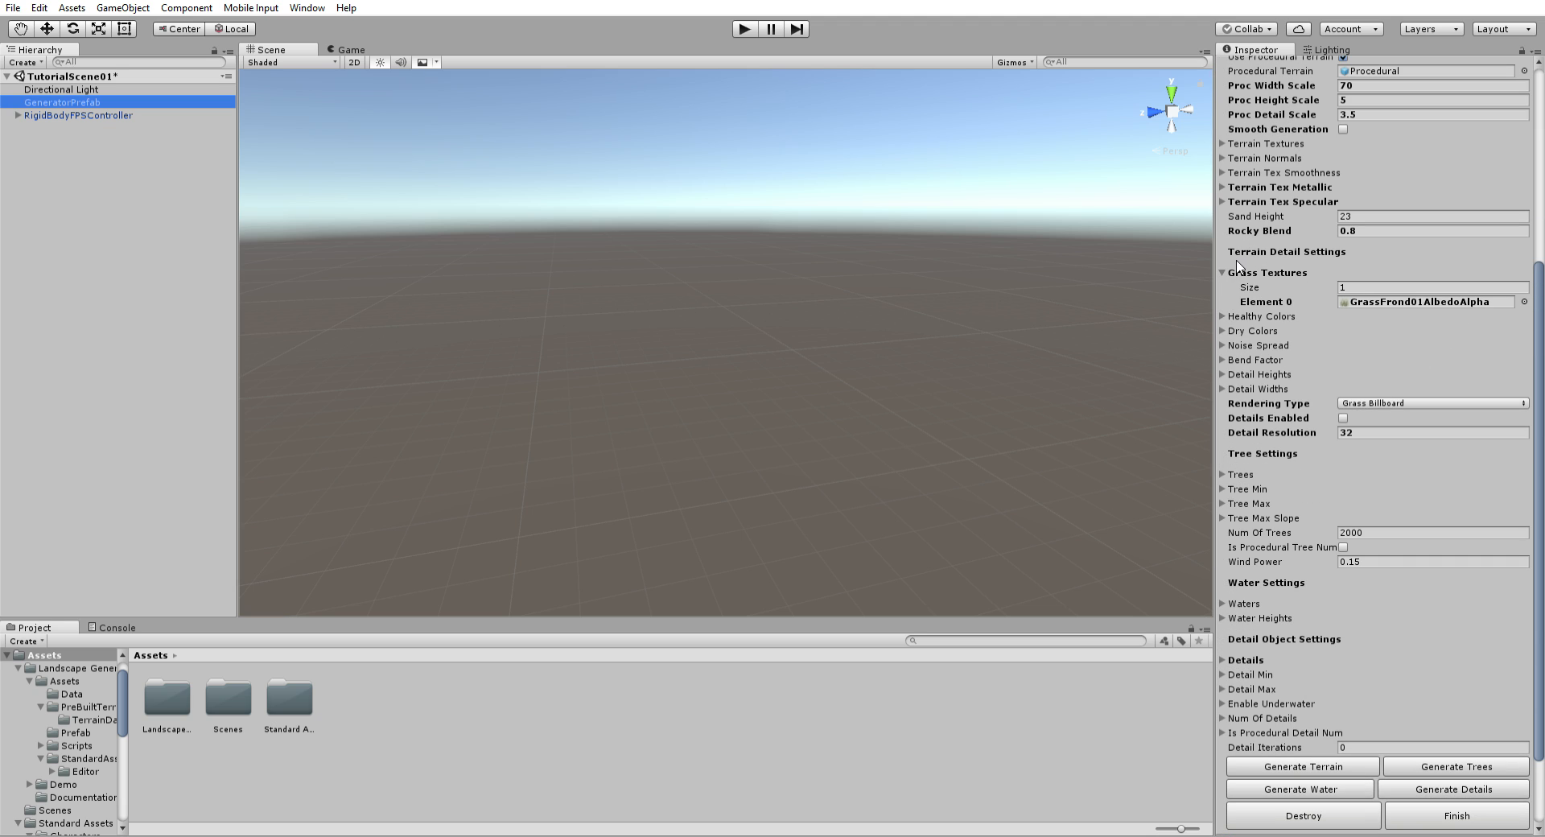
left_click(1226, 267)
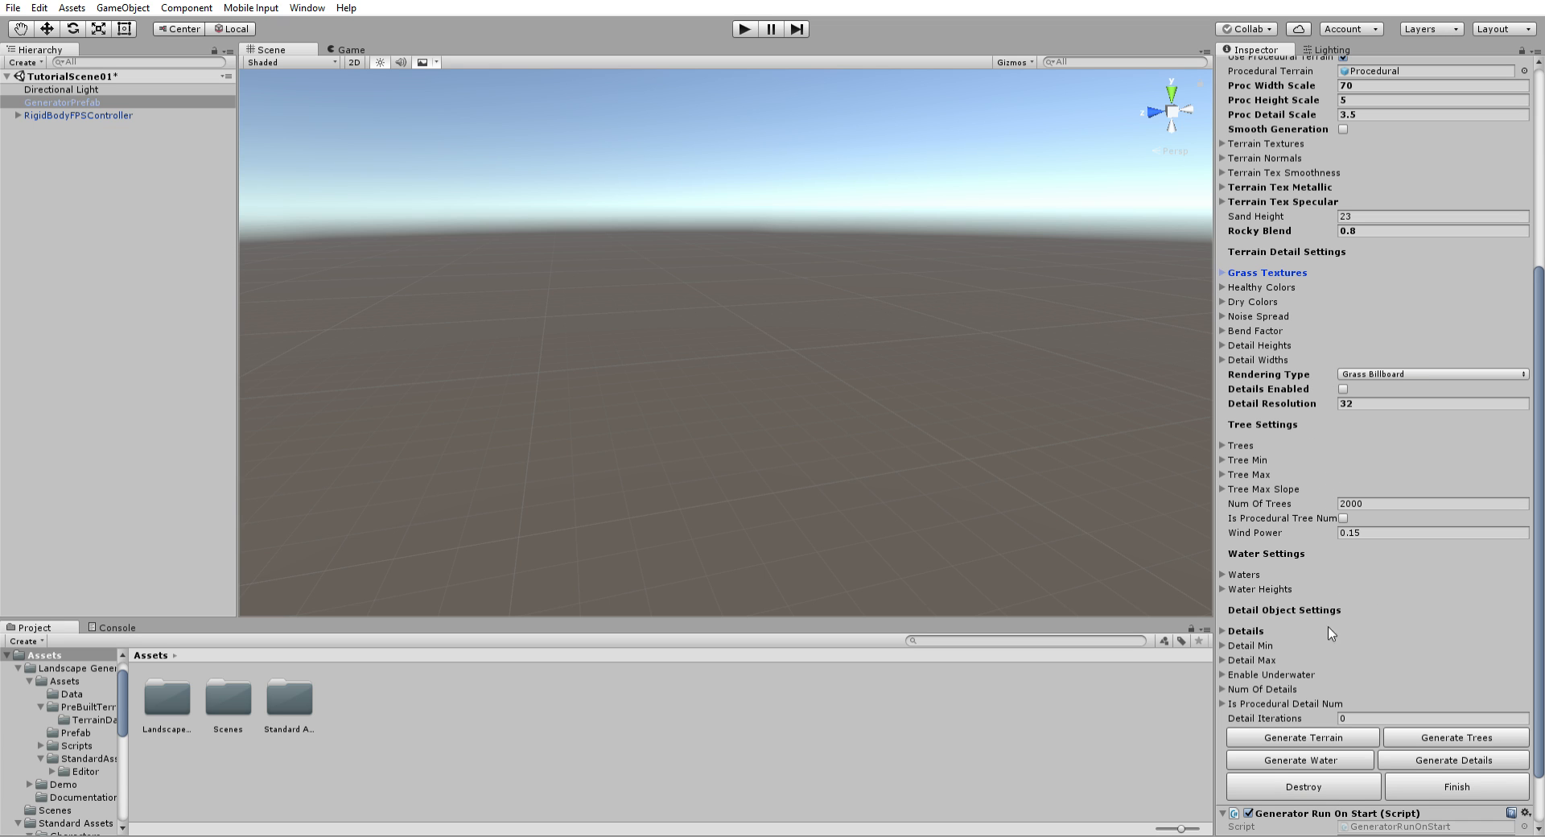
left_click(1328, 732)
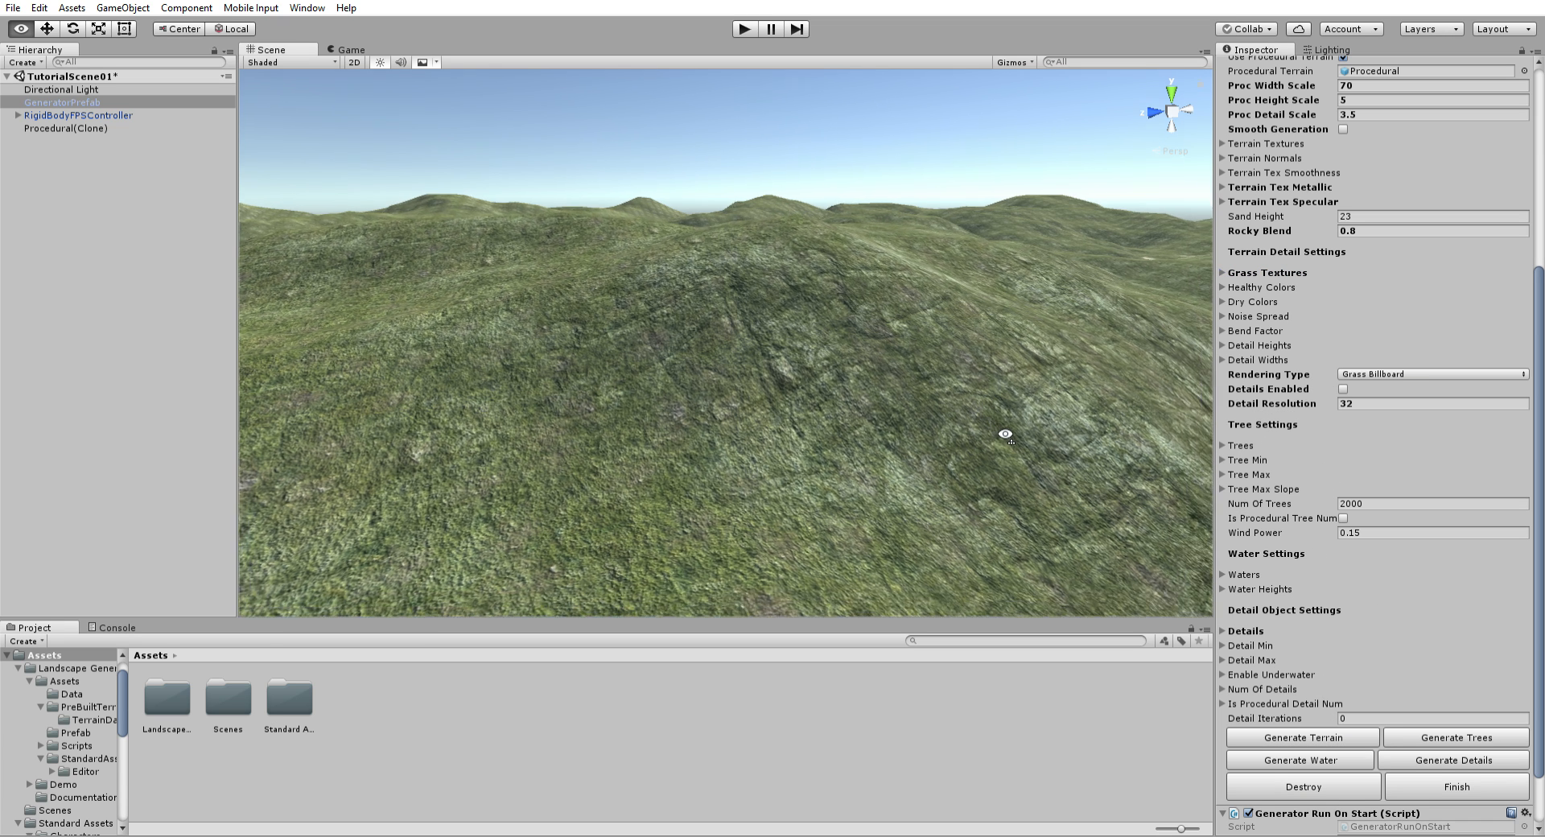
left_click_drag(1000, 431, 1039, 474, "alt")
key("s")
right_click_drag(1039, 474, 1076, 487)
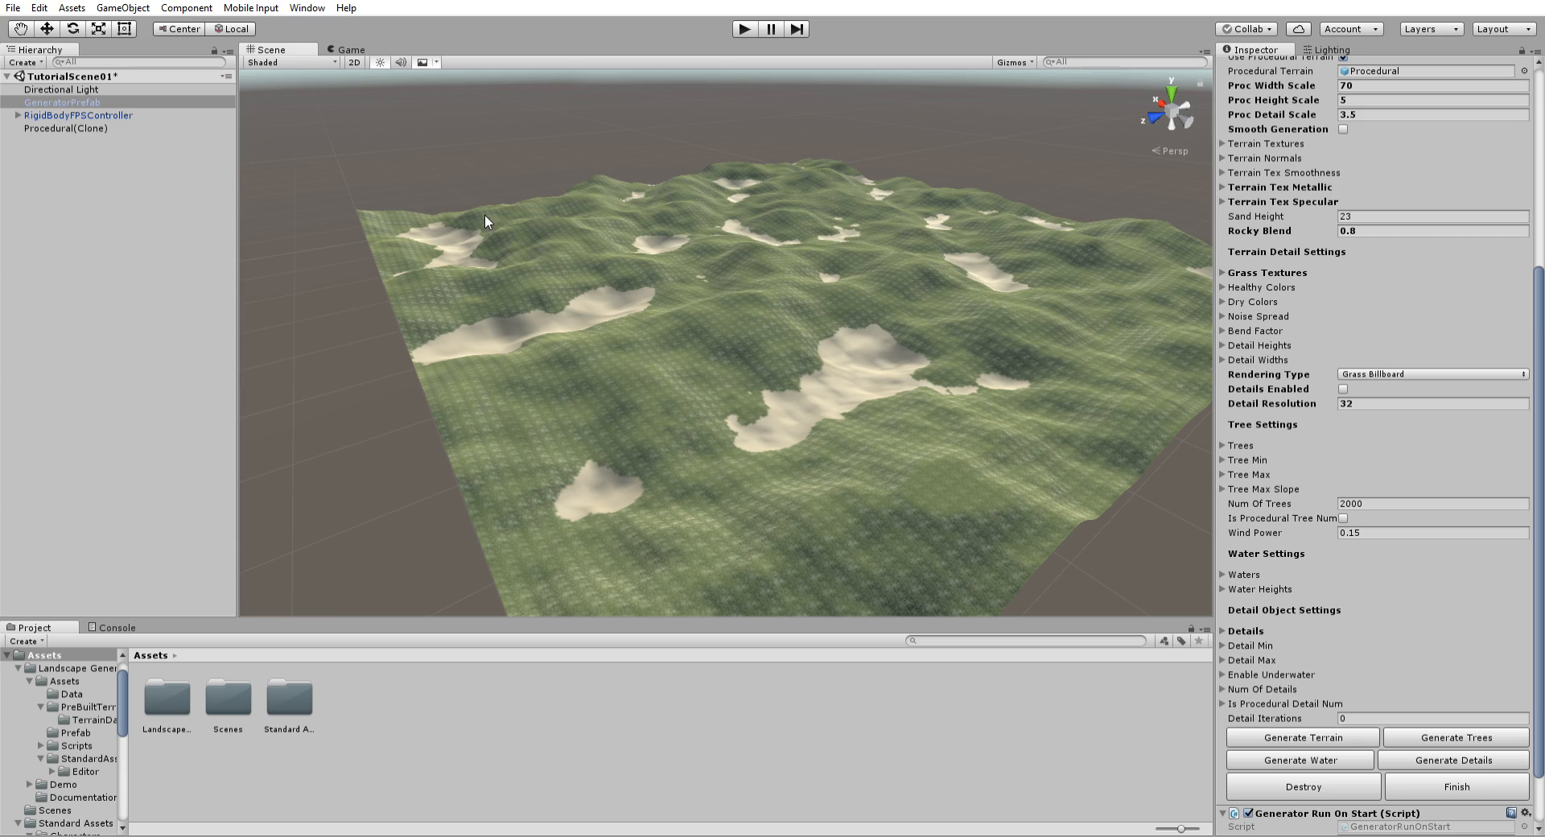
key("w")
right_click_drag(798, 389, 877, 392)
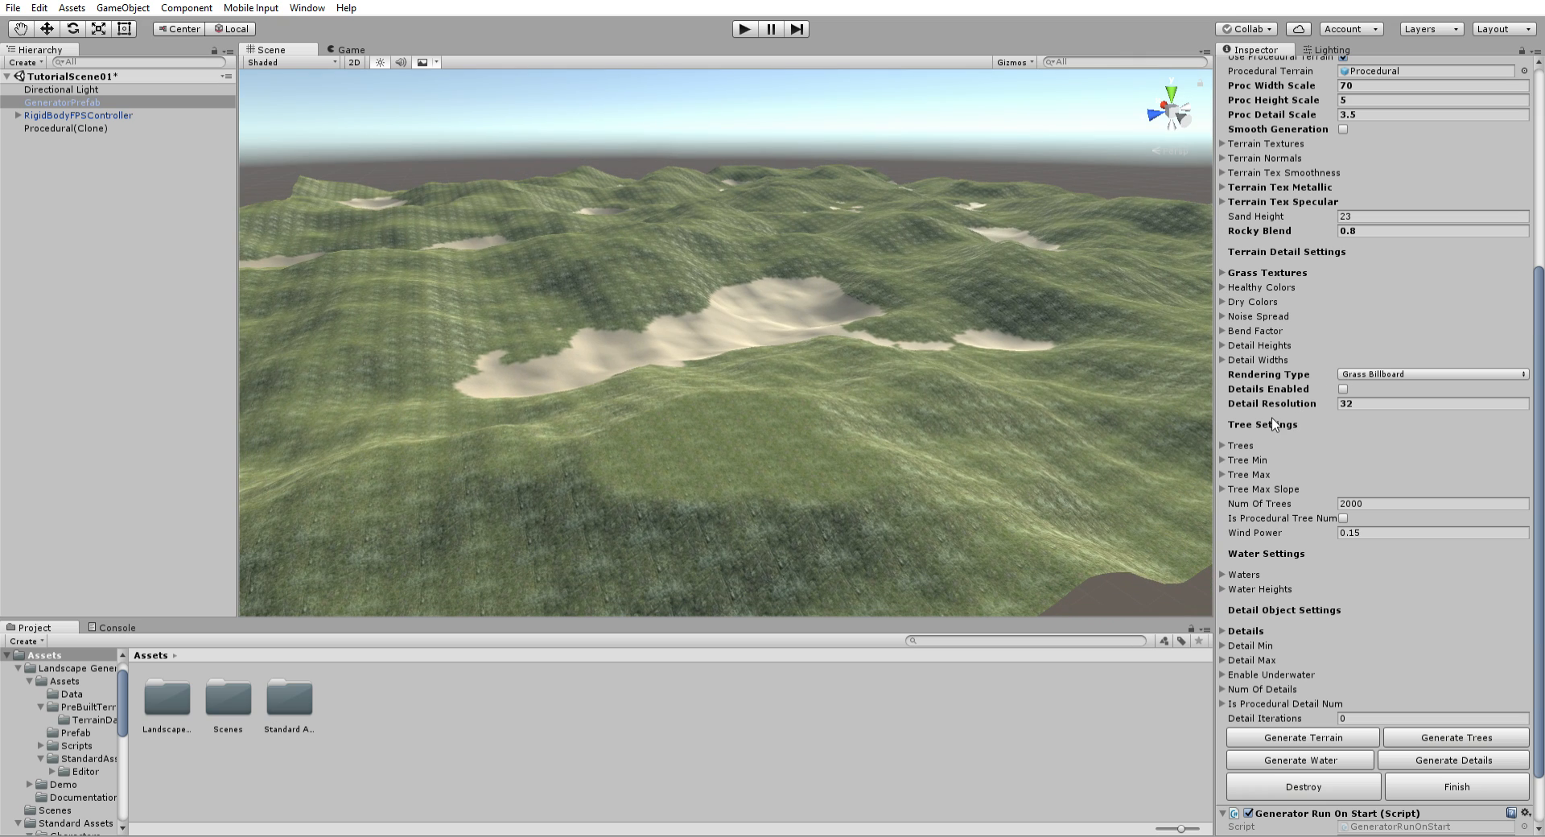
Step: Examine the Trees, Tree Min and Tree Max lists of the Tree Settings one at a time, collapsing each again
left_click(1222, 445)
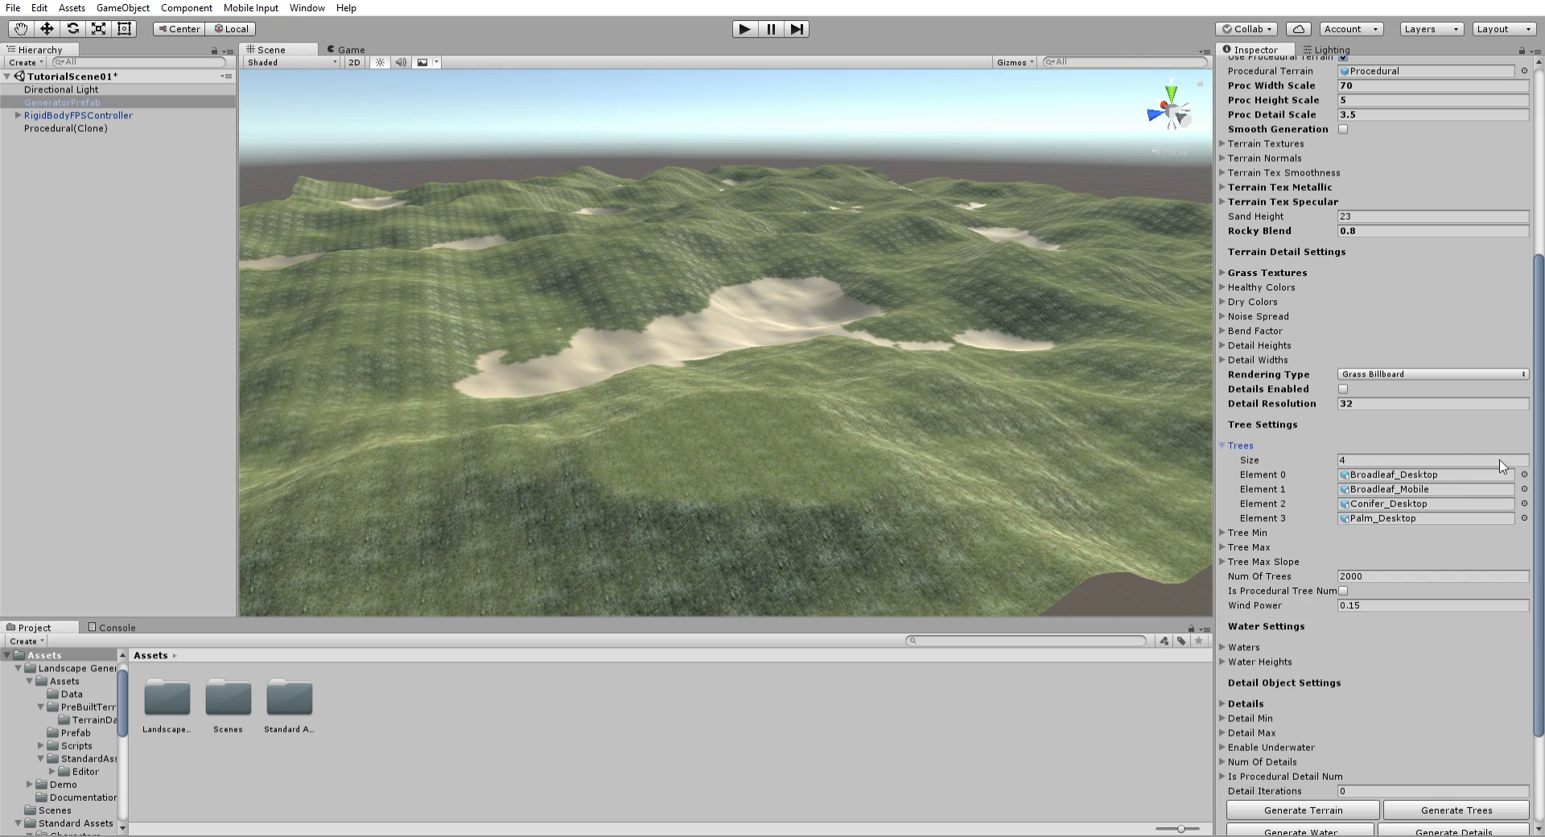
left_click(756, 341)
left_click(1222, 445)
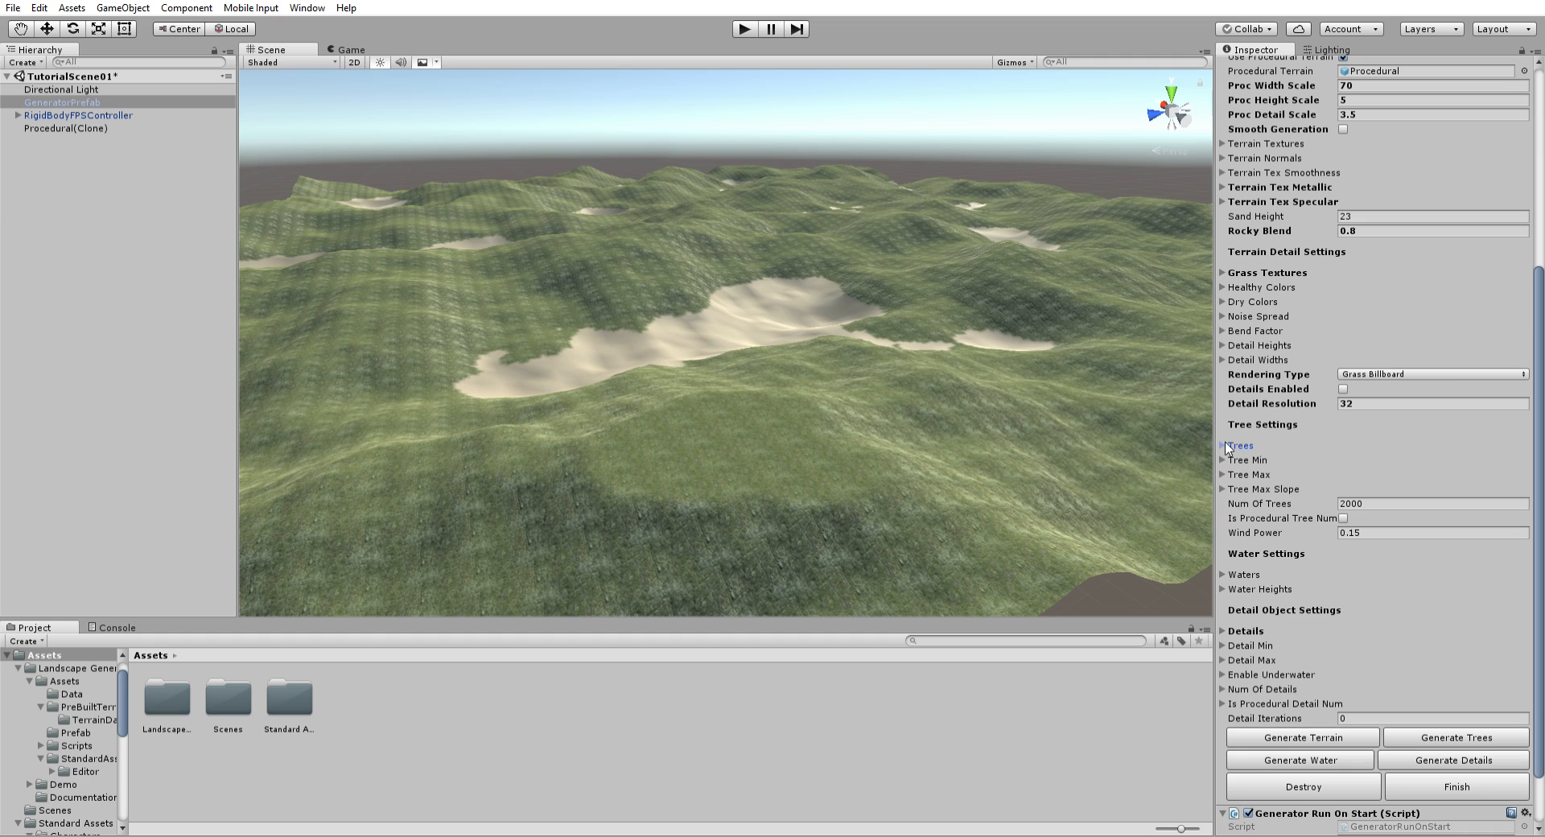
left_click(1222, 459)
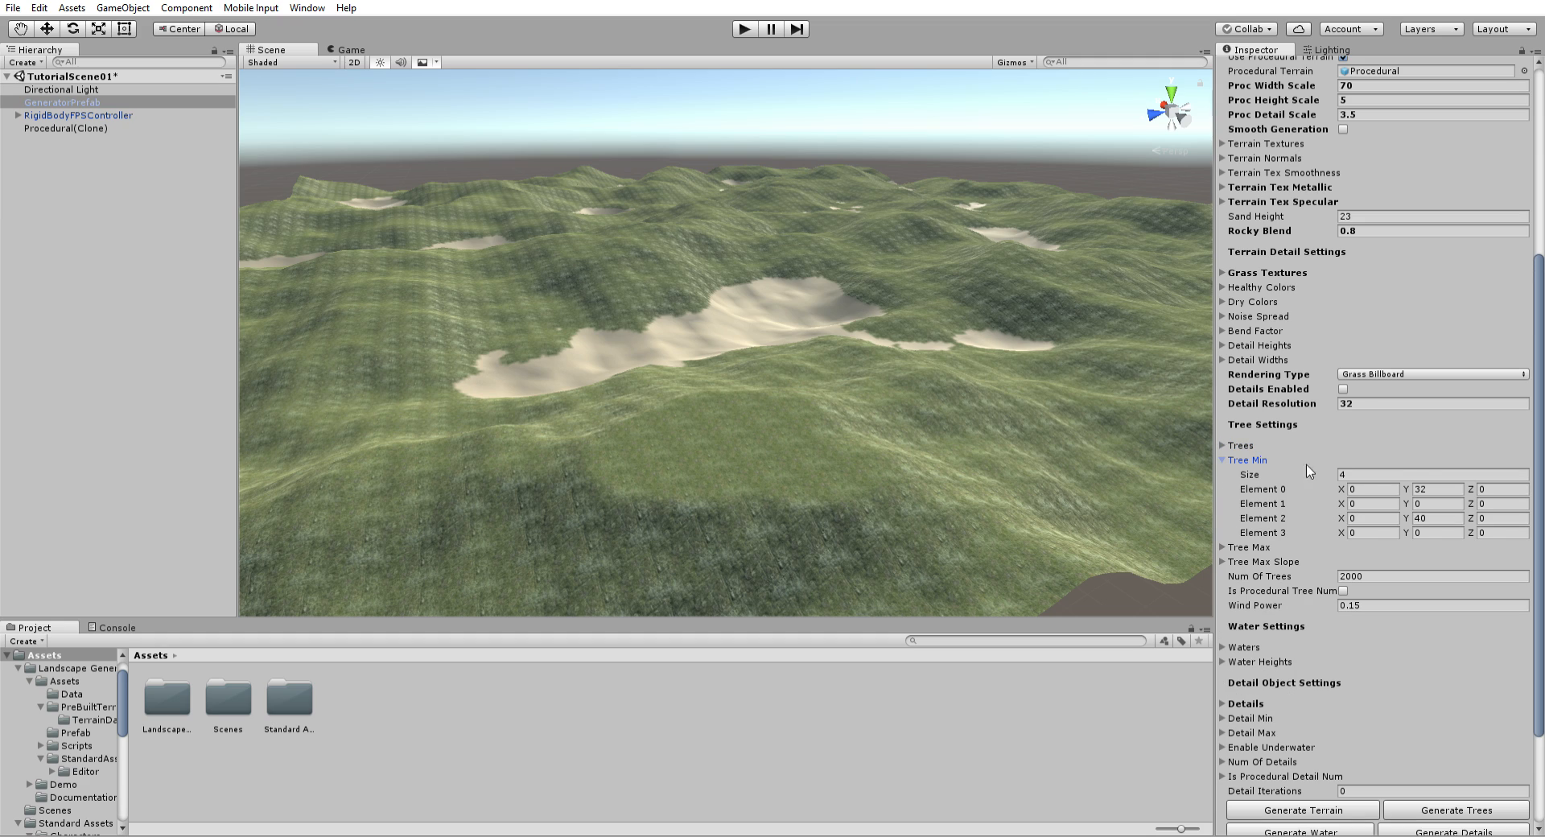
left_click(1223, 457)
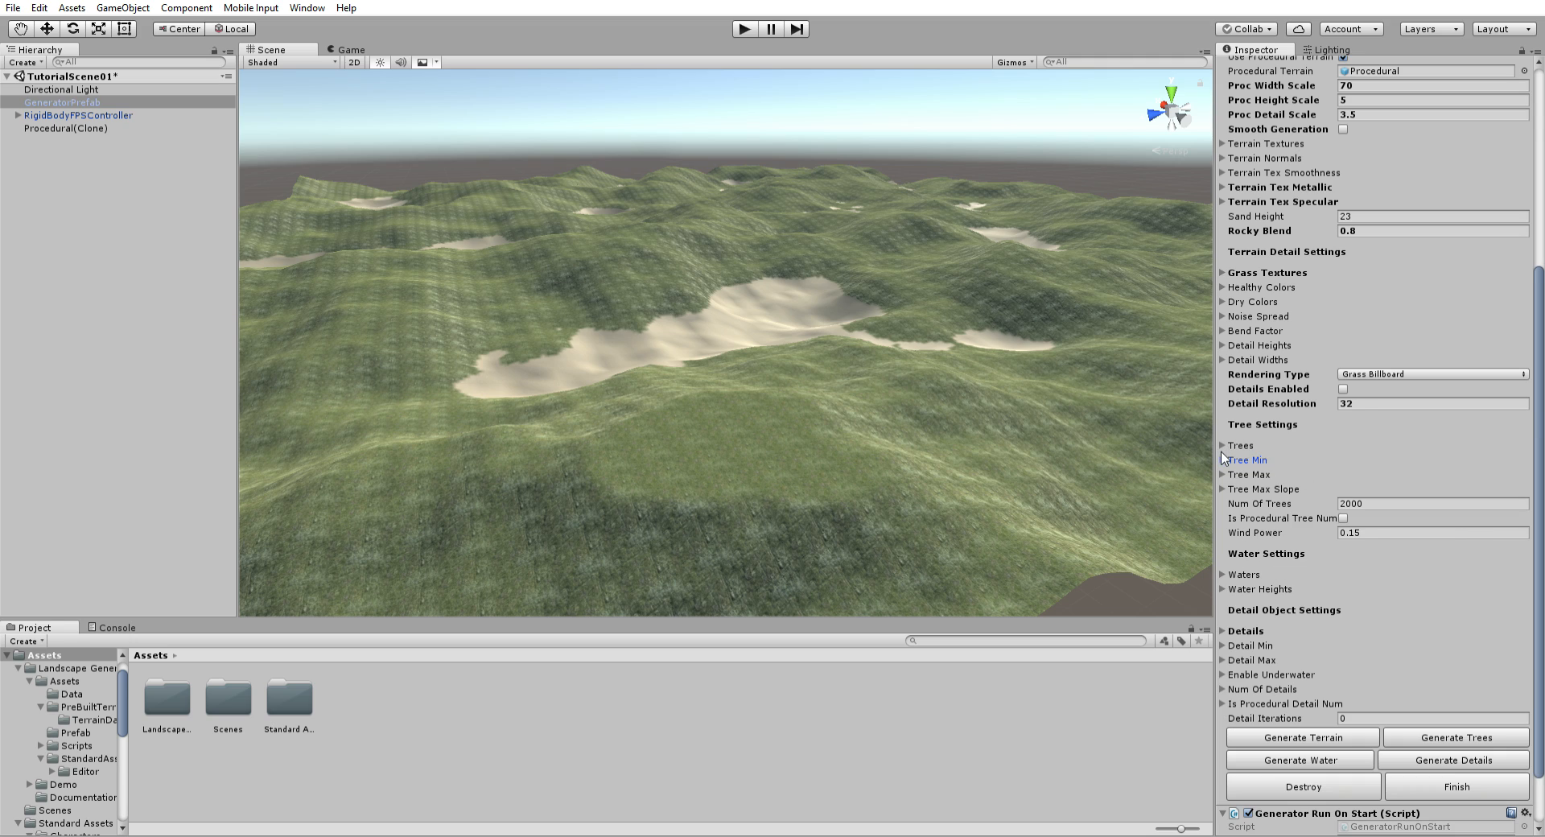
left_click(1222, 474)
left_click(1222, 474)
Step: Expand the Trees and Tree Min lists together and compare each tree's minimum position with the terrain
left_click(1222, 445)
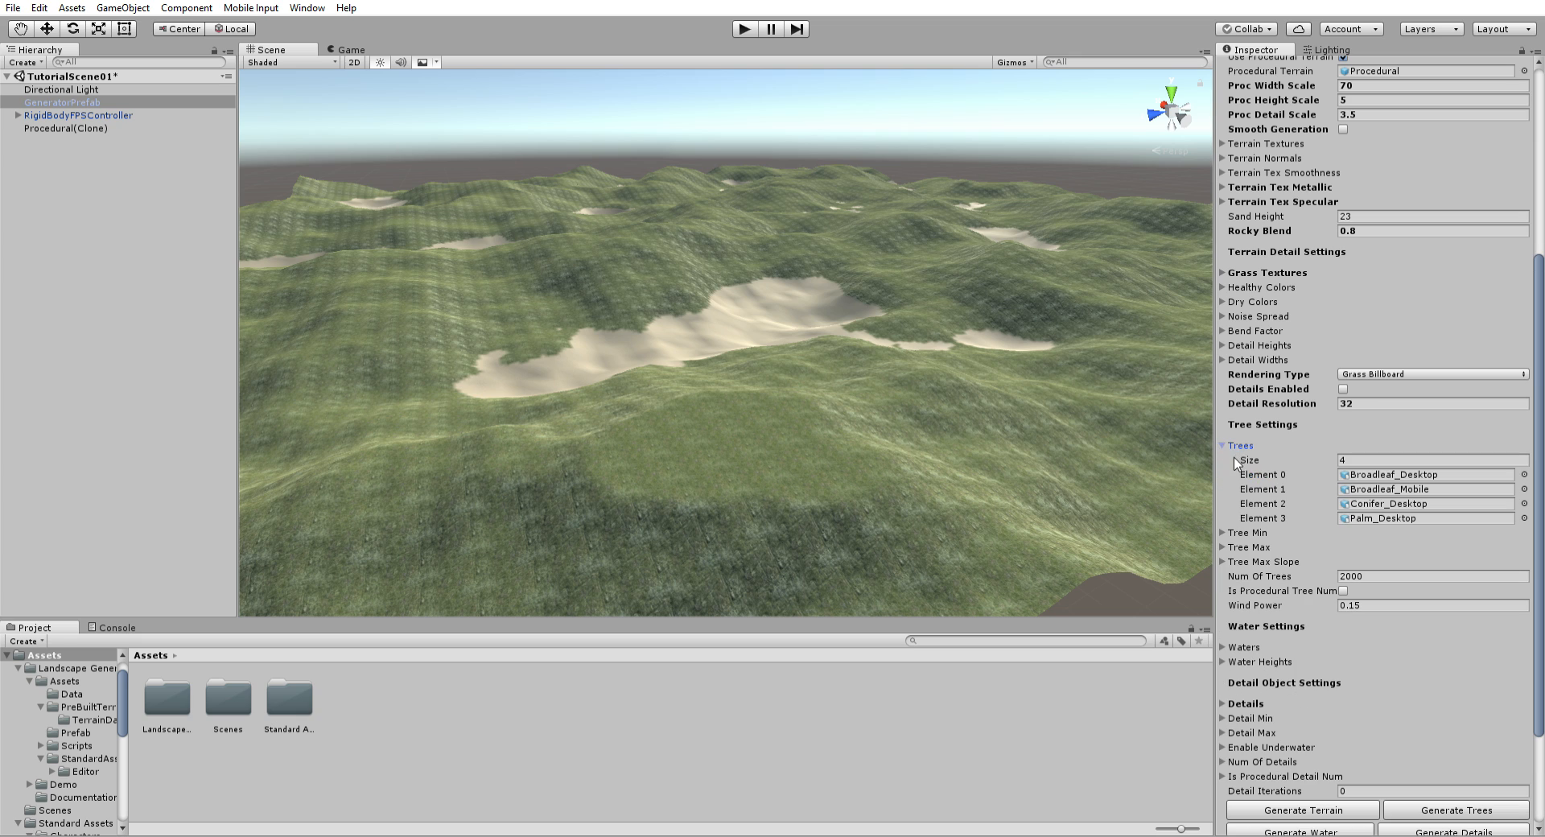
left_click(1223, 532)
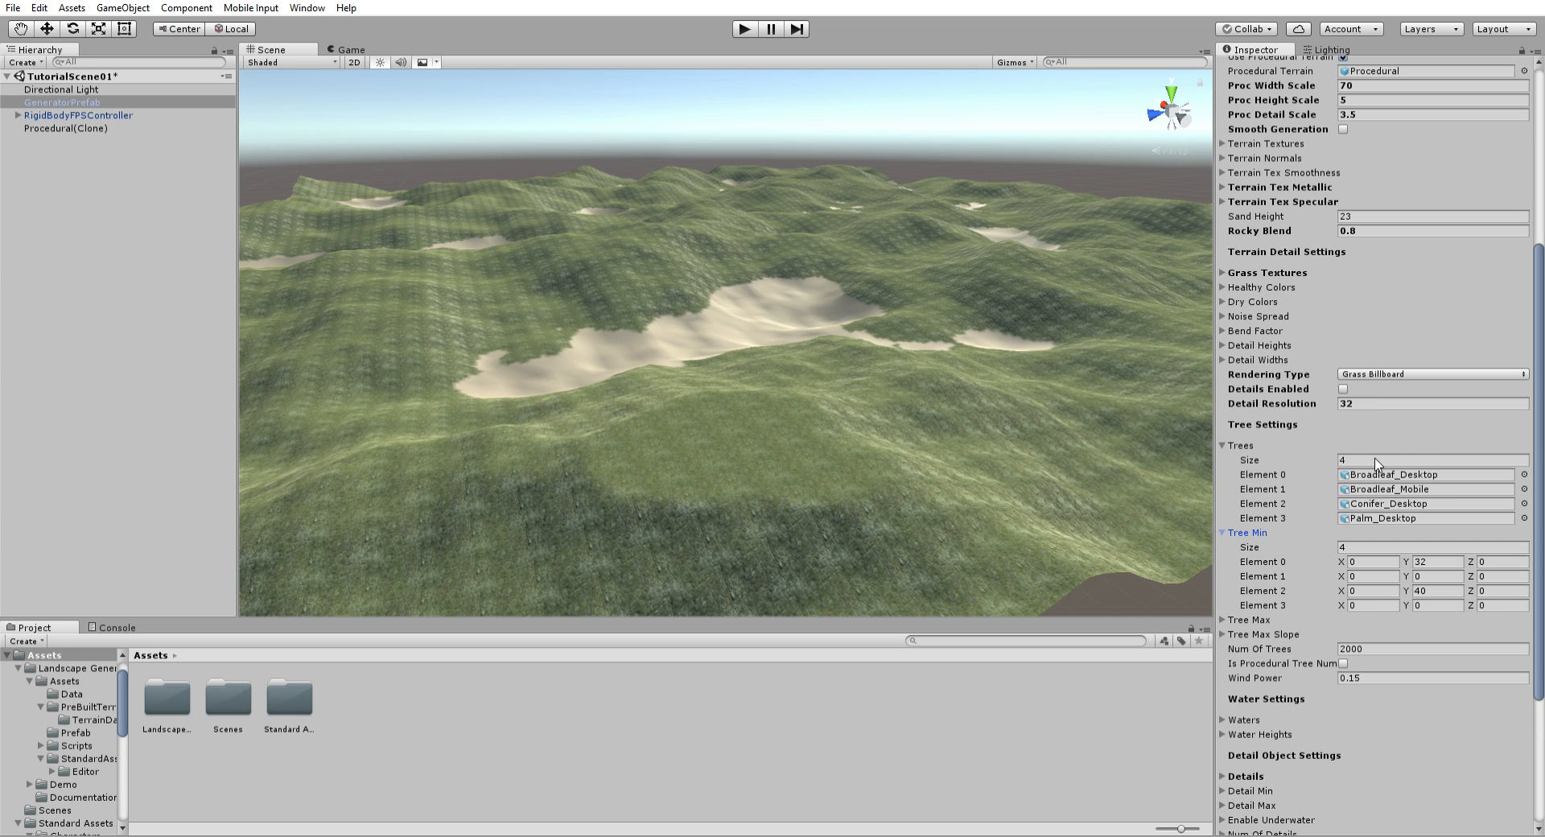
left_click_drag(814, 491, 1060, 534, "alt")
right_click_drag(940, 519, 960, 467)
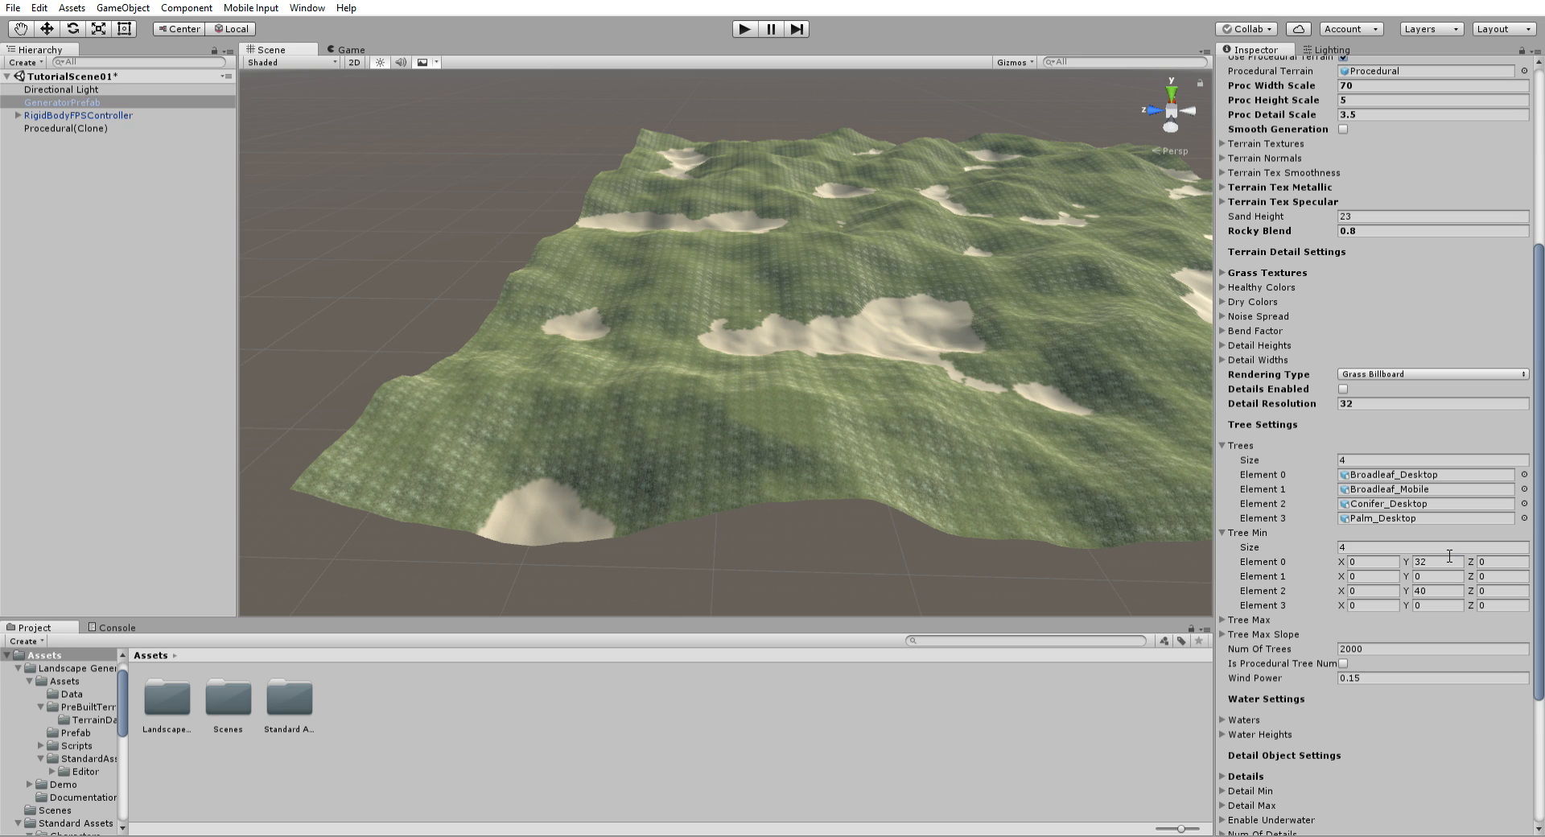
mouse_move(949, 412)
right_mouse_down()
mouse_move(991, 375)
mouse_move(958, 404)
right_mouse_up()
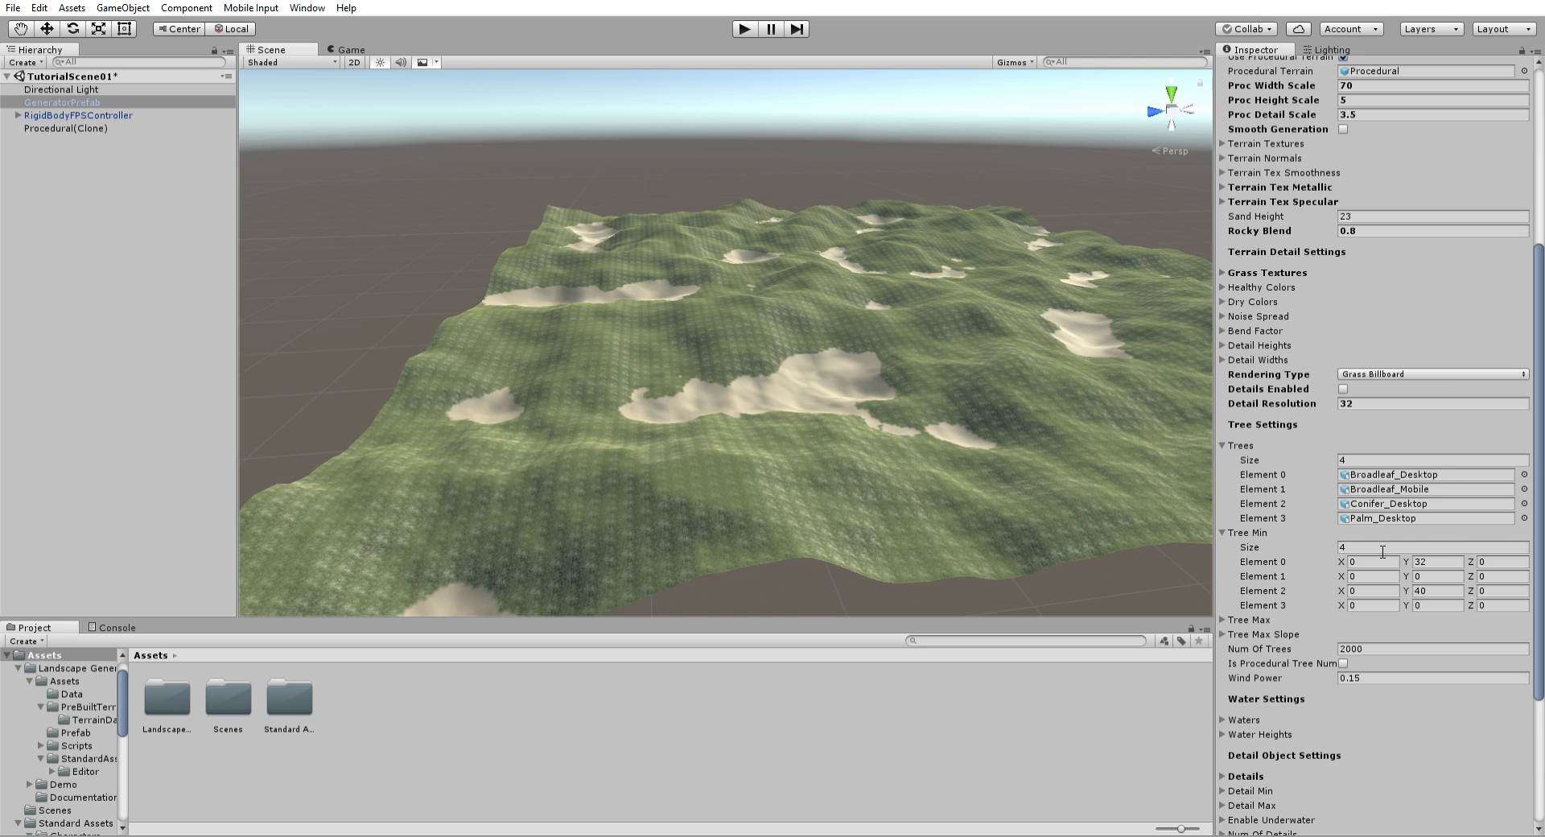
right_click_drag(872, 419, 700, 428)
left_click_drag(719, 414, 1028, 462, "alt")
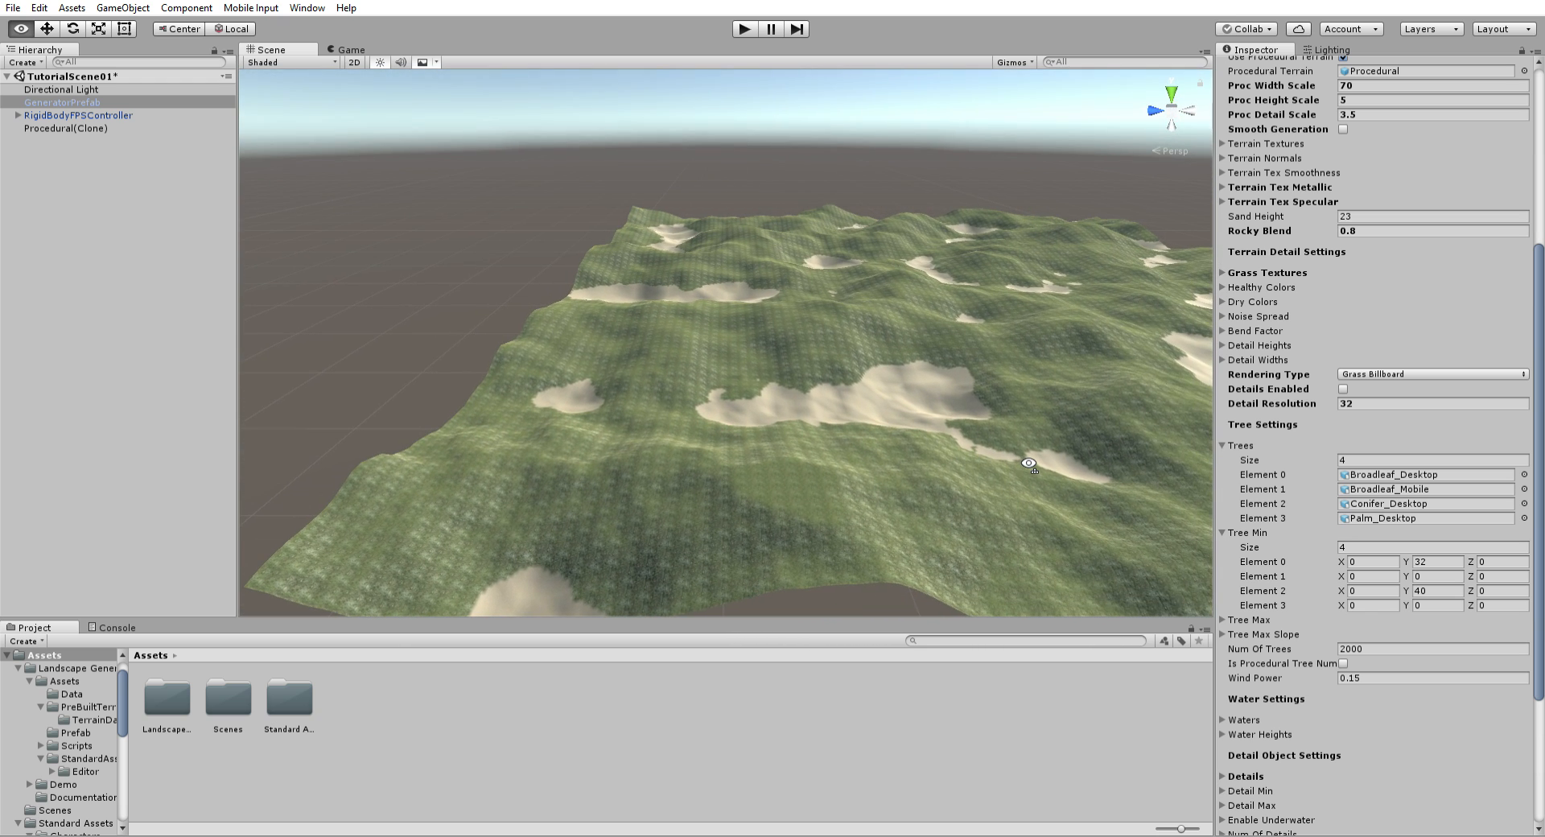
Step: Expand the Tree Max list as well and compare the tree minimum and maximum bounds with the terrain
left_click(1222, 619)
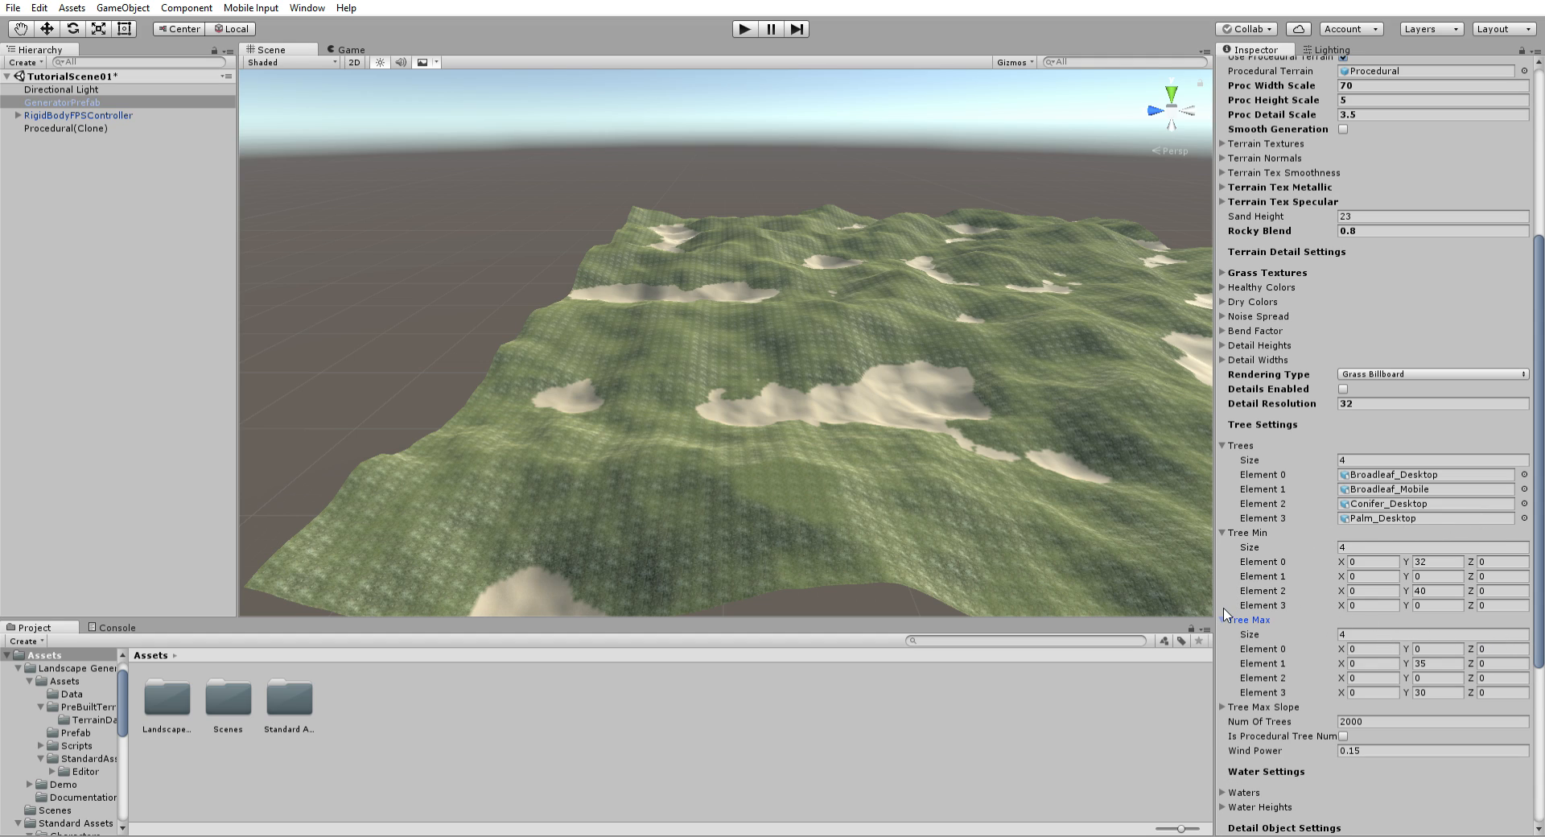
right_click_drag(1030, 533, 1070, 511)
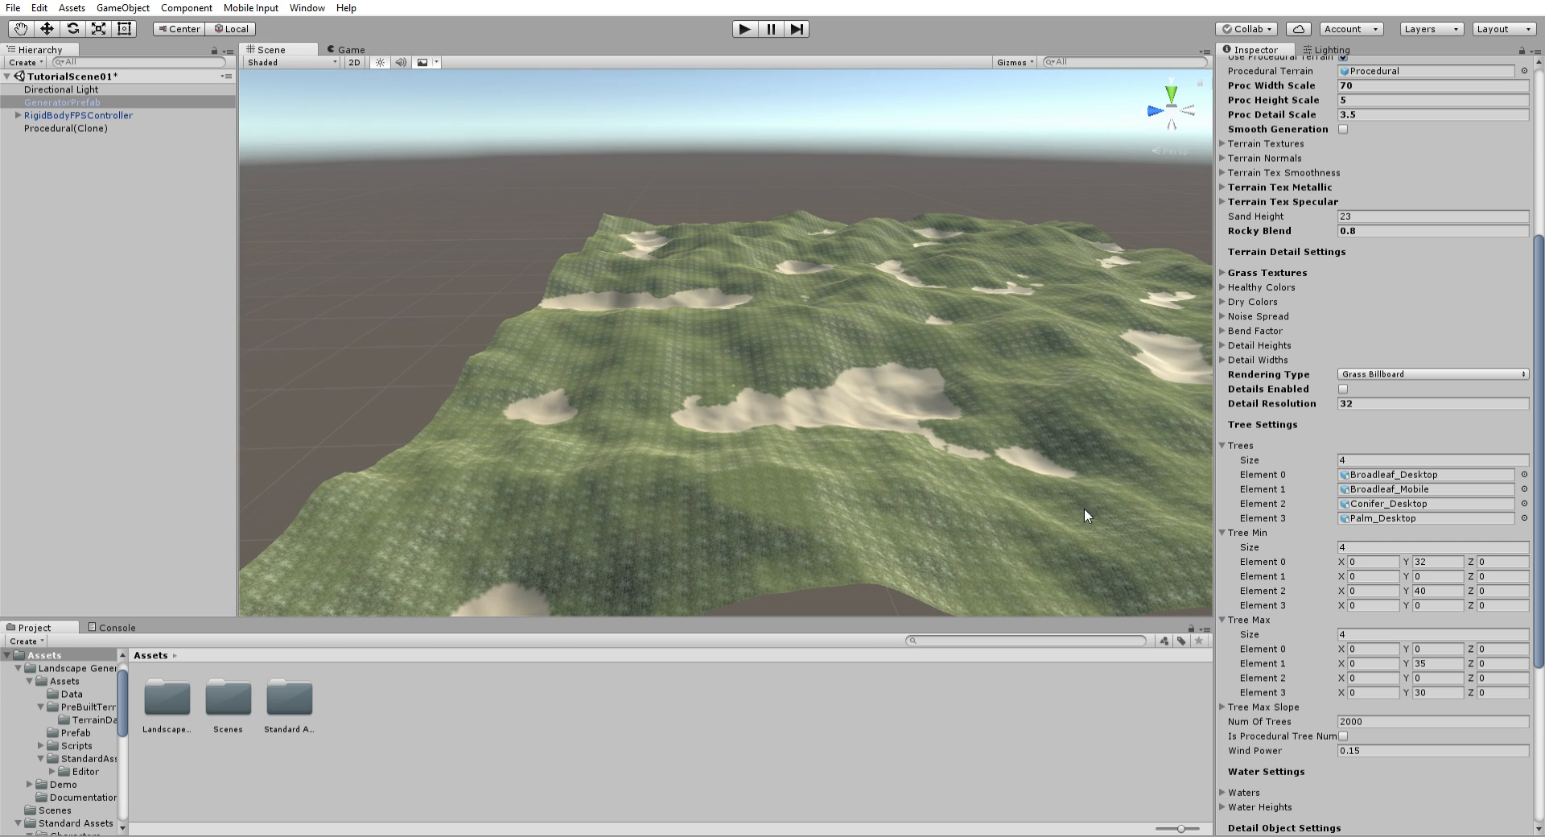
left_click(1227, 532)
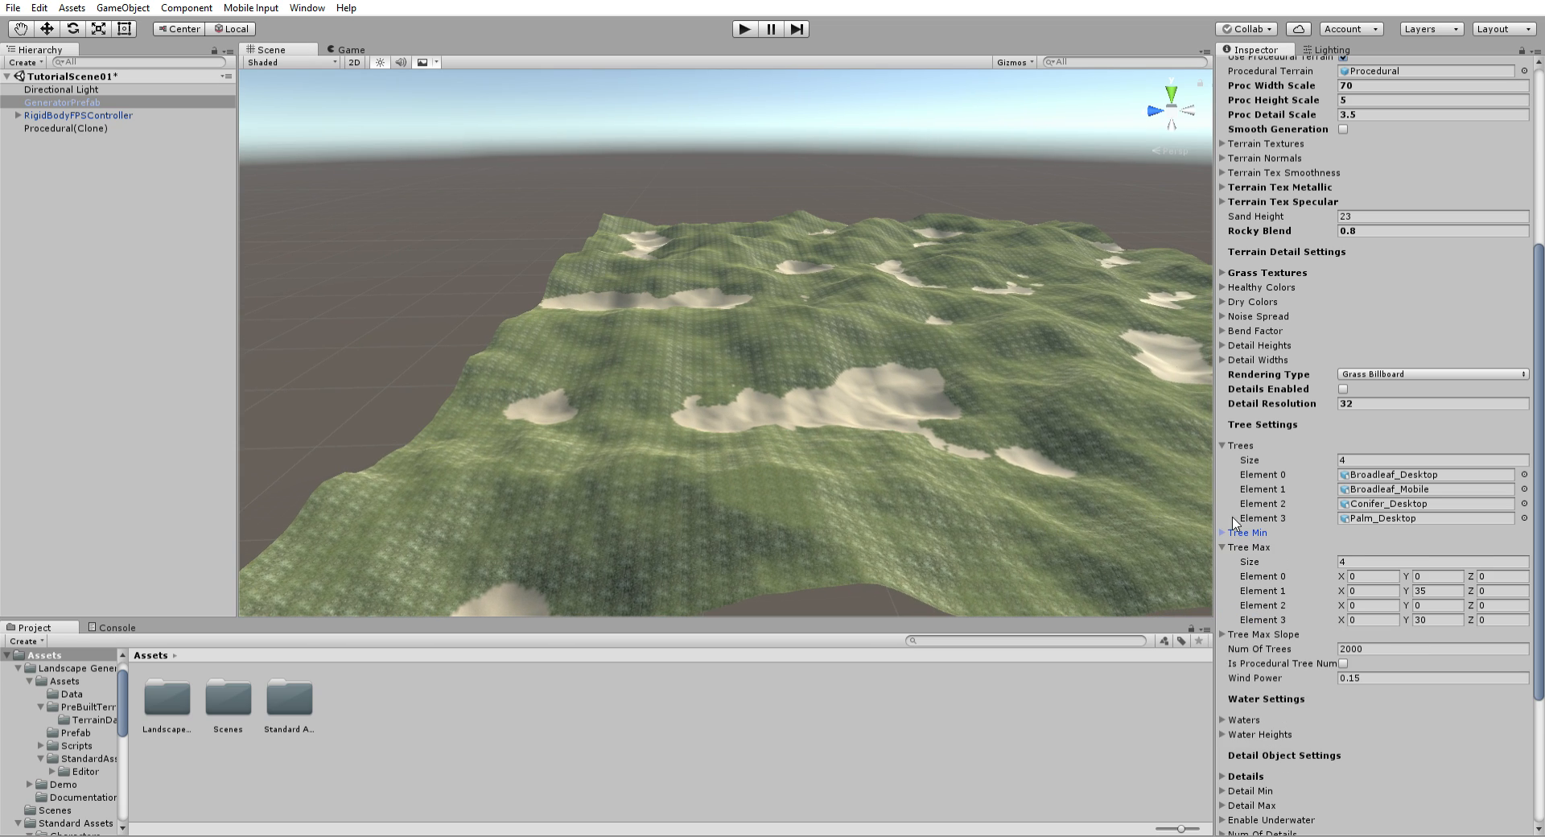
left_click(1226, 528)
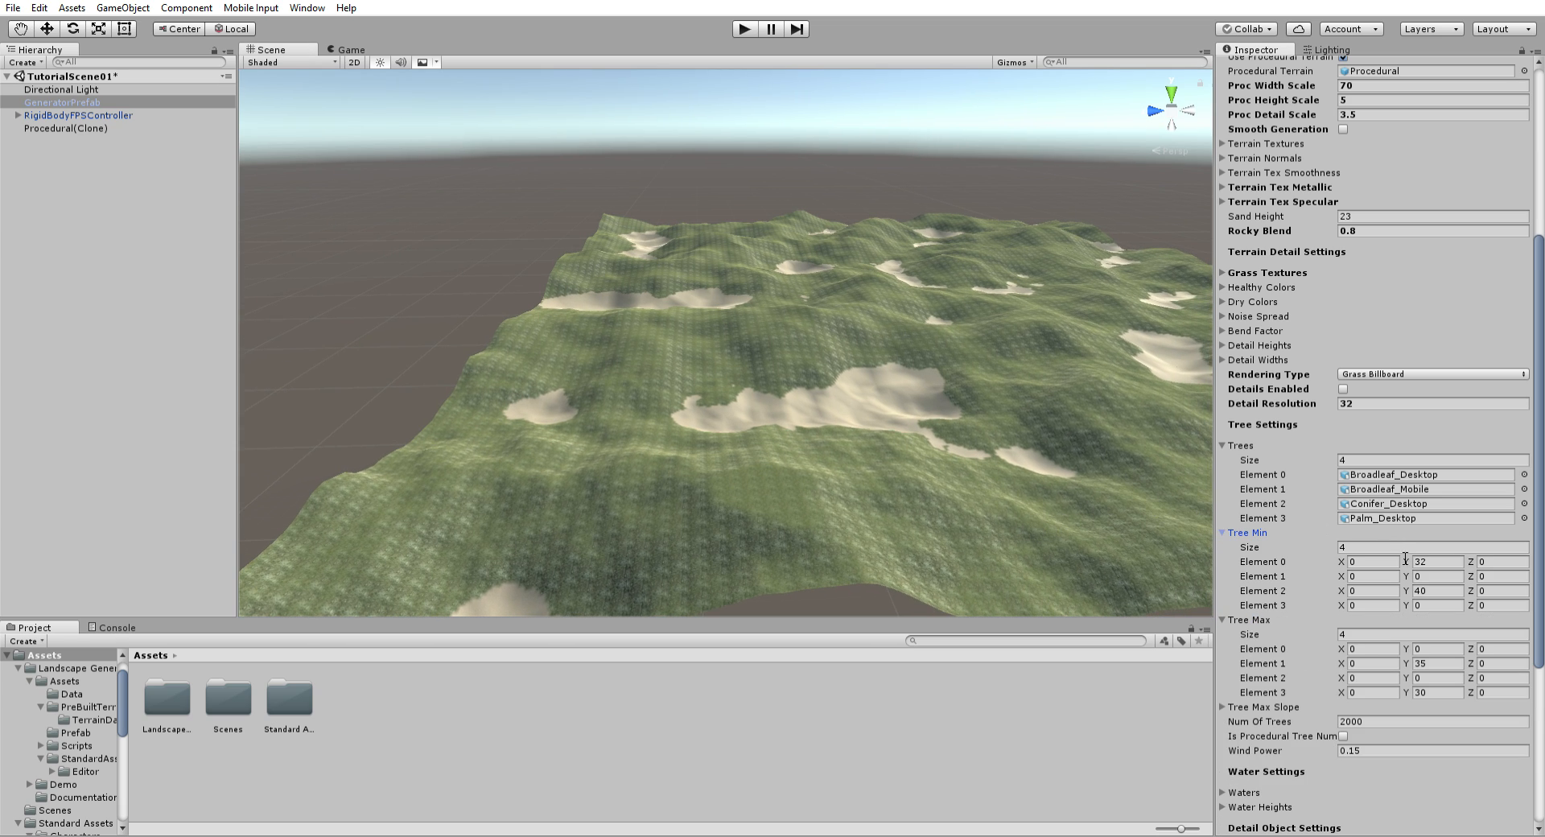
right_click_drag(1025, 477, 1058, 465)
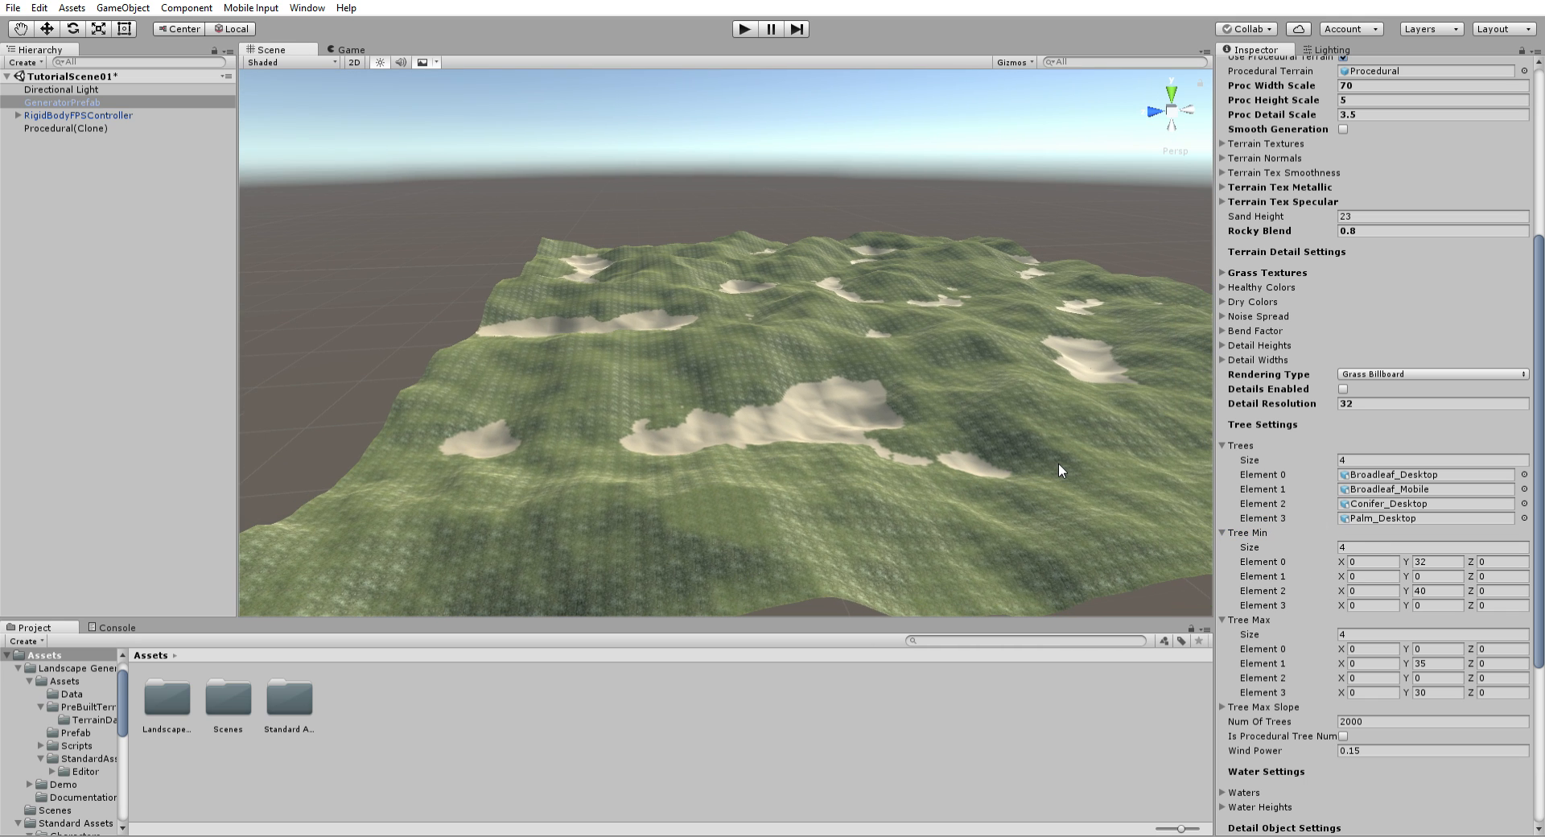
right_click_drag(1086, 521, 945, 573)
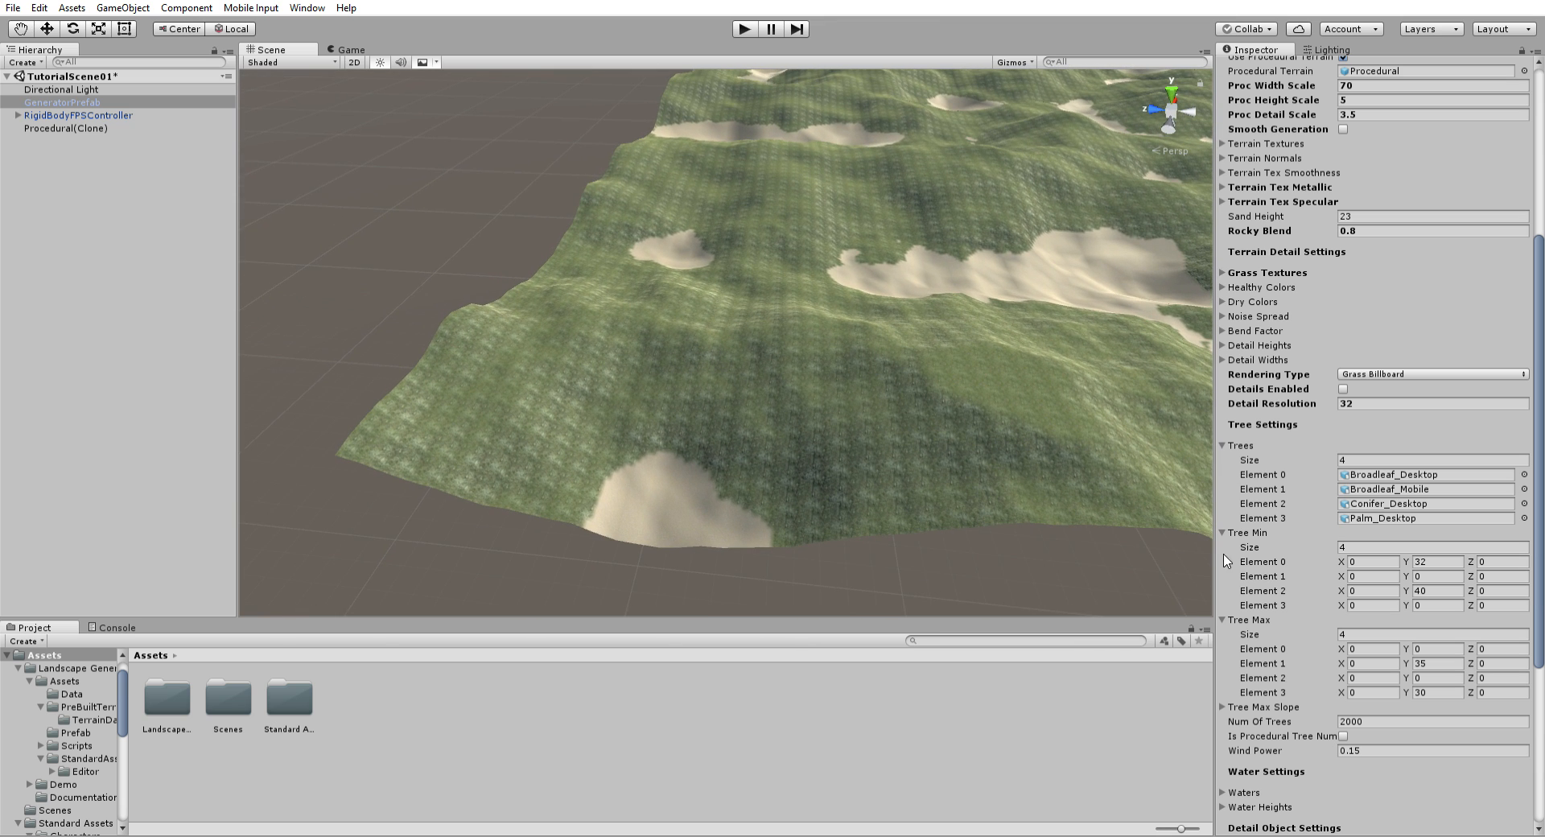
Step: Examine the X and Z bounds of Element 0 in Tree Max and Tree Min against the terrain's corner
left_click(1368, 648)
key("Tab")
key("Tab")
right_click_drag(1058, 587, 836, 522)
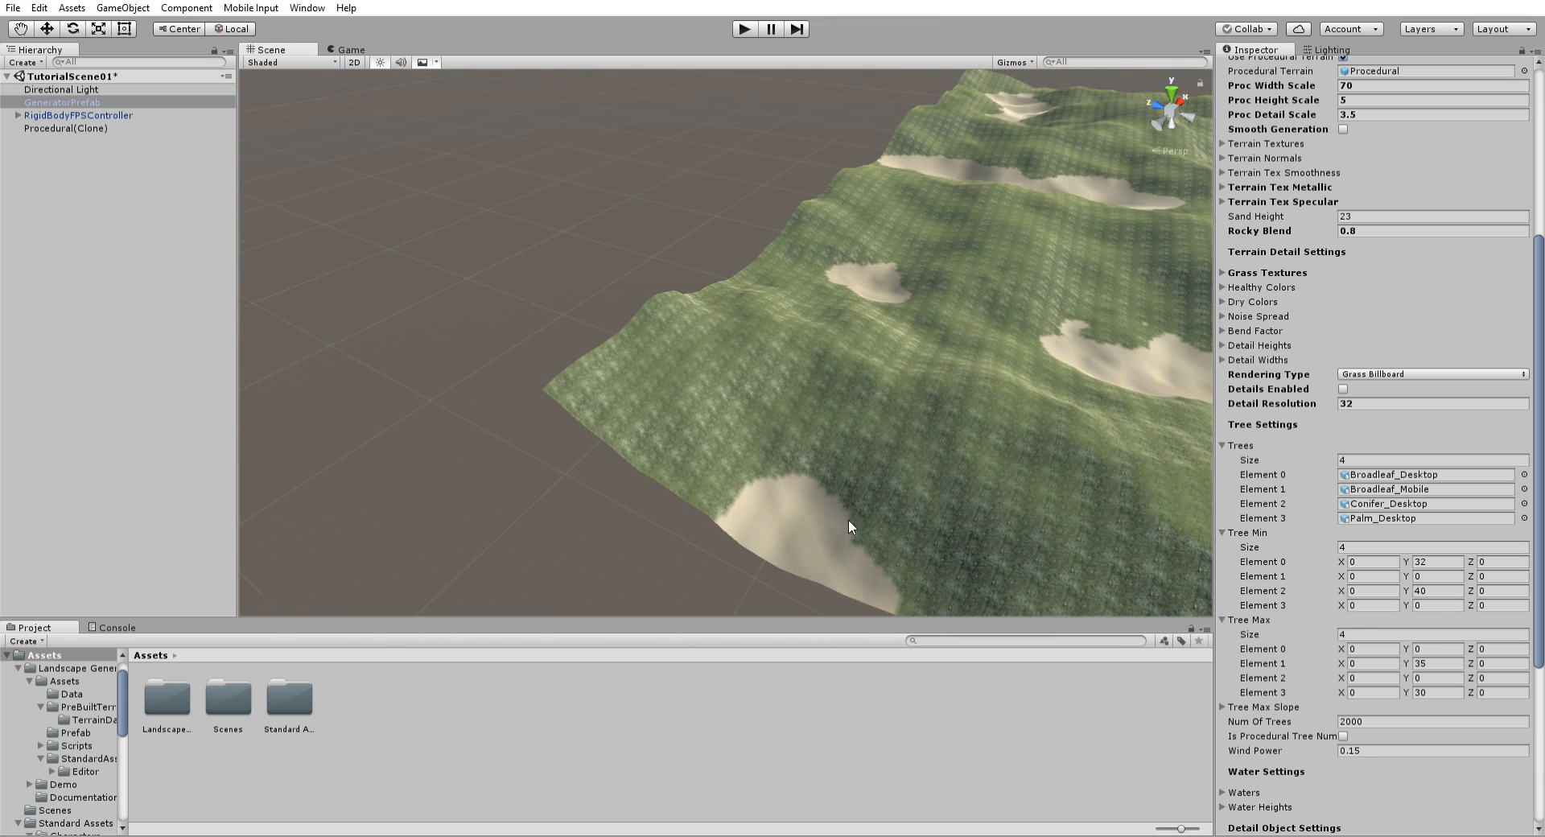
left_click(1398, 648)
left_click(1377, 561)
left_click(1500, 561)
left_click(1517, 648)
Step: Look over the terrain's width, length and height until its full extent is in view
right_click_drag(555, 372, 953, 377)
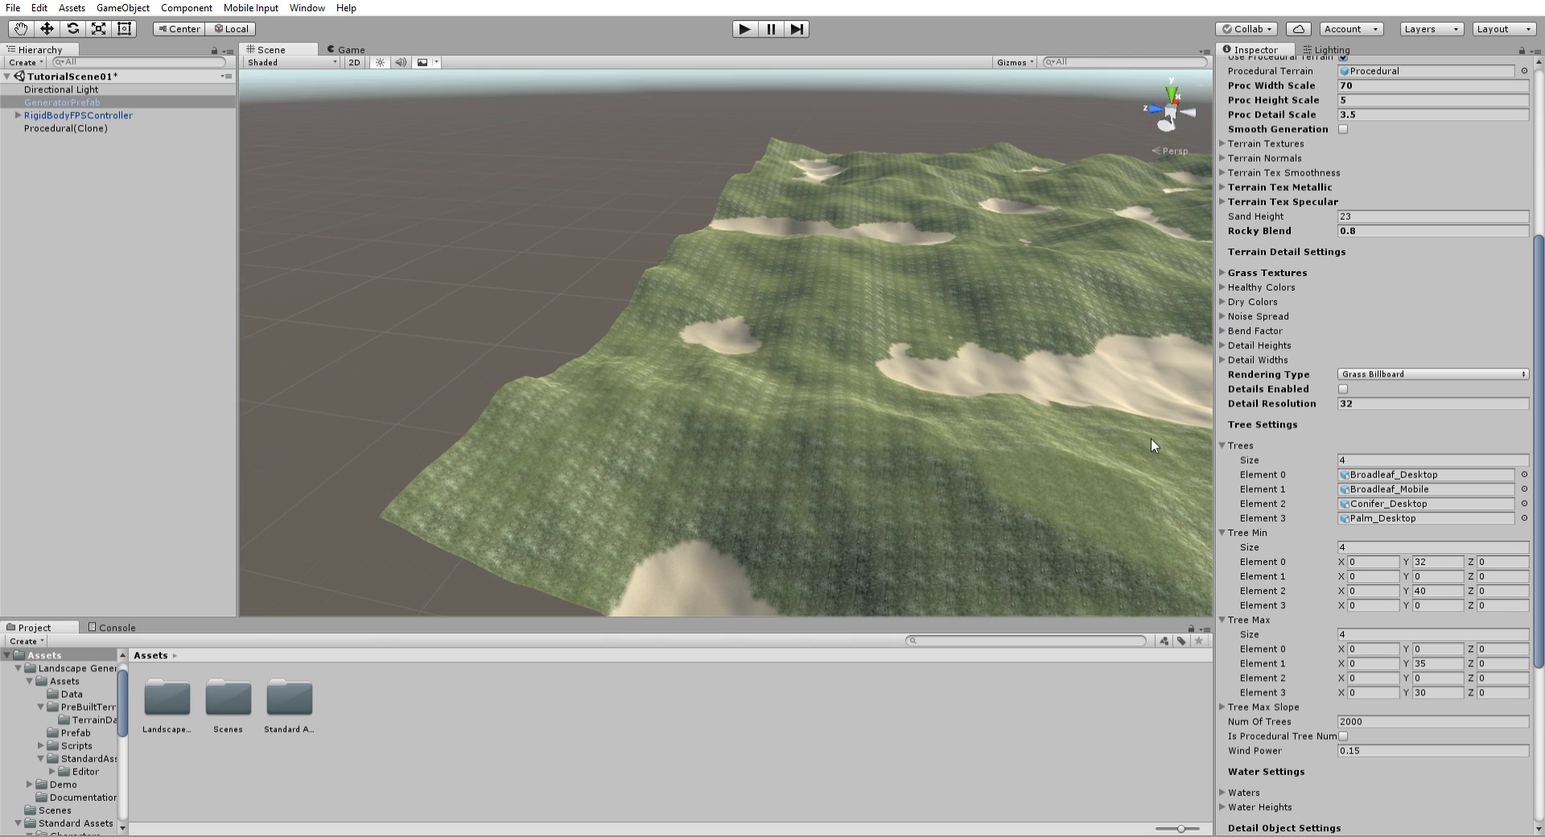
right_click_drag(917, 507, 1027, 457)
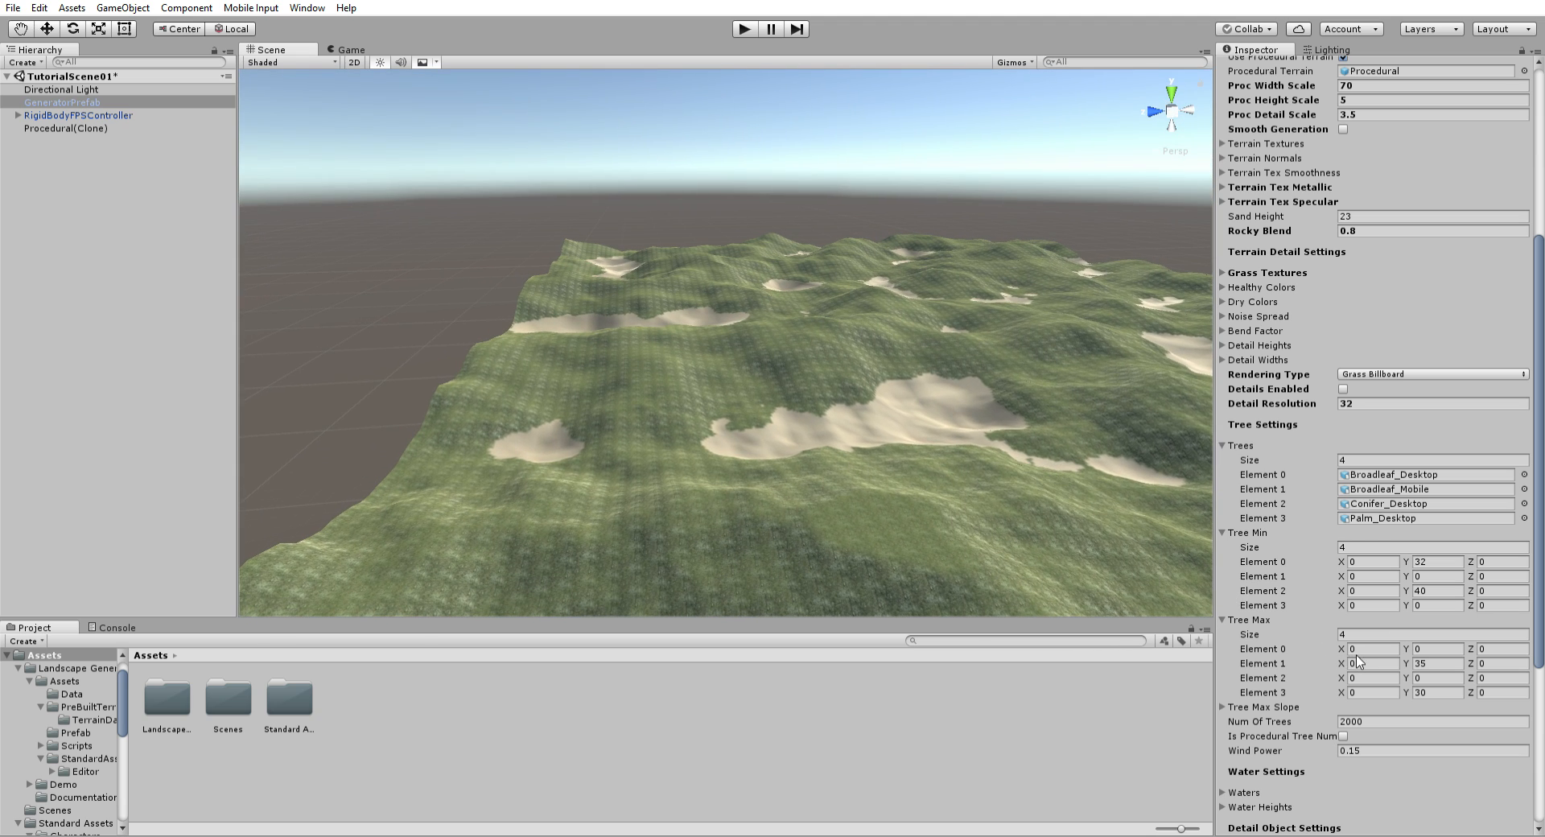
right_click_drag(856, 495, 886, 445)
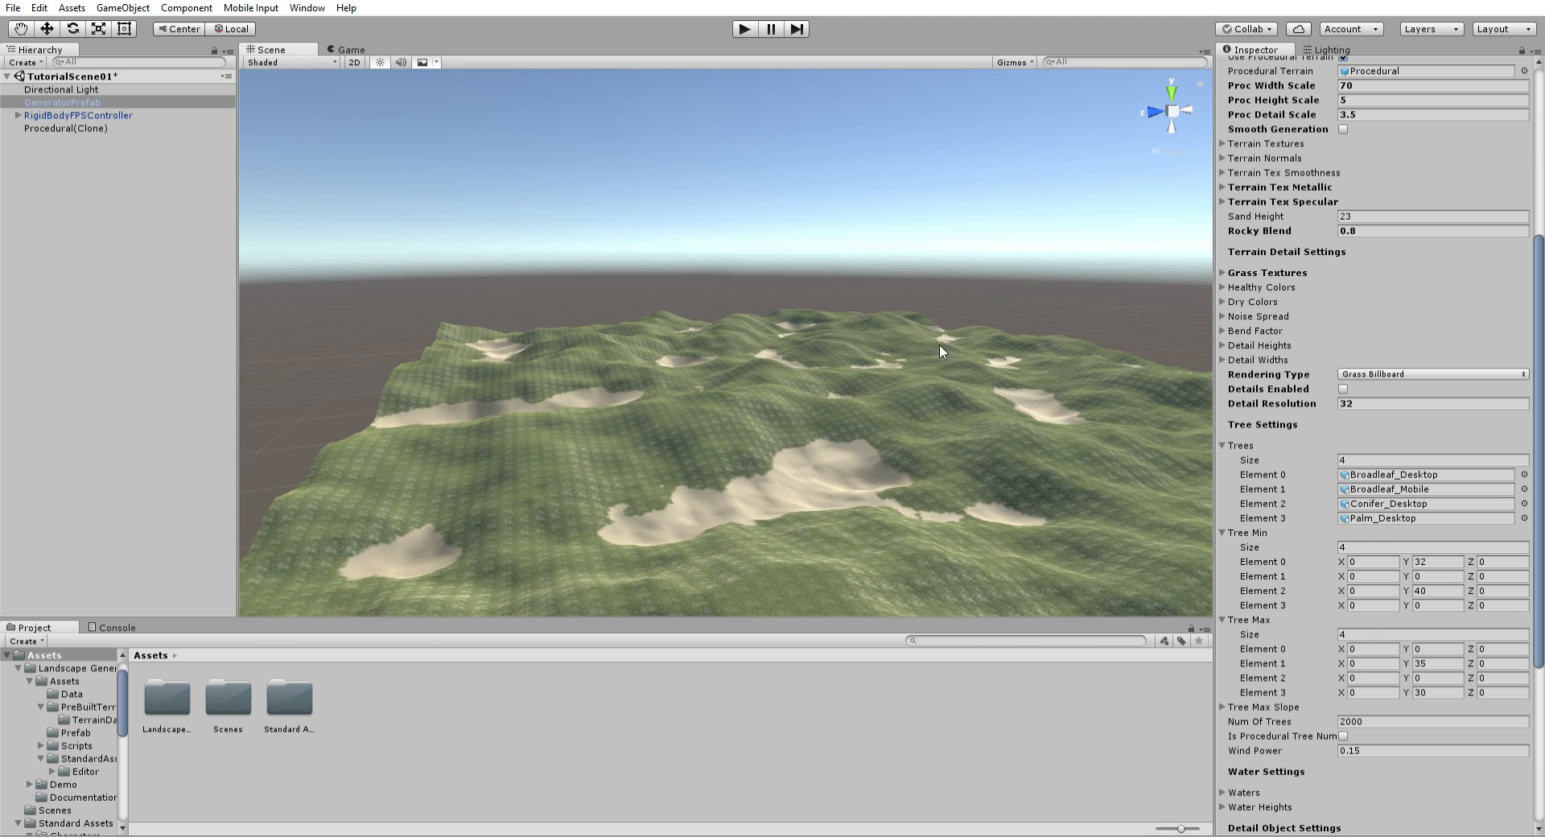
right_click_drag(934, 317, 873, 384)
key("s")
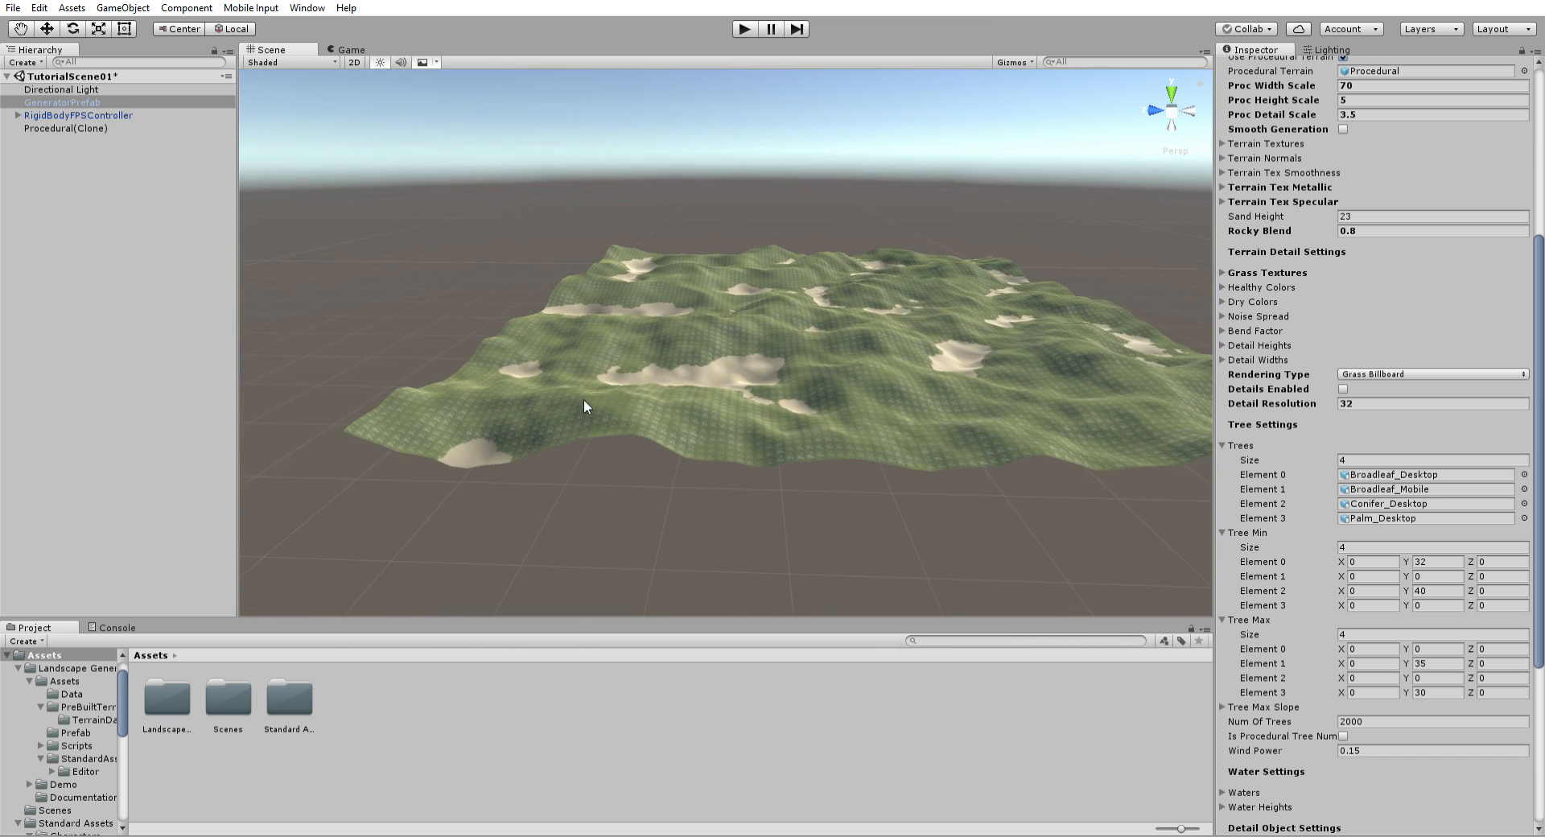
Step: Check the settings of the Procedural(Clone) terrain and reselect GeneratorPrefab
left_click(365, 435)
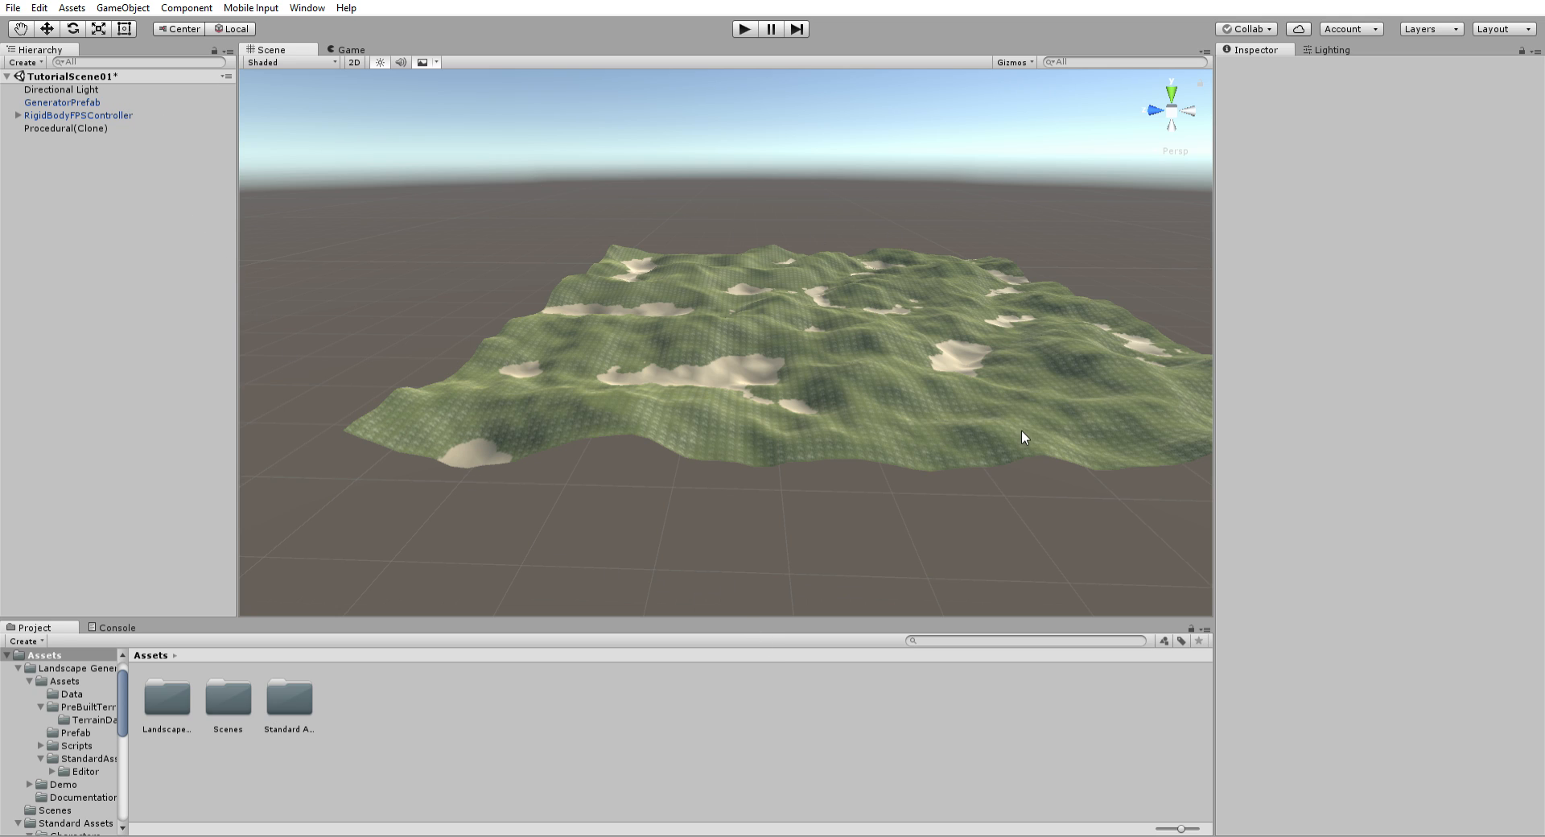
left_click(54, 128)
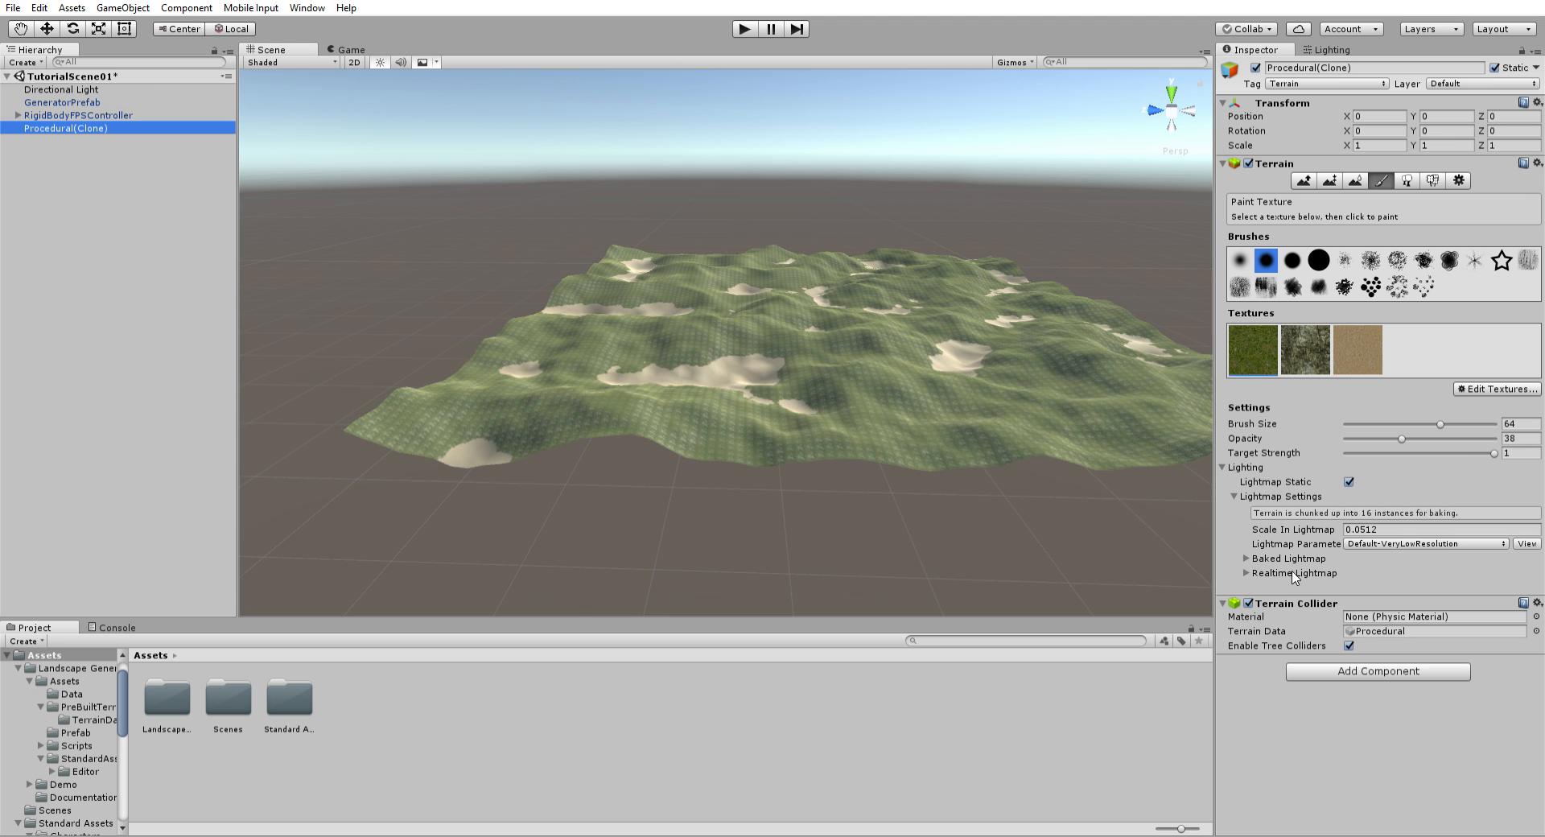
left_click(133, 102)
scroll(1283, 594, "down", 10)
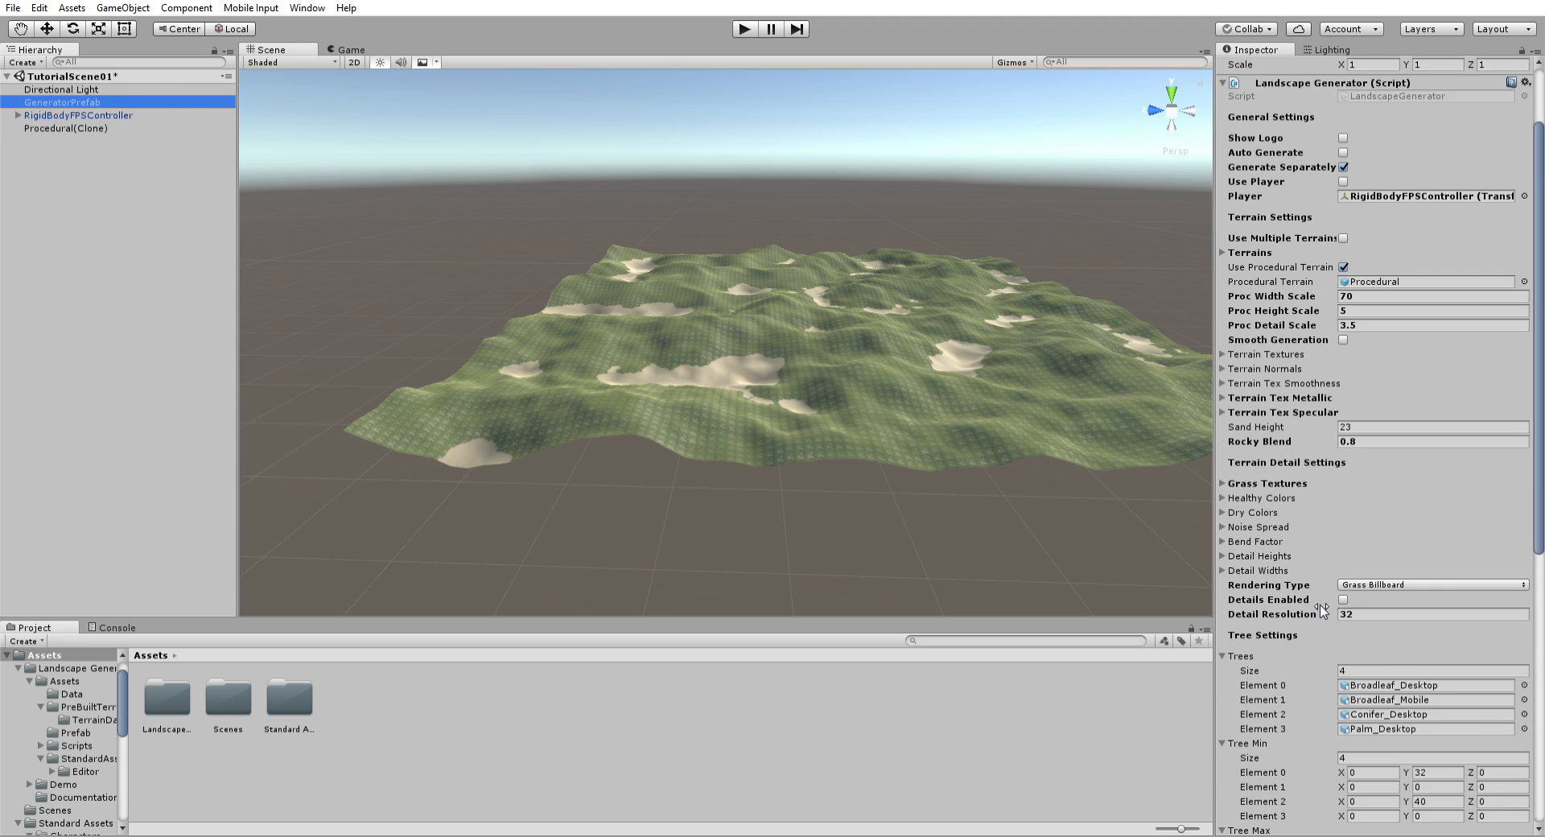
Step: Collapse the Trees, Tree Min and Tree Max lists and view the terrain's hills up close
left_click(1227, 559)
left_click(1229, 573)
left_click(1230, 588)
right_click_drag(950, 492, 995, 523)
key("w")
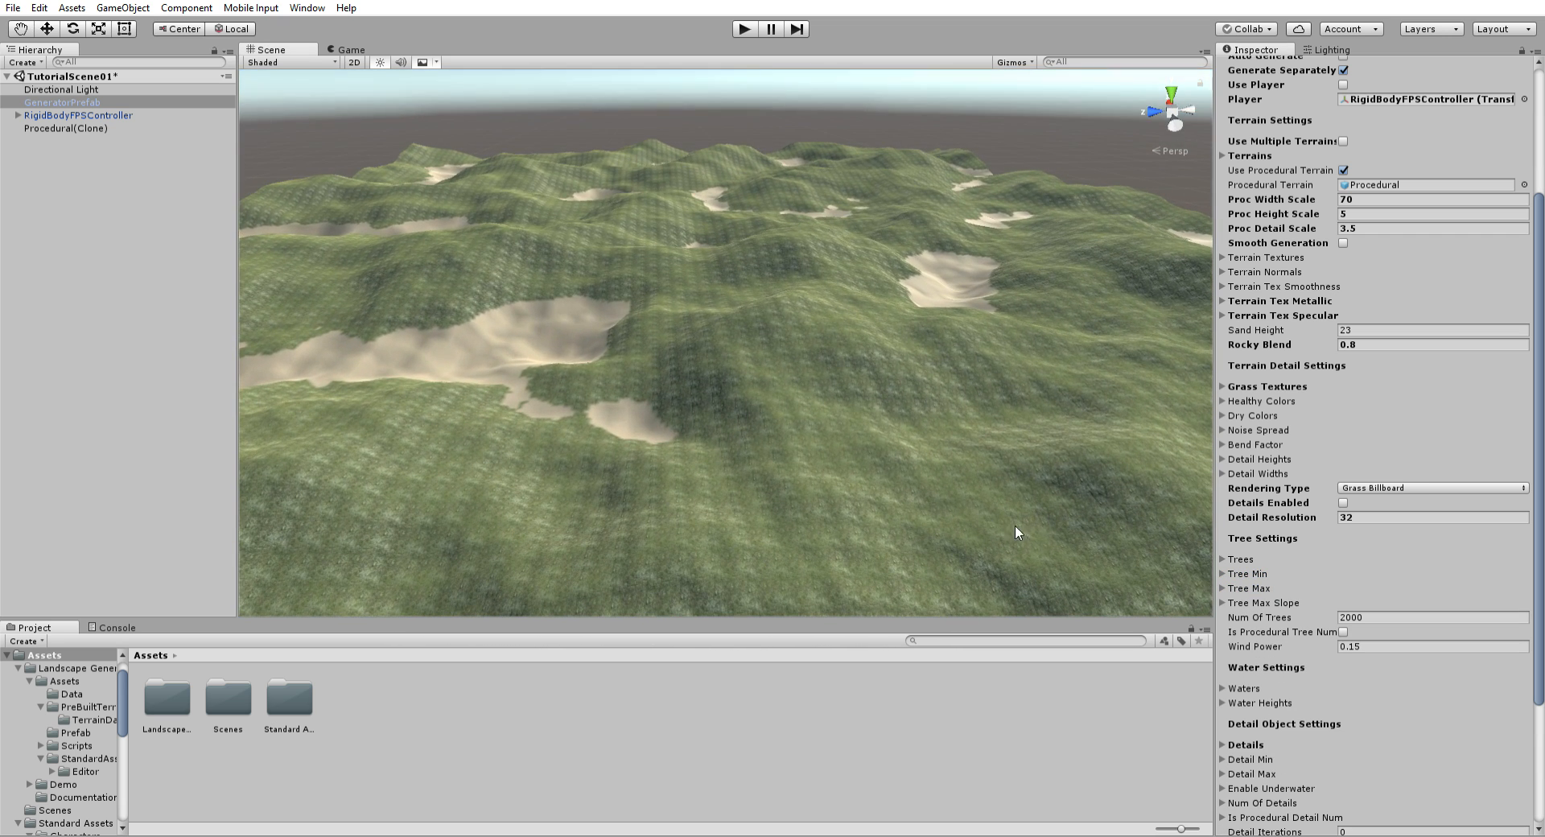
Step: Examine the Tree Max Slope list and compare its limits with the steepness of the terrain's slopes
left_click(1223, 601)
left_click(1222, 601)
right_click_drag(1055, 543, 804, 568)
left_click(1220, 598)
left_click(1222, 602)
left_click(1222, 602)
right_click_drag(1015, 495, 1085, 494)
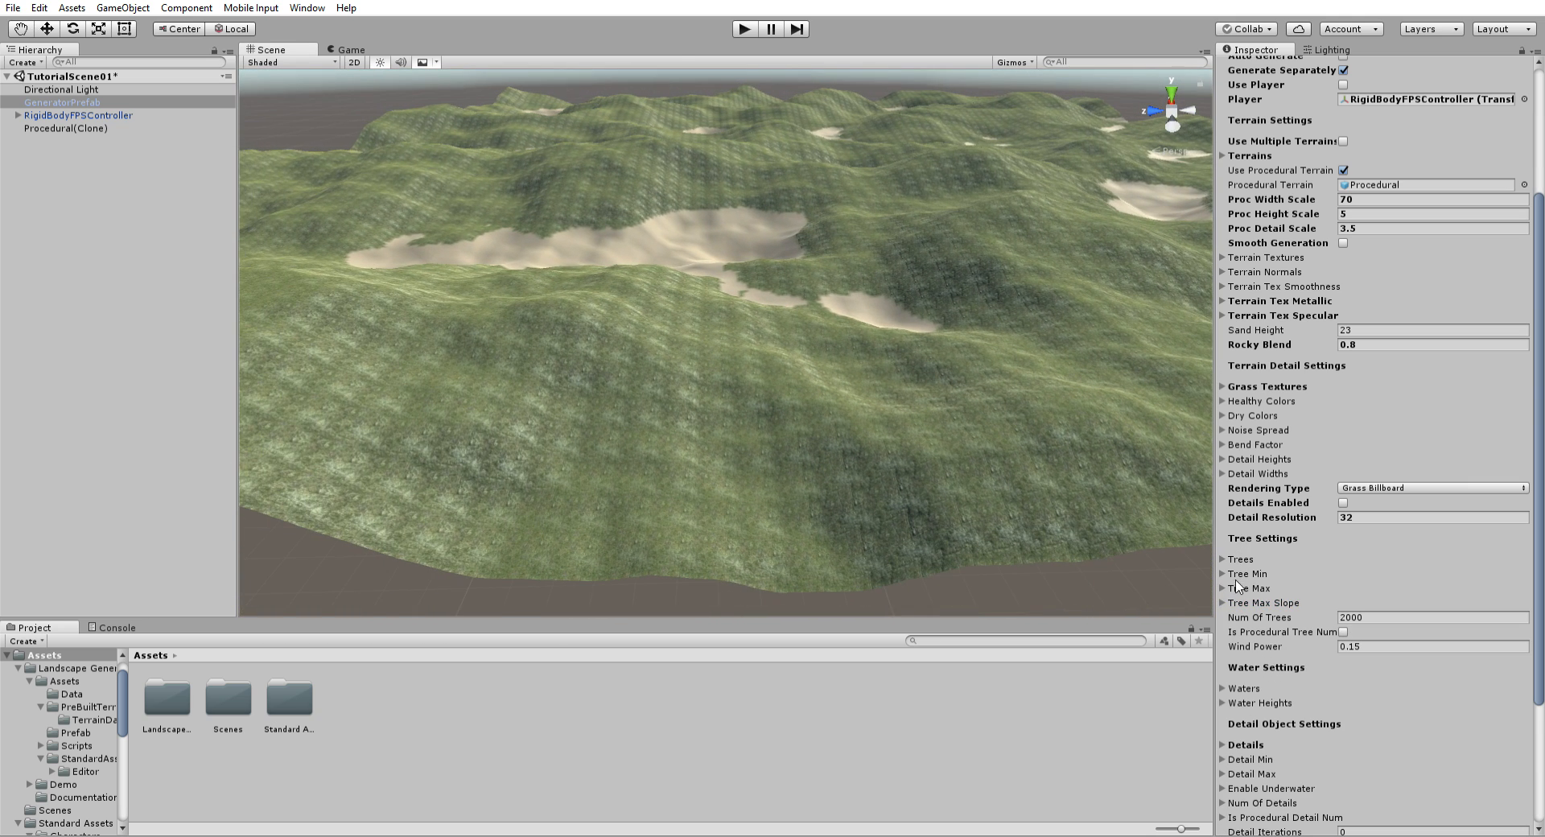
left_click(1222, 602)
left_click(1222, 602)
right_click_drag(1030, 544, 1031, 505)
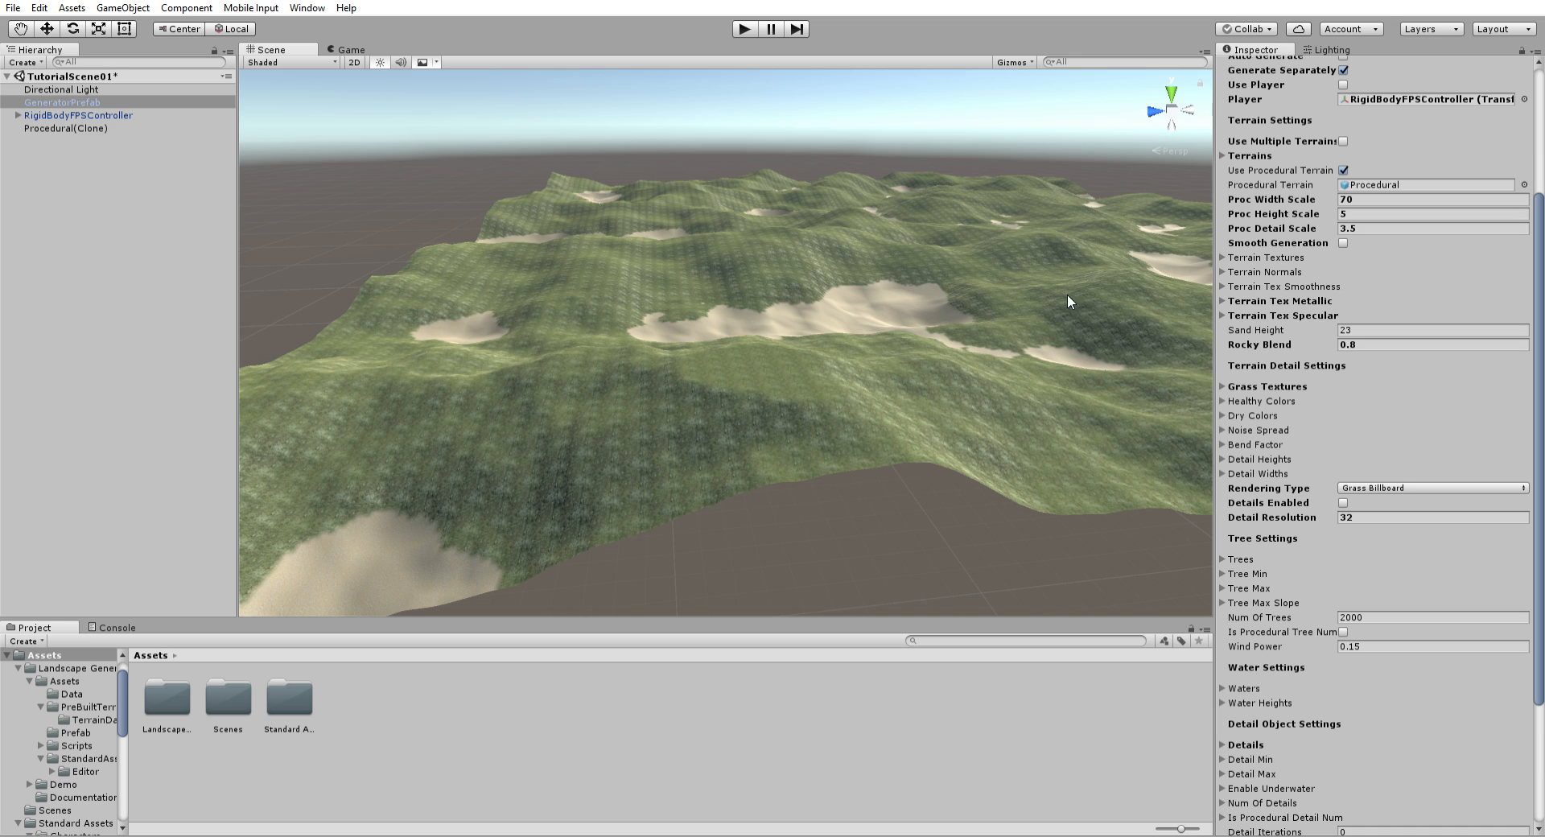
Step: Check the Paint Details and Place Trees entries of the Procedural(Clone) terrain, and reselect GeneratorPrefab
left_click(115, 128)
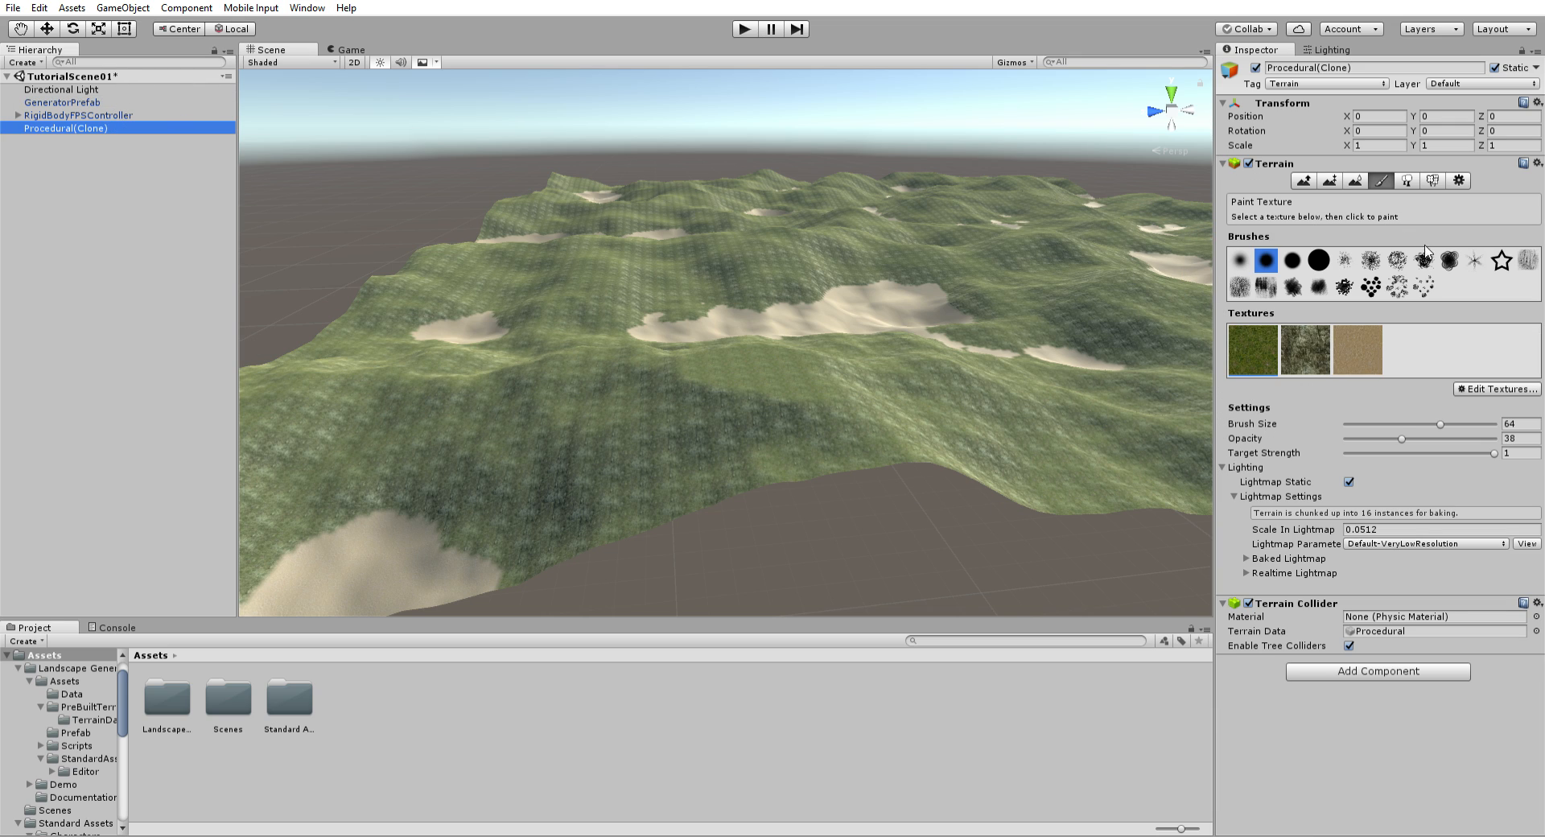
left_click(1431, 169)
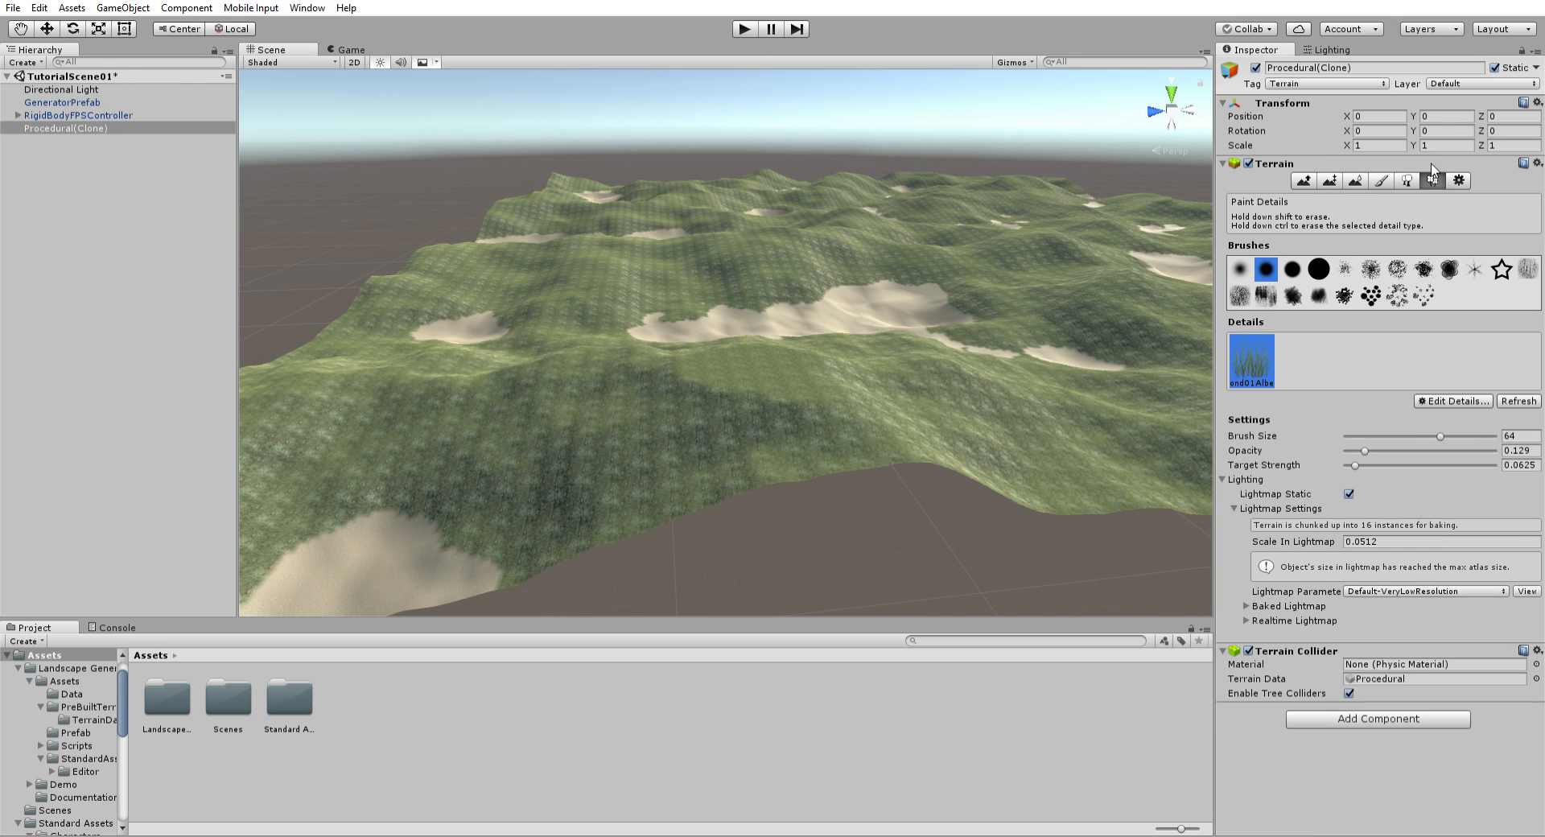
left_click(1408, 169)
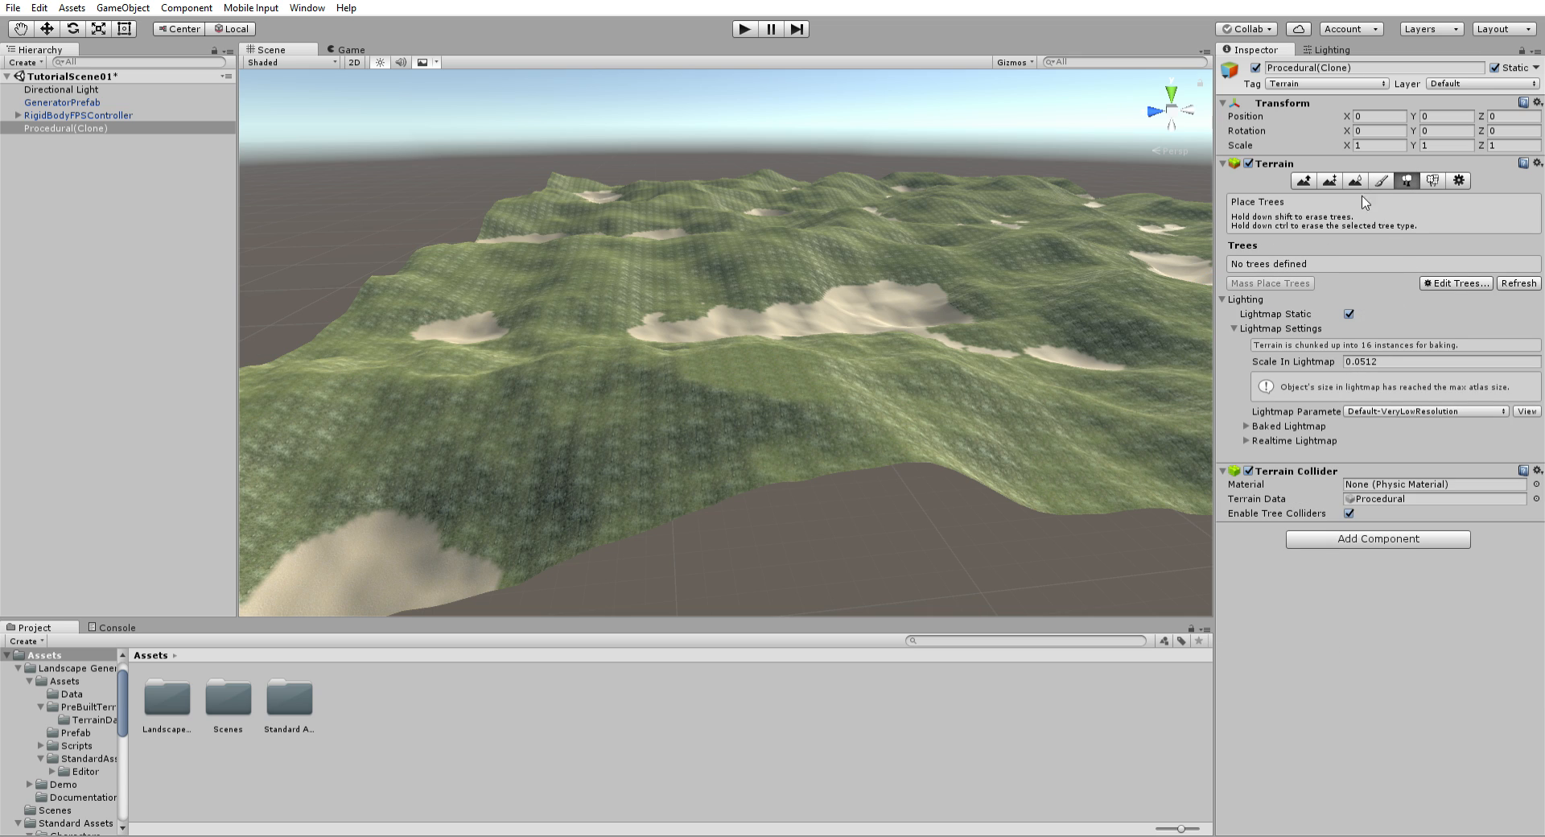
left_click(73, 101)
Step: Review GeneratorPrefab's Num Of Trees, Is Procedural Tree Num and Wind Power settings alongside the terrain
right_click_drag(555, 242, 619, 252)
right_click_drag(704, 279, 797, 363)
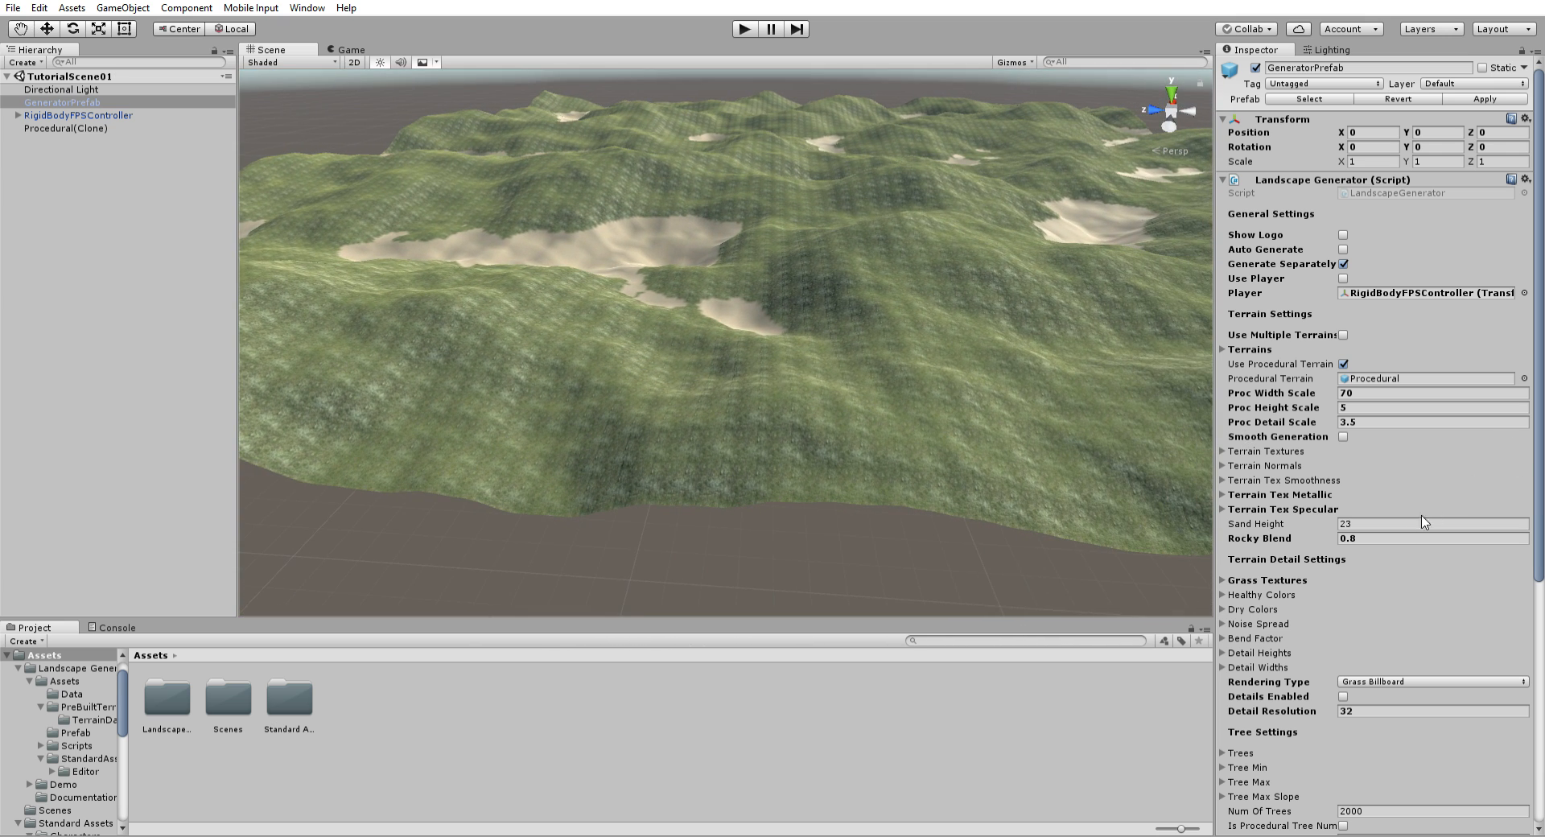
scroll(1367, 563, "down", 3)
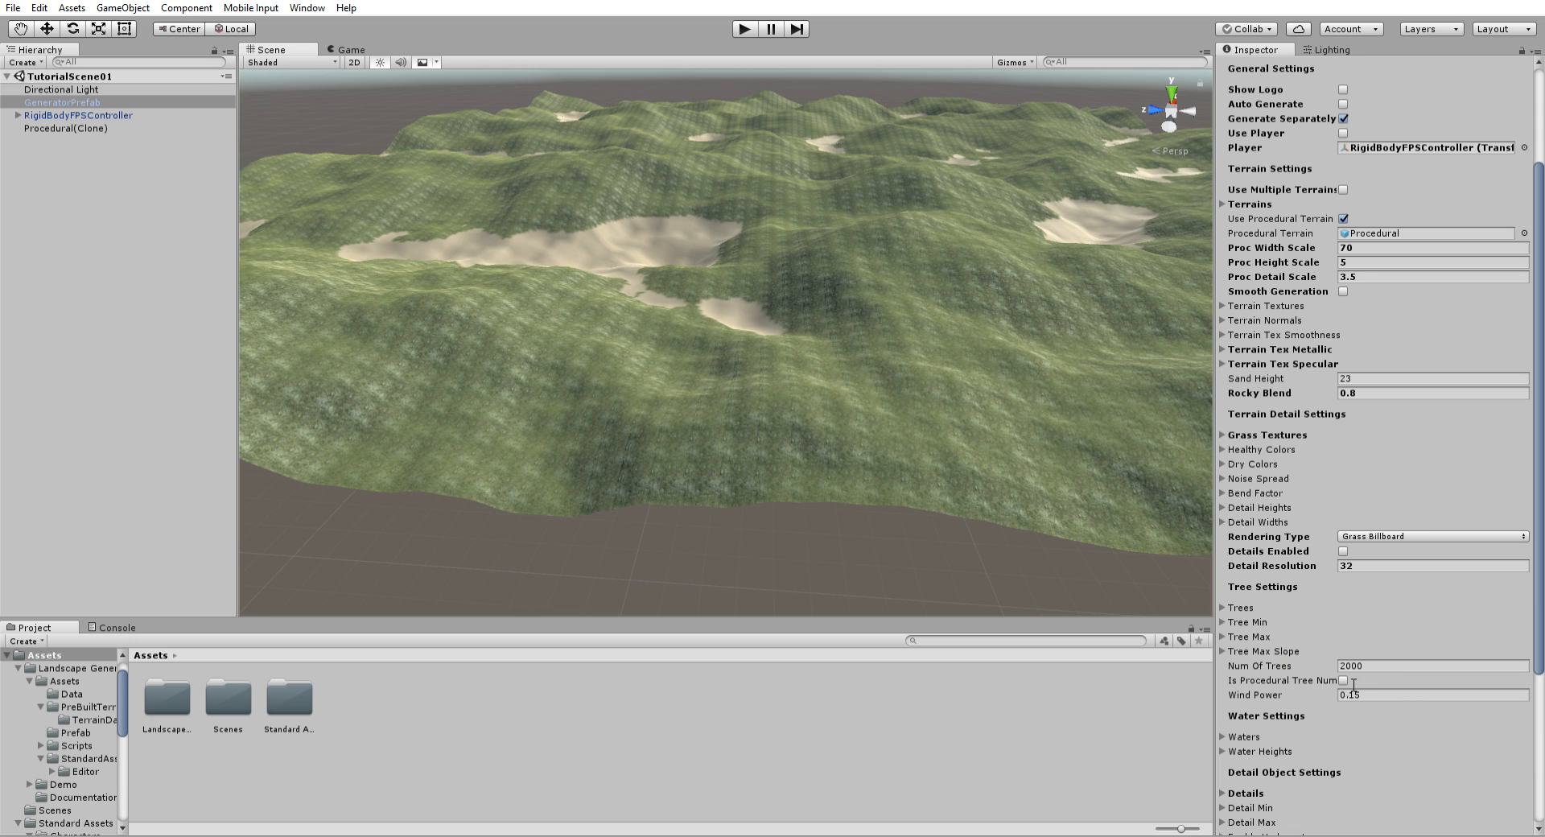
right_click_drag(1017, 455, 933, 410)
key("d")
scroll(1344, 683, "down", 5)
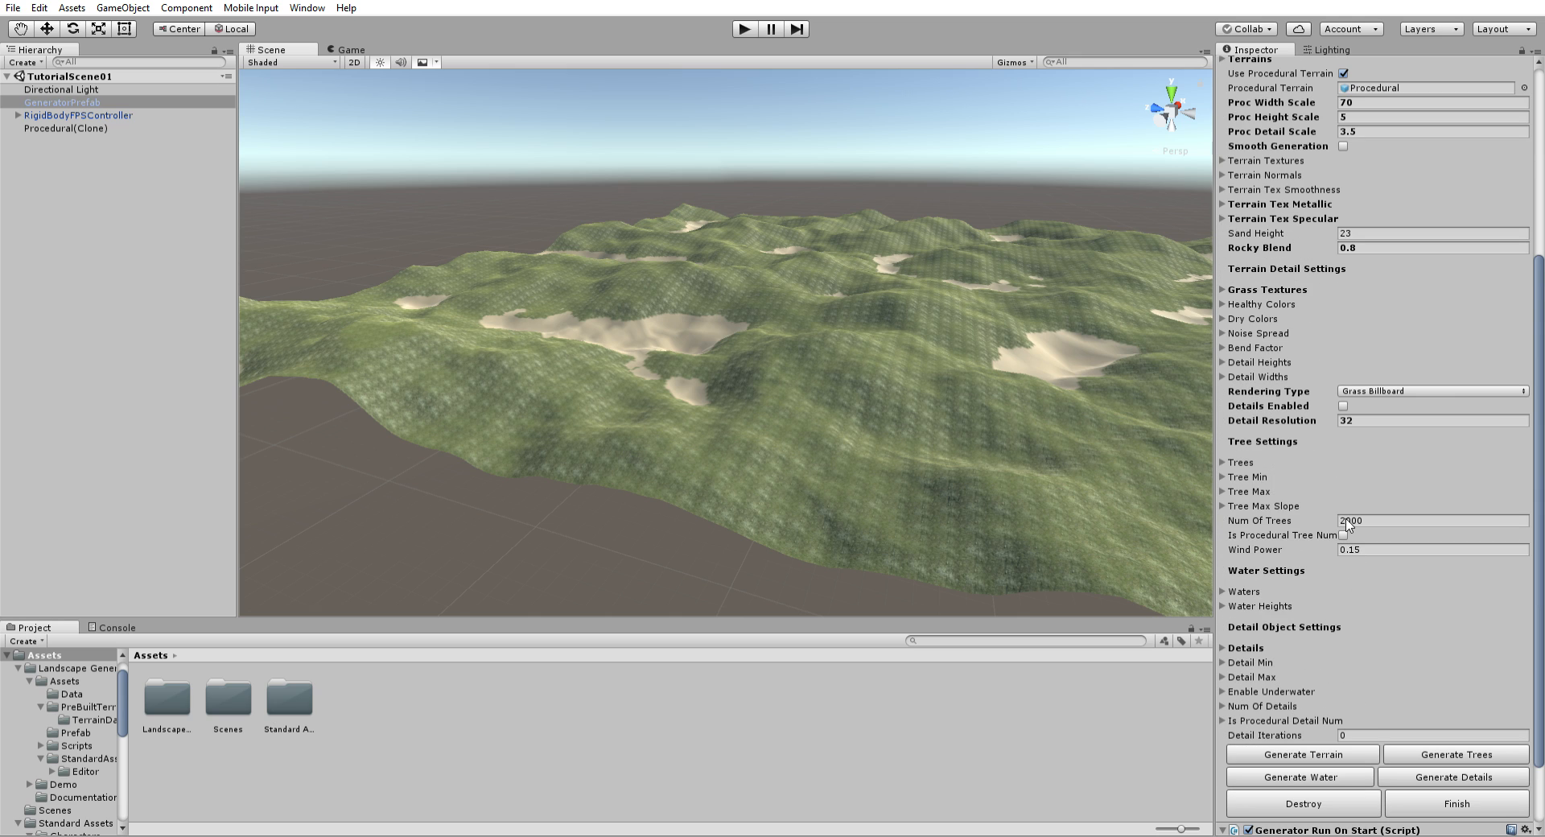
scroll(1327, 594, "up", 8)
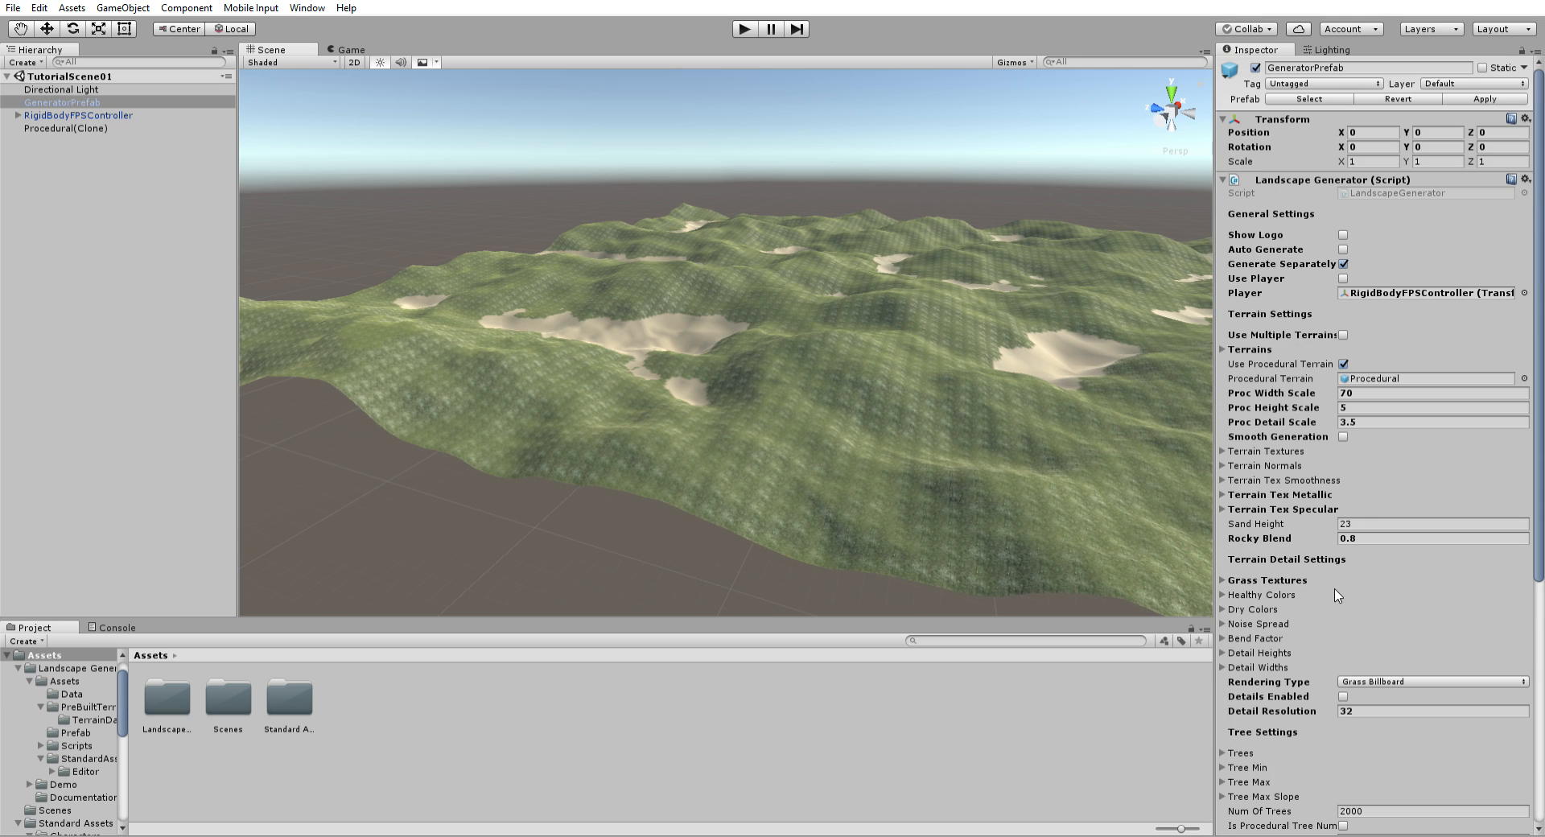
right_click_drag(1050, 563, 1124, 524)
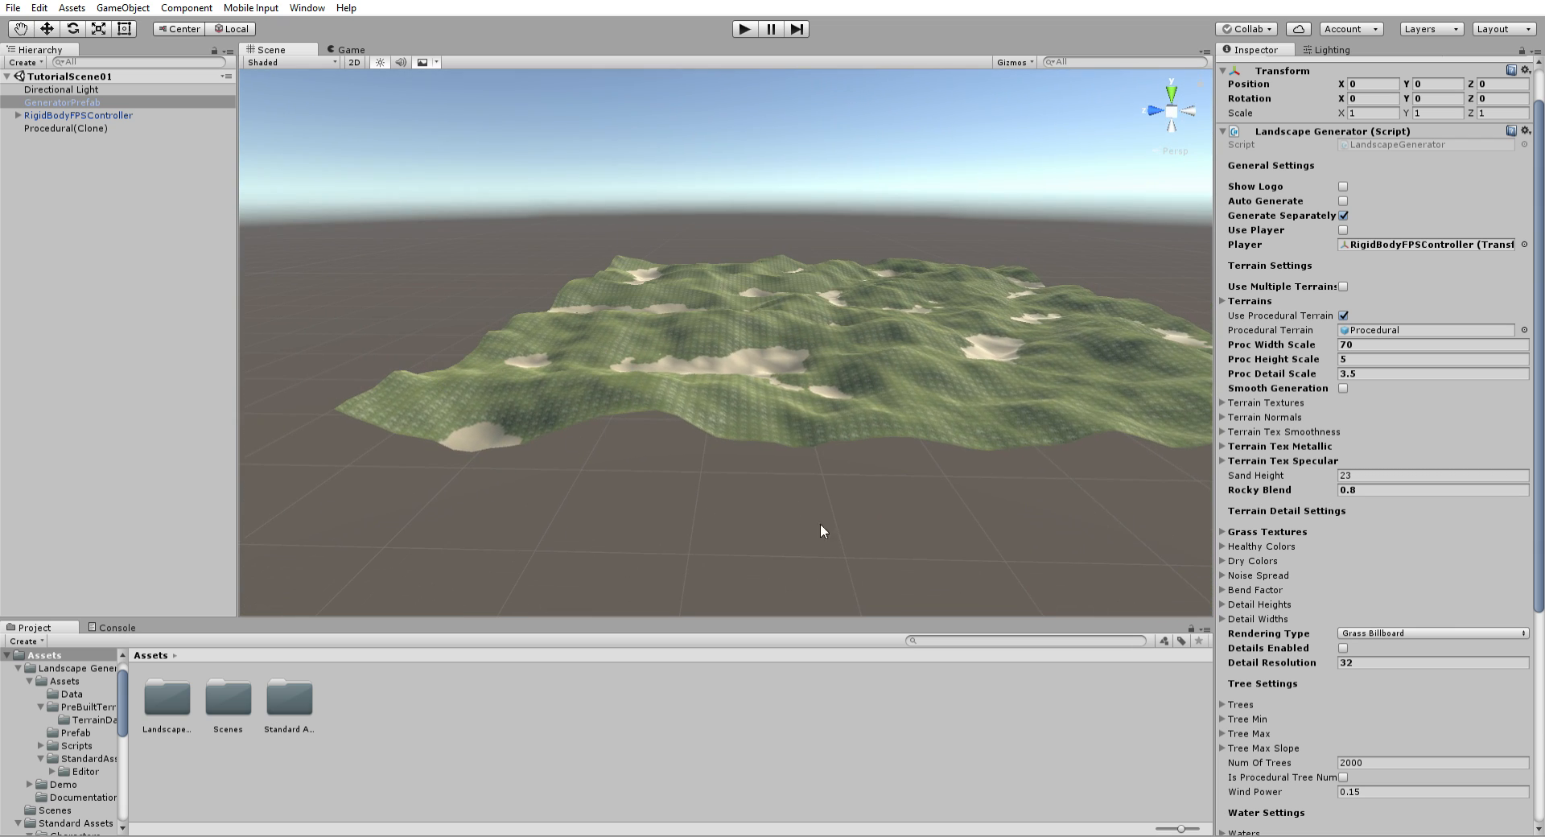
scroll(1422, 702, "down", 5)
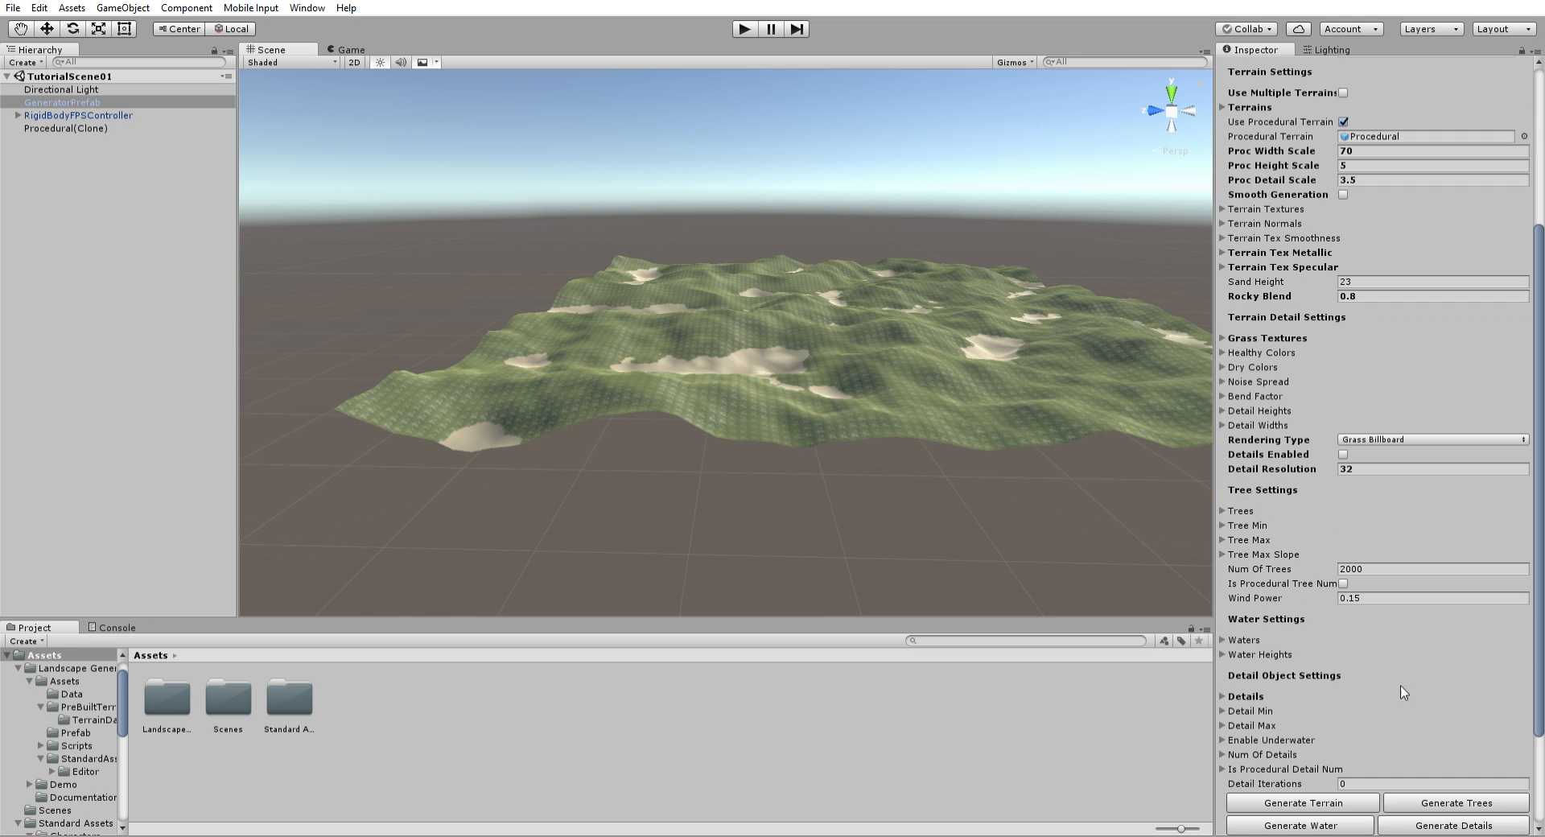
Step: Enable Is Procedural Tree Num, generate the trees and view them across the terrain
left_click(1343, 583)
scroll(1351, 764, "down", 5)
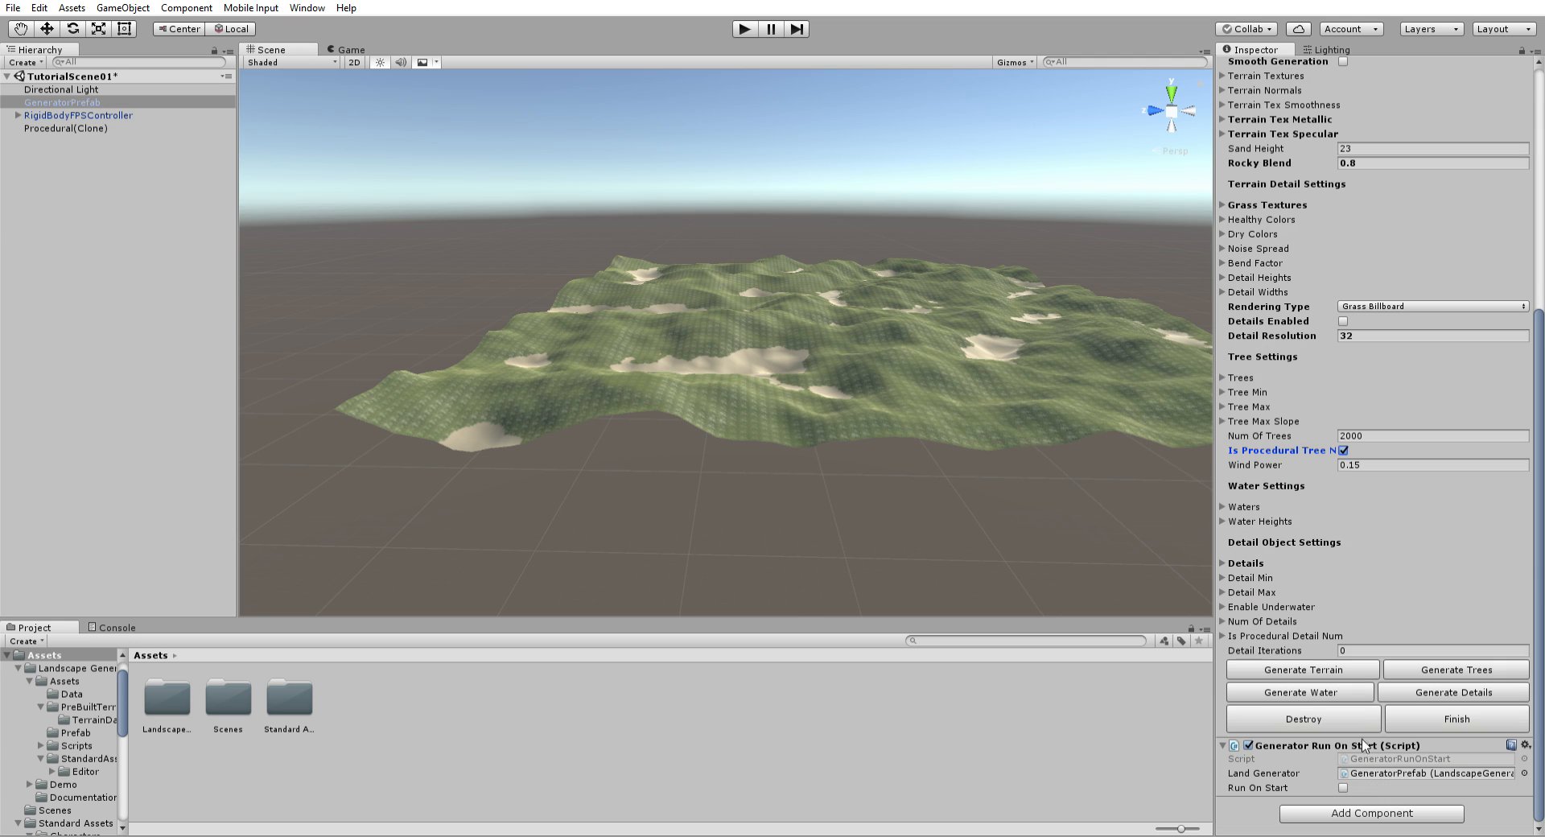
left_click(1457, 668)
key("w")
right_click_drag(954, 501, 965, 515)
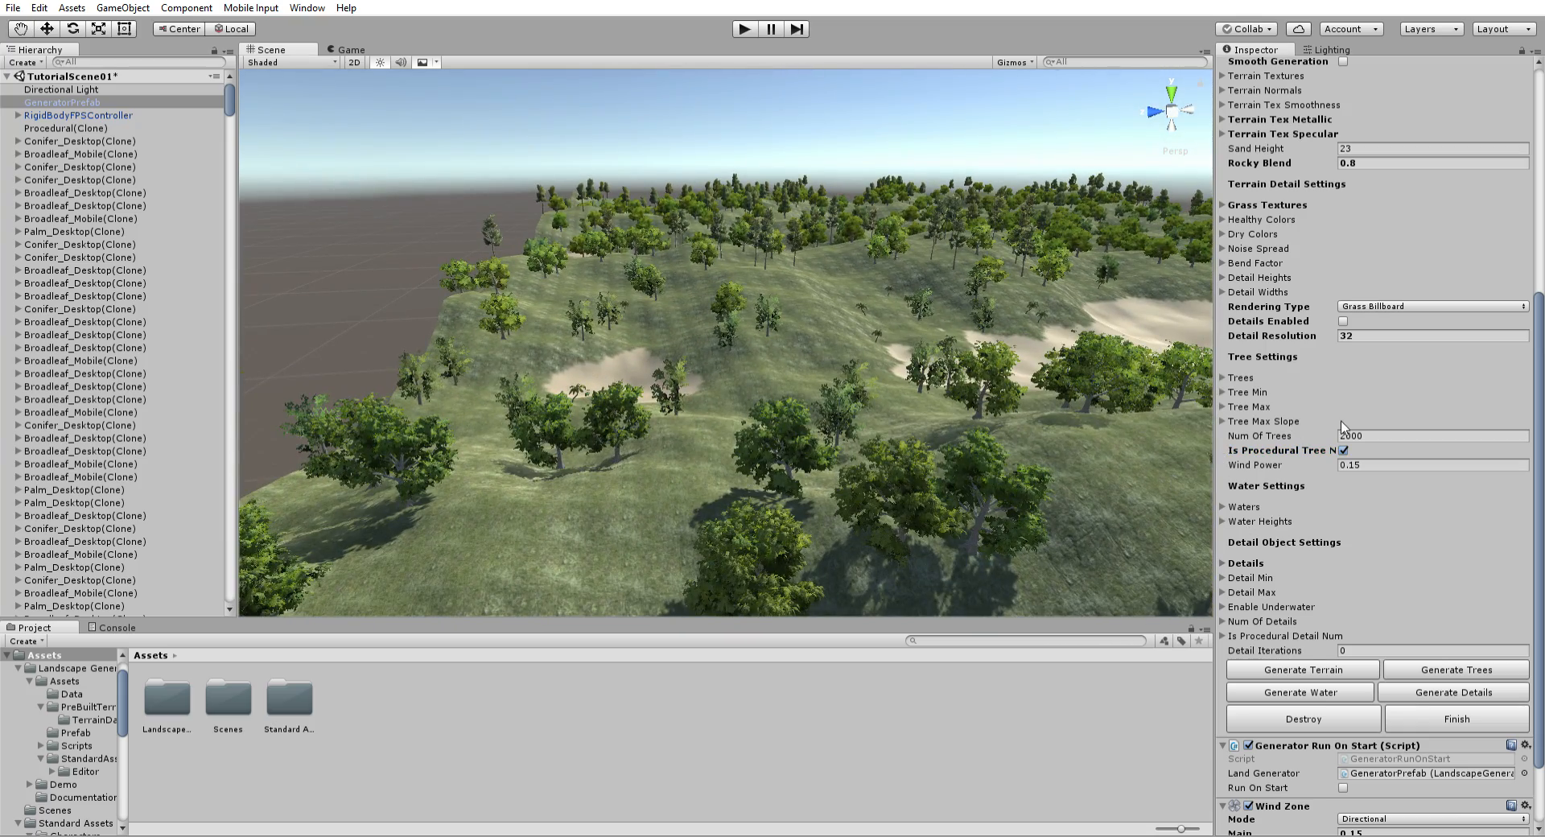
key("w")
right_click_drag(1009, 462, 1172, 471)
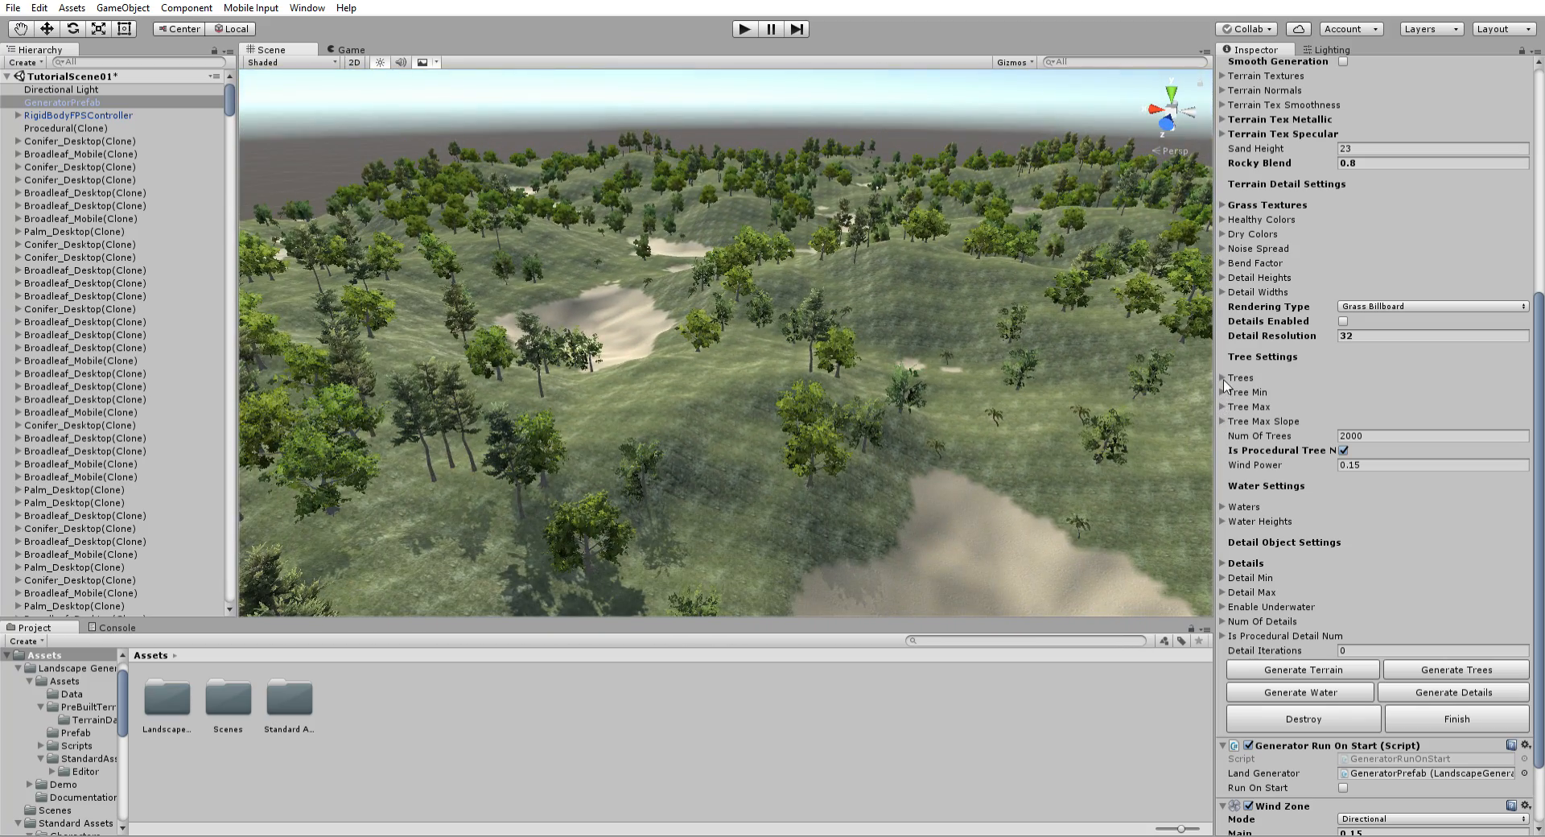
Step: Compare the Tree Min and Tree Max bounds of each entry in the Trees list with where the trees stand on the hills
left_click(1223, 389)
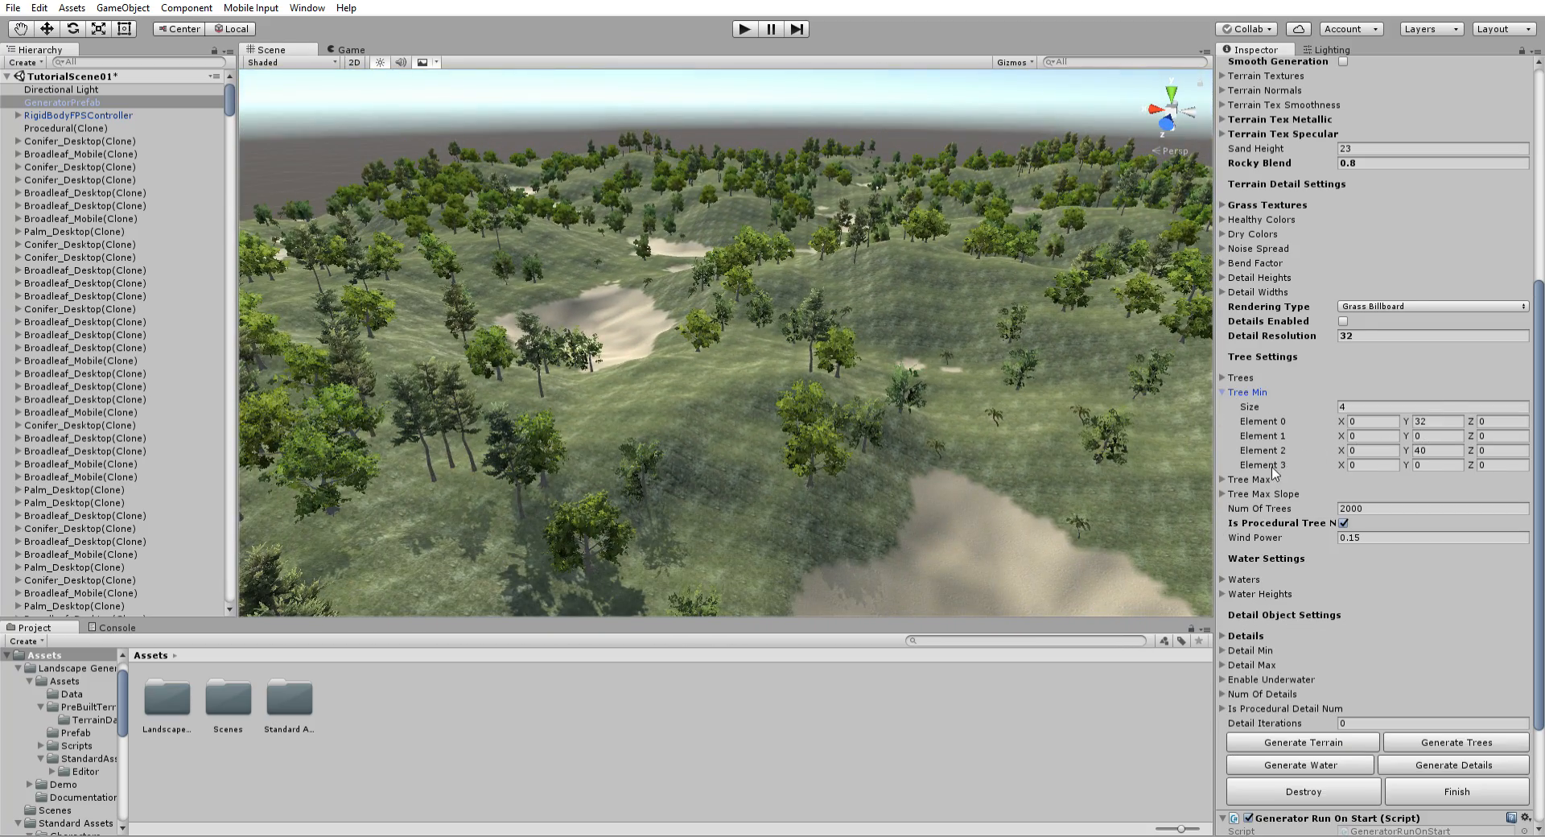
left_click(1223, 478)
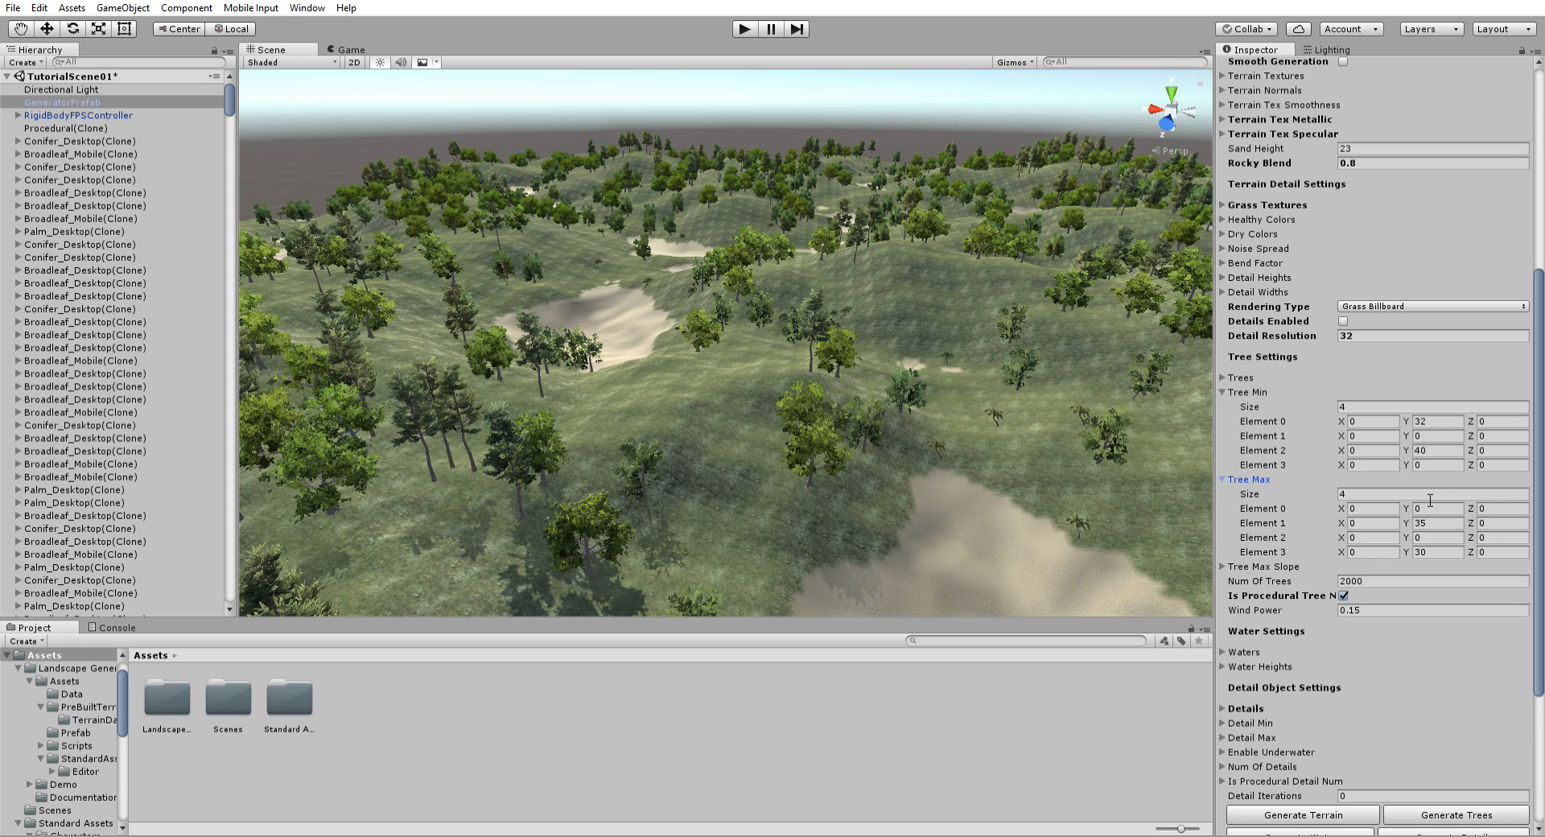
left_click(1223, 377)
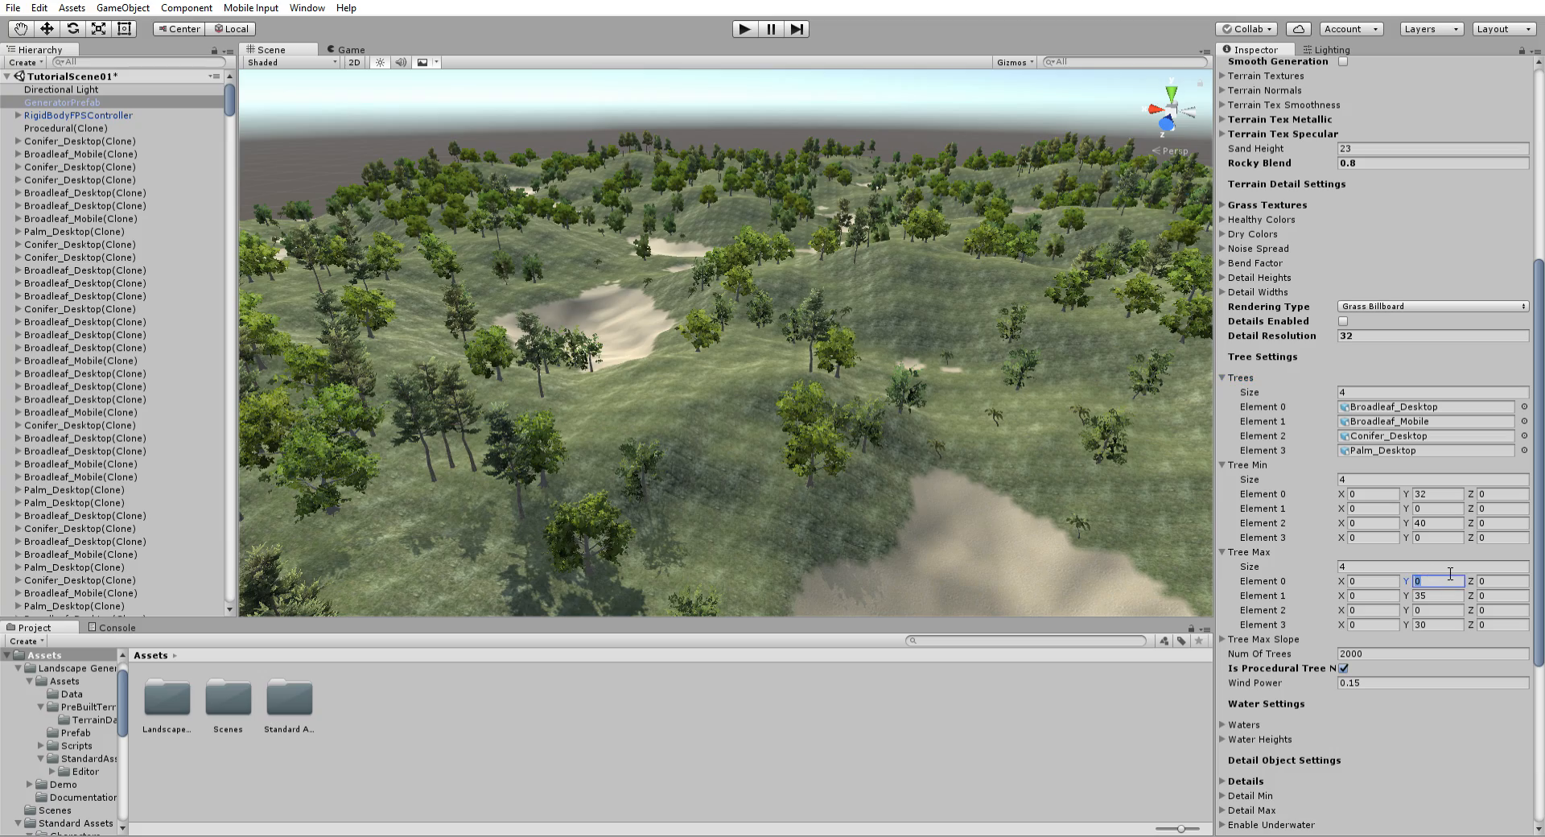
right_click_drag(938, 400, 1002, 373)
key("w")
right_click_drag(867, 444, 899, 355)
key("w")
key("w")
right_click_drag(1054, 428, 1264, 494)
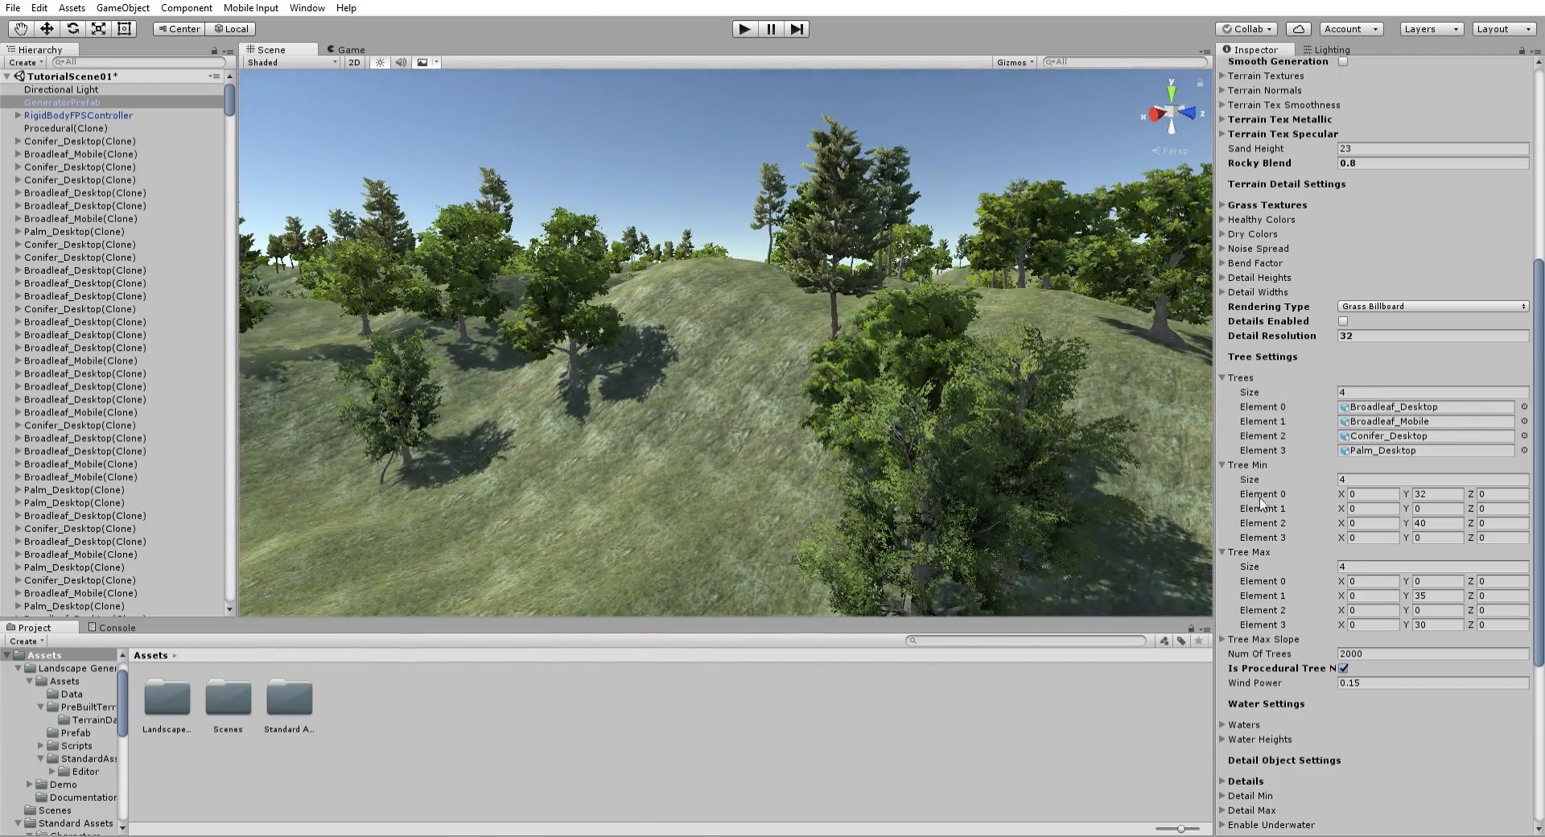
Step: Collapse the Trees, Tree Min and Tree Max lists and examine the tree types on the hilltops and in the valleys
left_click(1223, 551)
left_click(1222, 464)
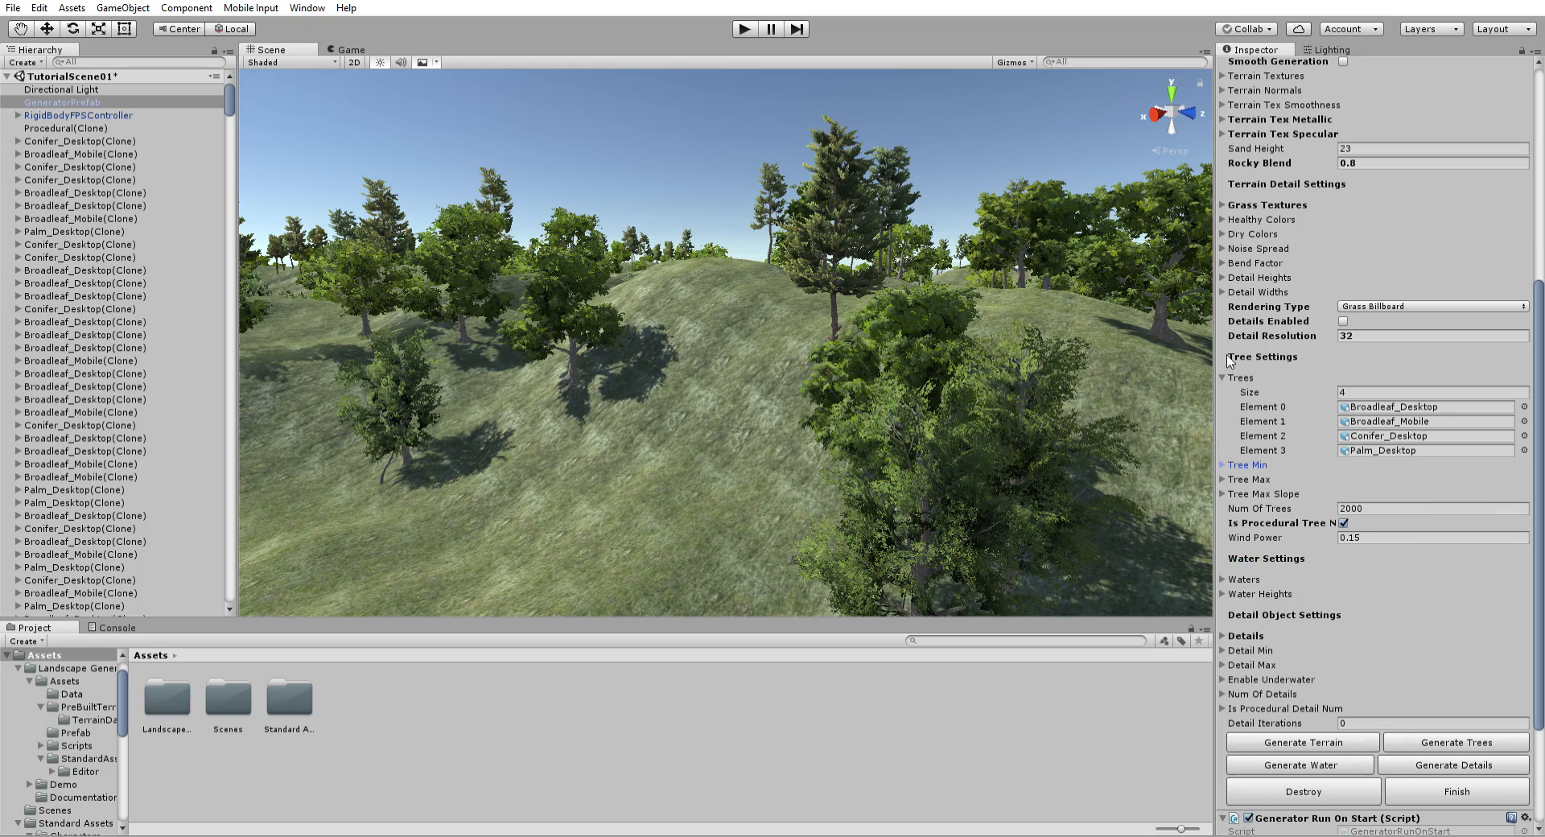
left_click(1222, 377)
right_click_drag(926, 425, 647, 412)
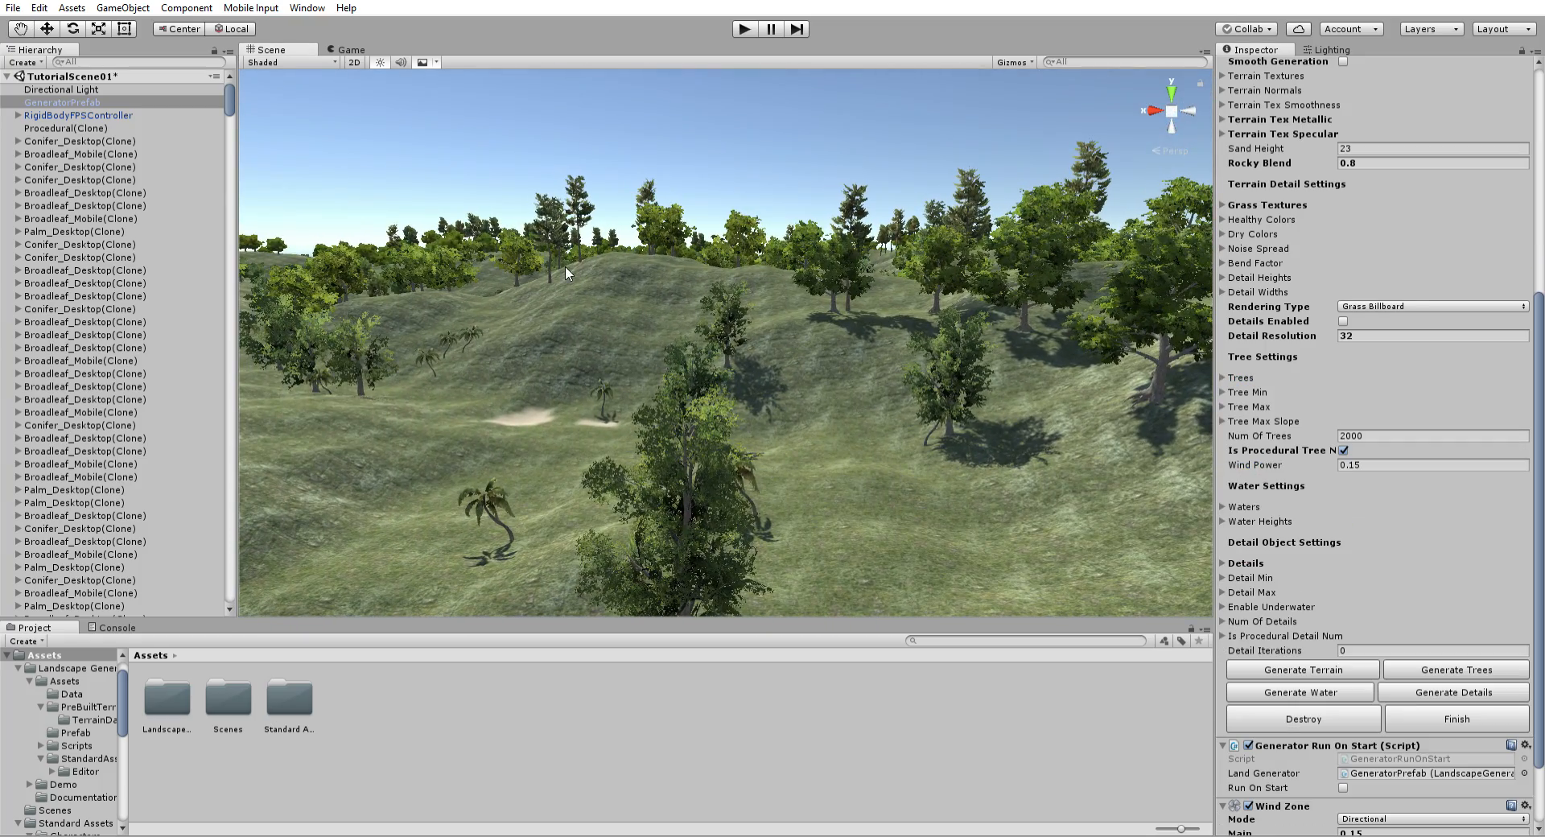
right_click_drag(616, 247, 947, 441)
right_click_drag(626, 436, 1036, 370)
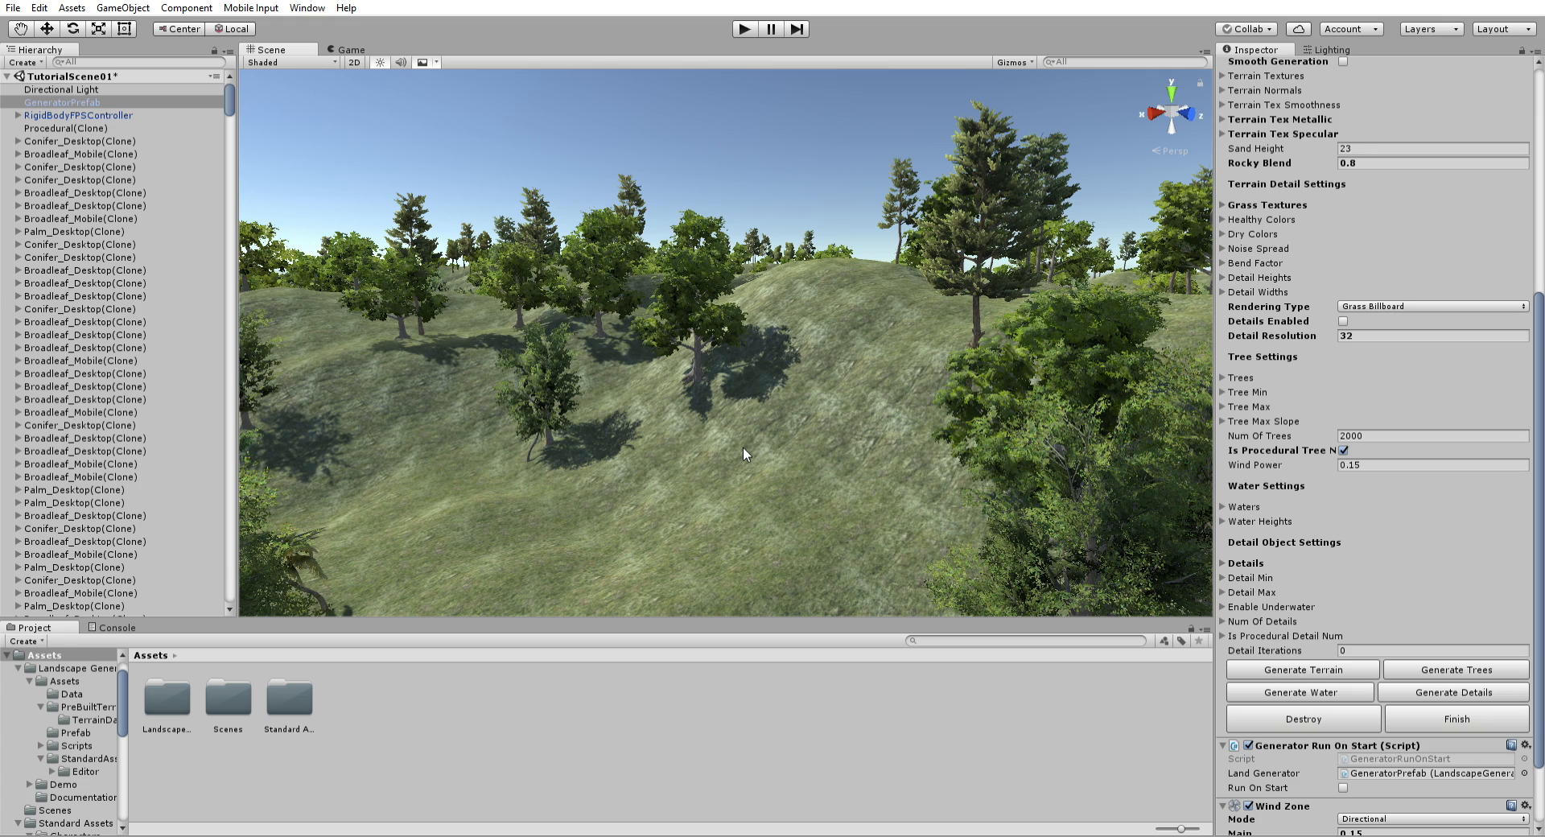
right_click_drag(745, 444, 365, 383)
Step: Browse the generated tree clones in the Hierarchy and view the valley's palms and broadleaf trees
scroll(159, 316, "down", 3)
scroll(158, 316, "down", 20)
scroll(158, 316, "down", 5)
scroll(173, 290, "down", 15)
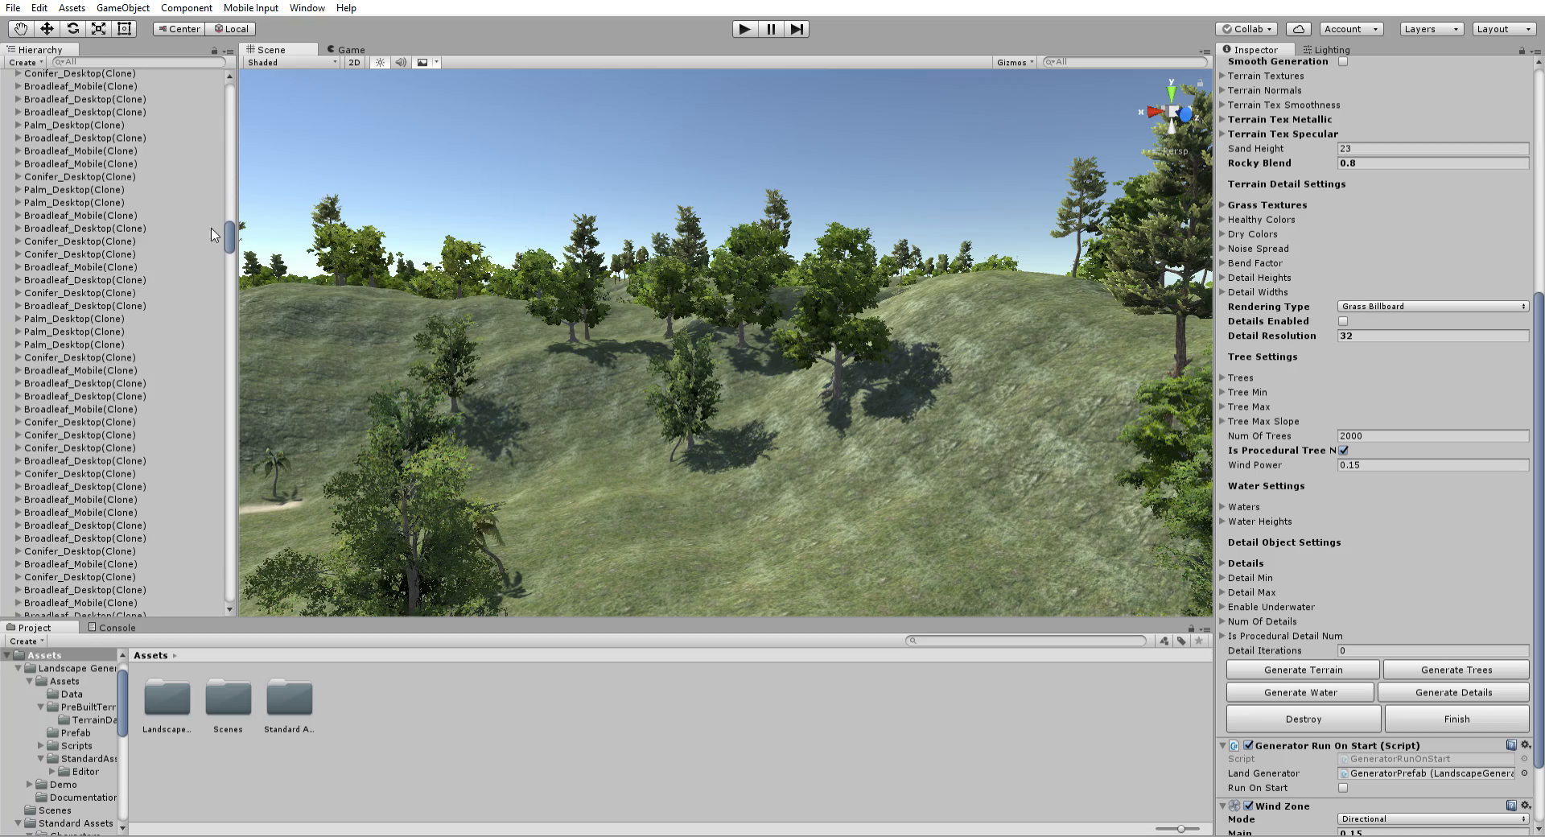
left_click_drag(228, 221, 233, 80)
right_click_drag(467, 386, 465, 391)
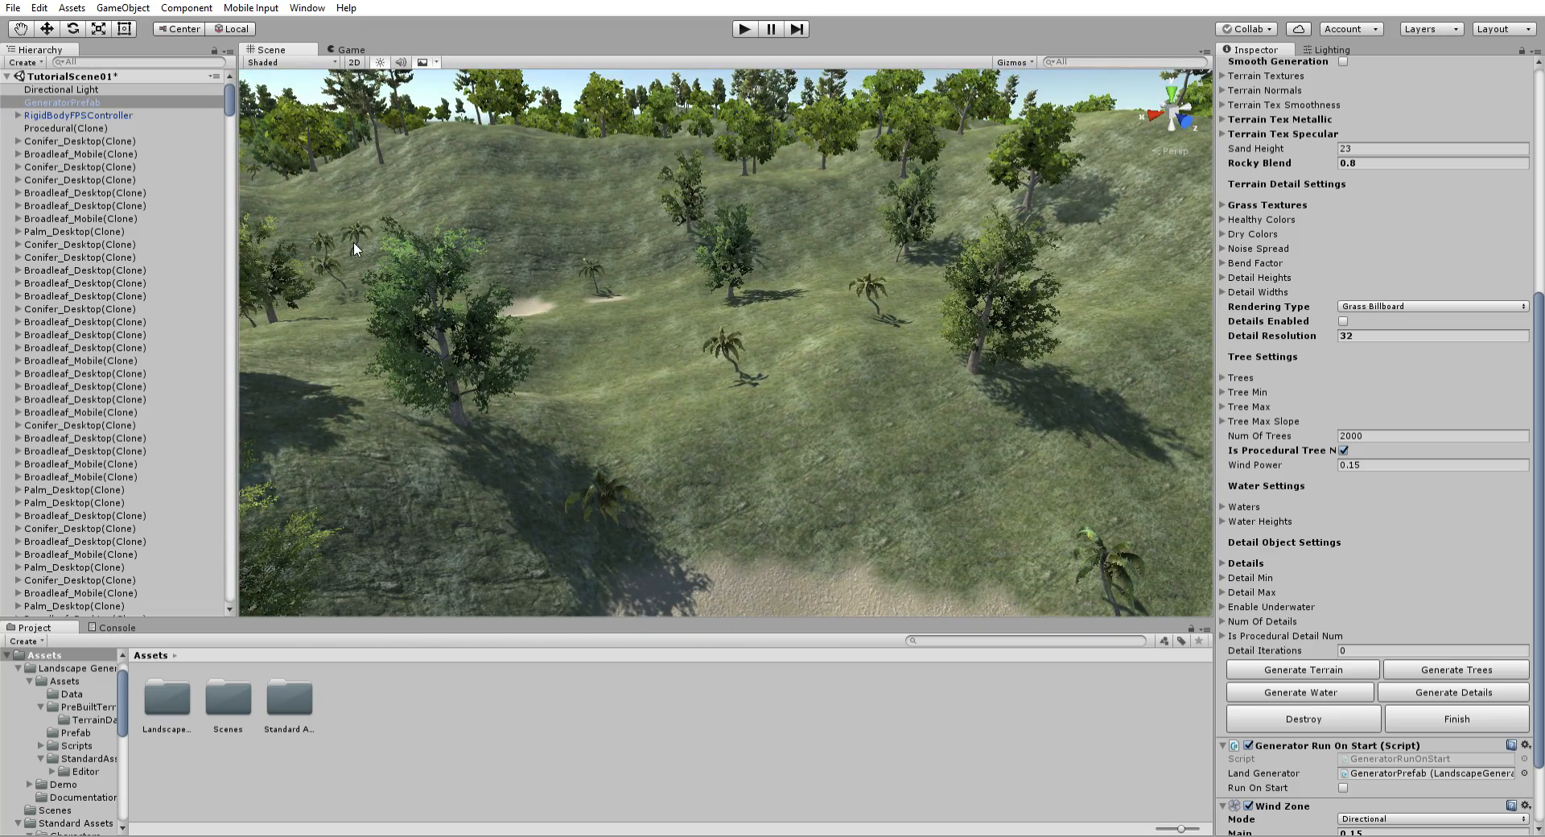
Step: Focus on the first Conifer_Desktop(Clone), try moving it in the scene, and undo the move
double_click(137, 141)
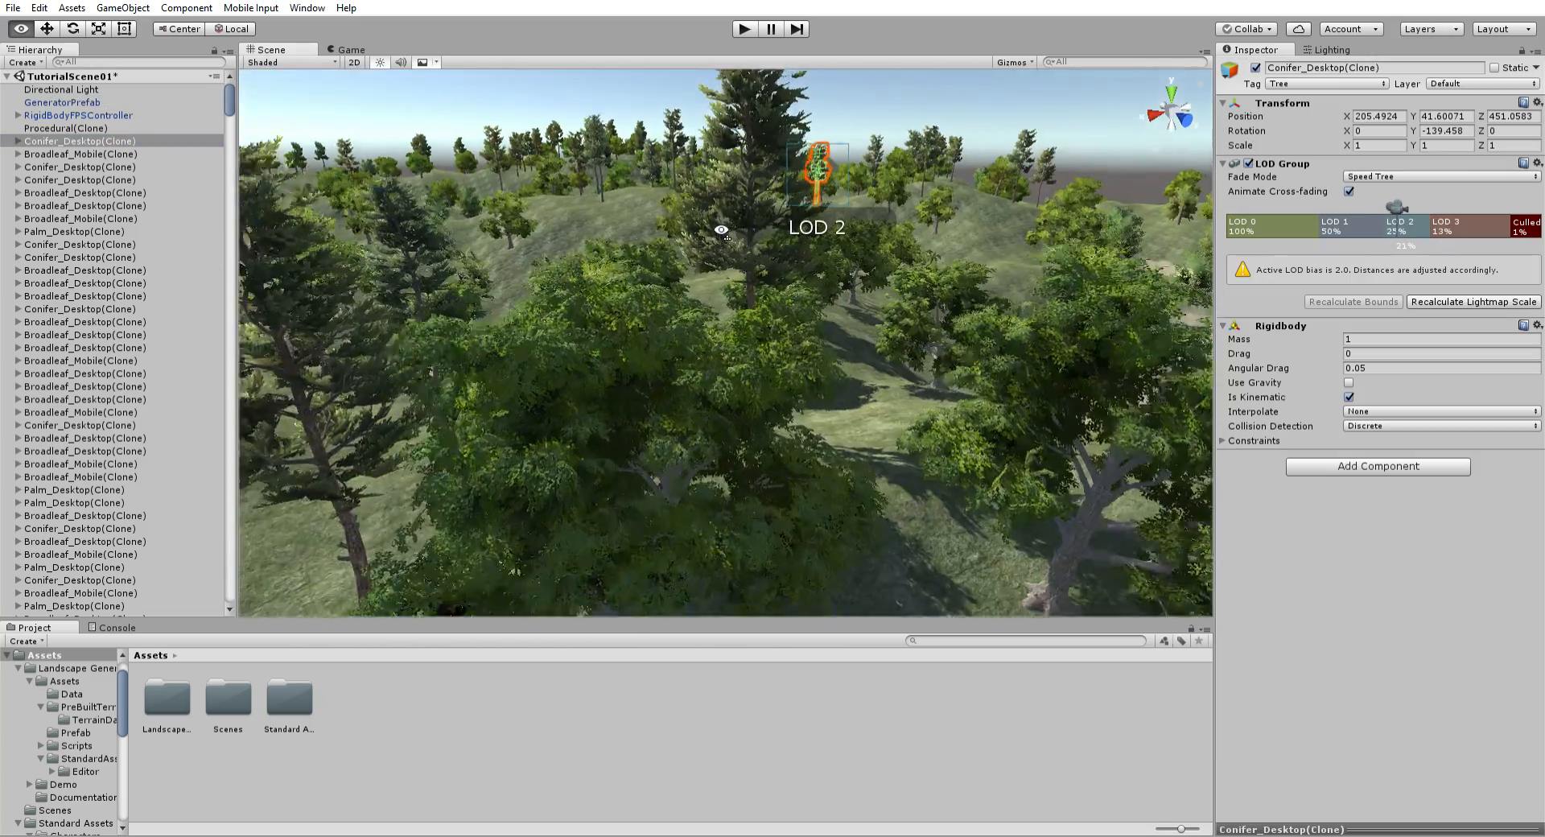
mouse_move(756, 197)
right_mouse_down()
mouse_move(766, 137)
mouse_move(753, 227)
mouse_move(785, 338)
right_mouse_up()
key("e")
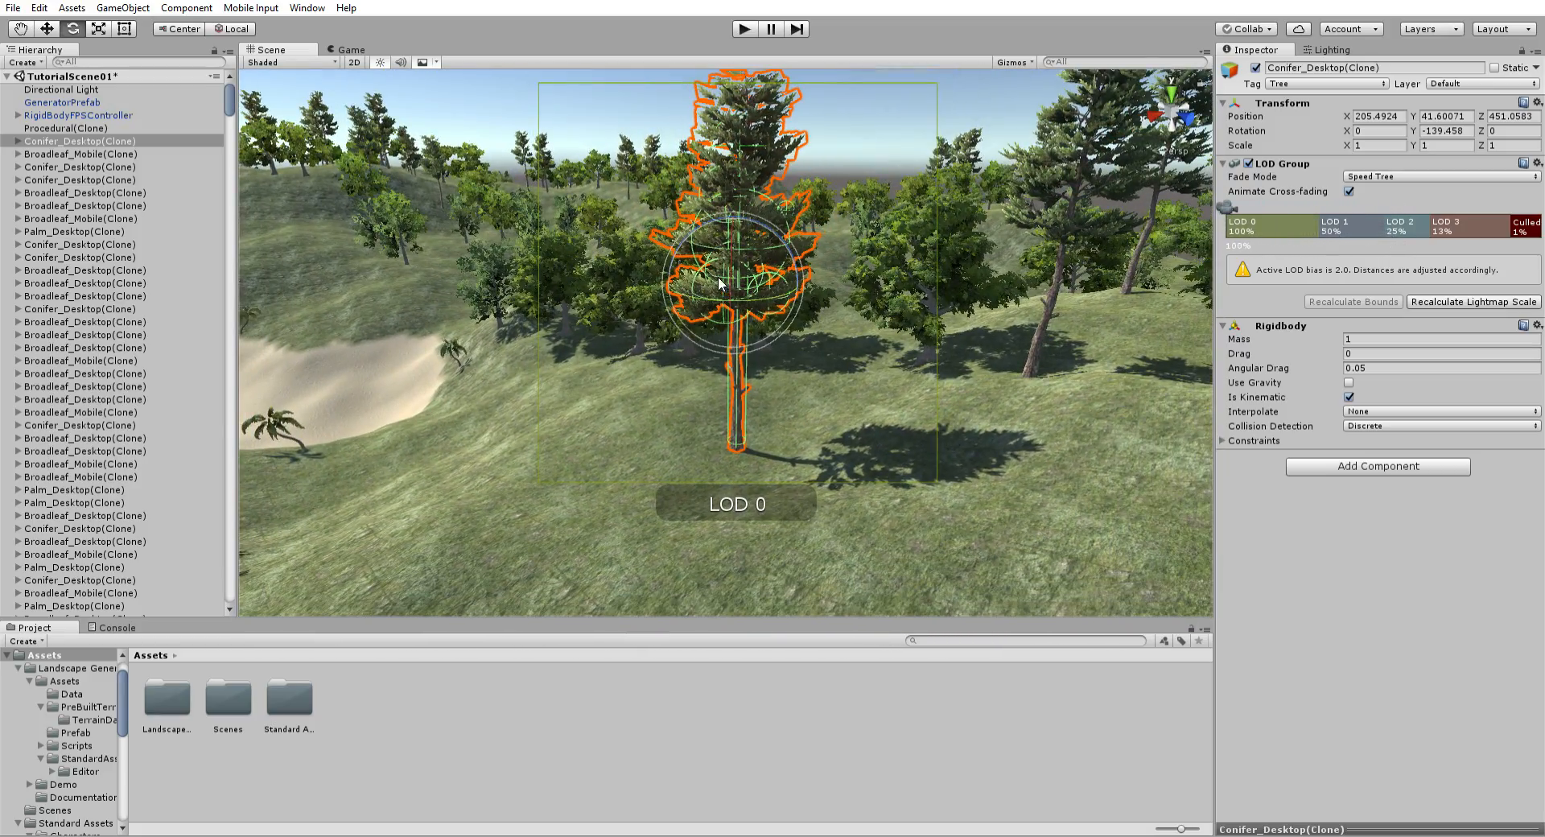
left_click_drag(729, 262, 714, 704)
right_click_drag(828, 338, 1031, 392)
key("ctrl+z")
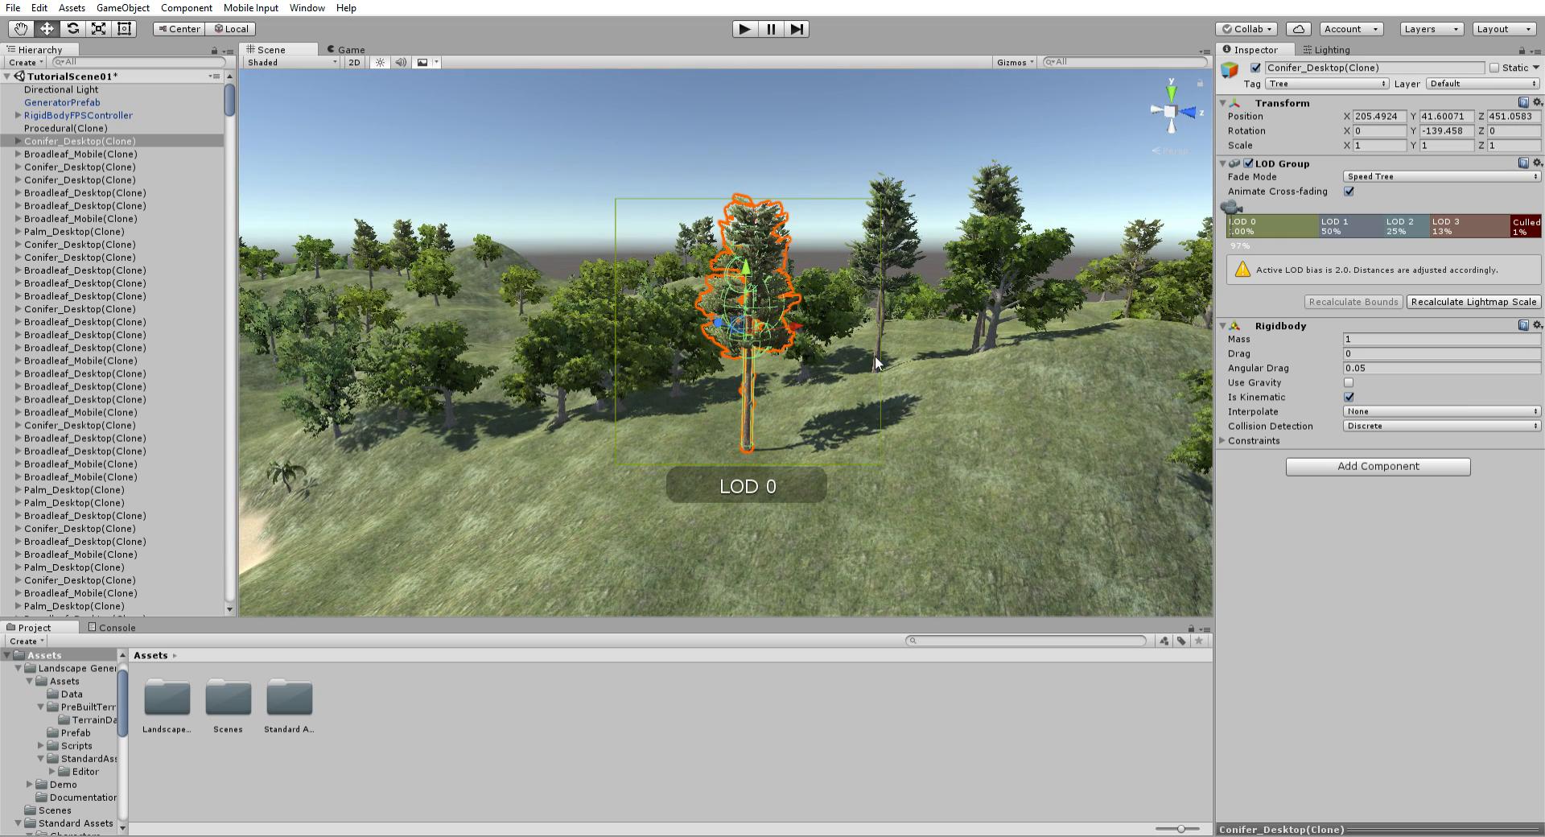
Step: Reselect GeneratorPrefab and review its Tree Settings and the Wind Zone component
left_click(117, 102)
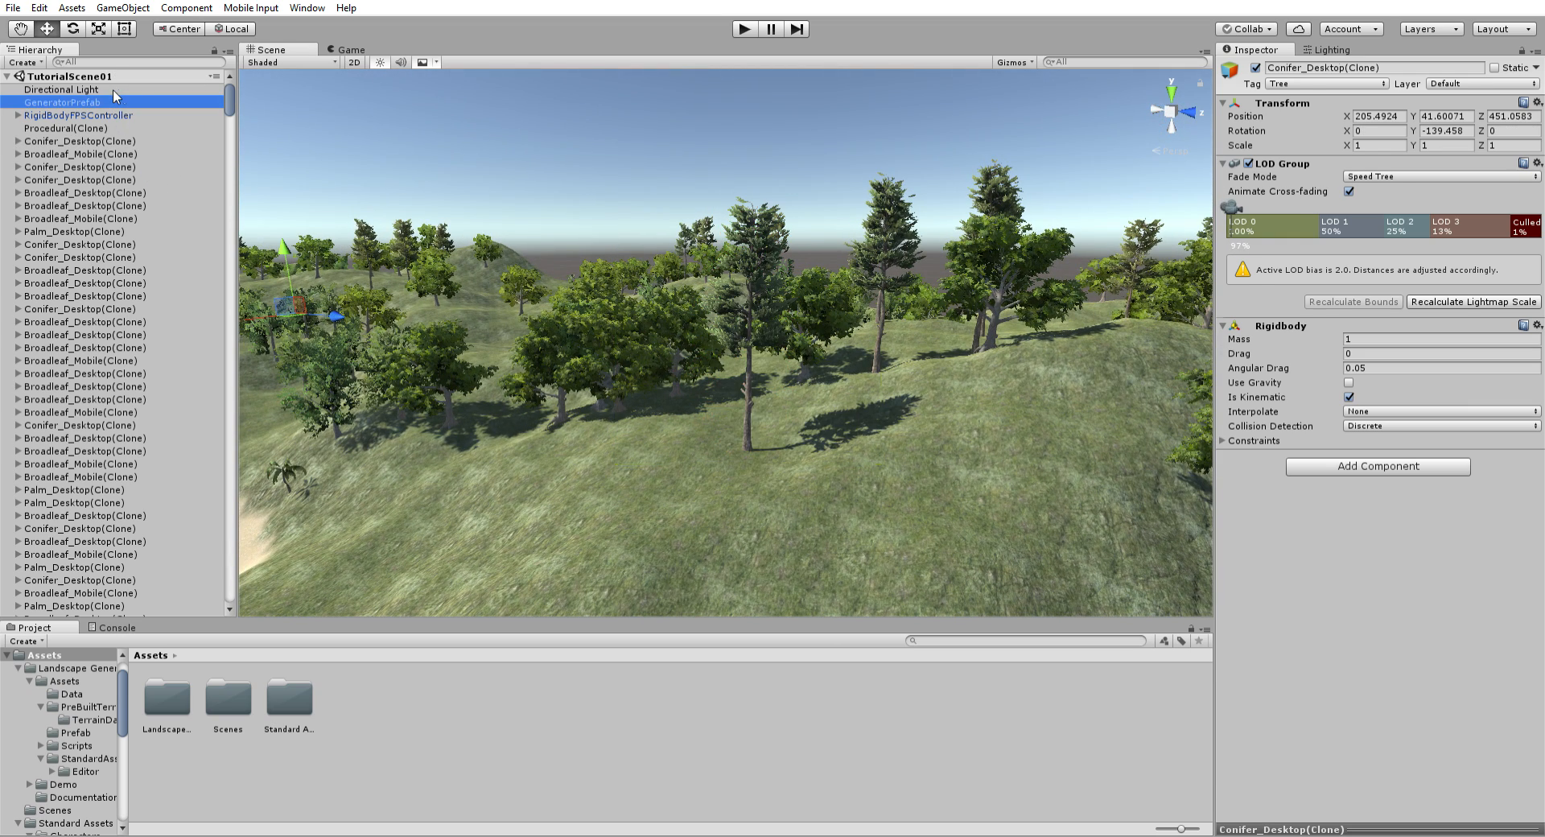
scroll(1340, 511, "down", 3)
scroll(1339, 511, "down", 3)
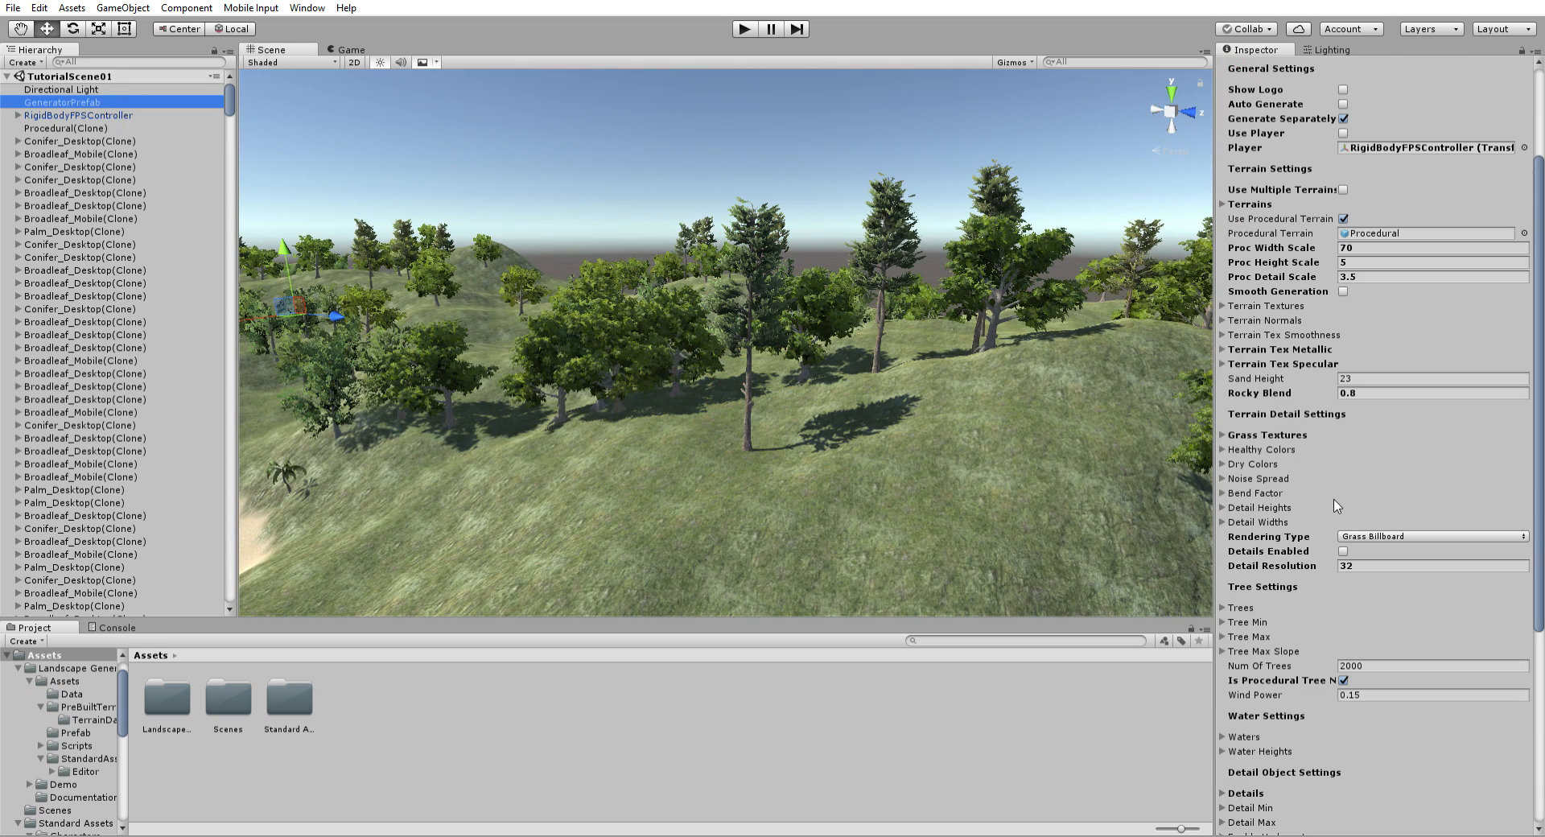
scroll(1275, 577, "down", 3)
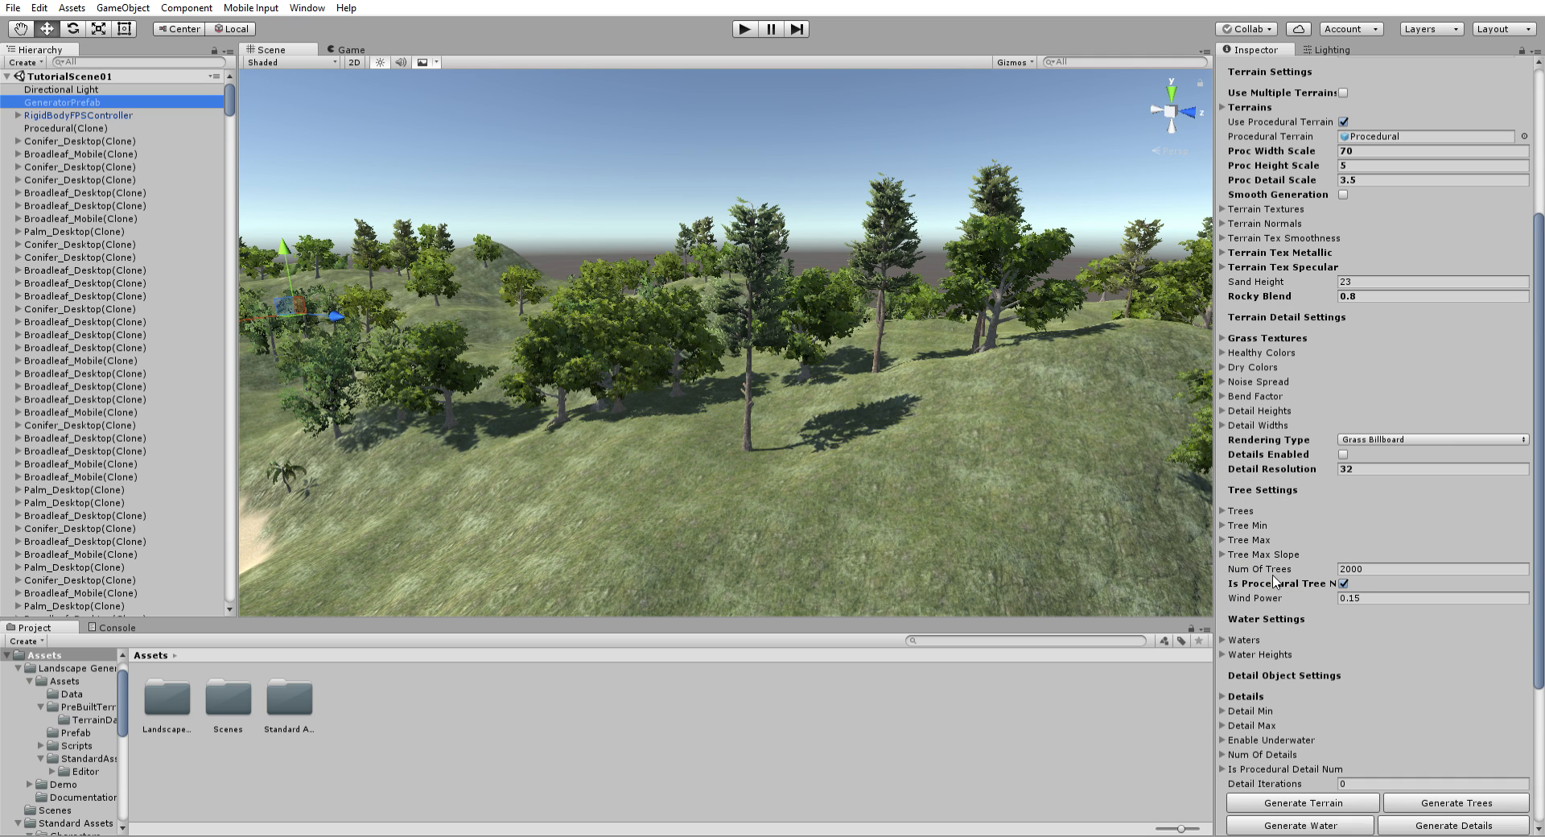
mouse_move(1224, 555)
left_mouse_down()
mouse_move(1149, 556)
mouse_move(1234, 558)
left_mouse_up()
right_click_drag(1063, 514, 1002, 472)
scroll(1397, 634, "down", 5)
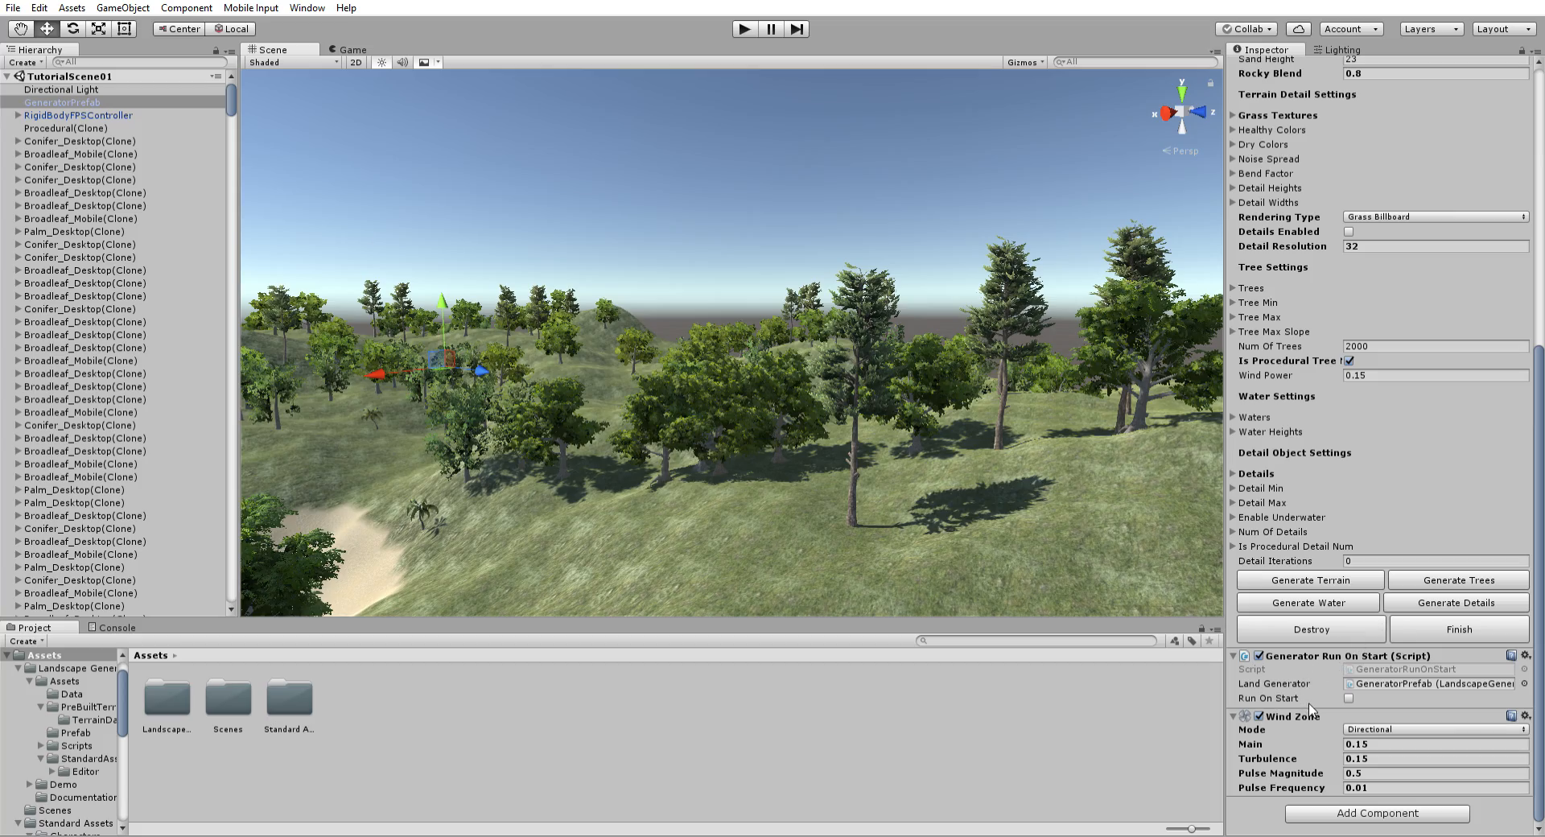
Step: Inspect the generated trees on the surrounding hills from several viewpoints
key("w")
right_click_drag(918, 481, 1079, 563)
key("s")
right_click_drag(853, 466, 783, 447)
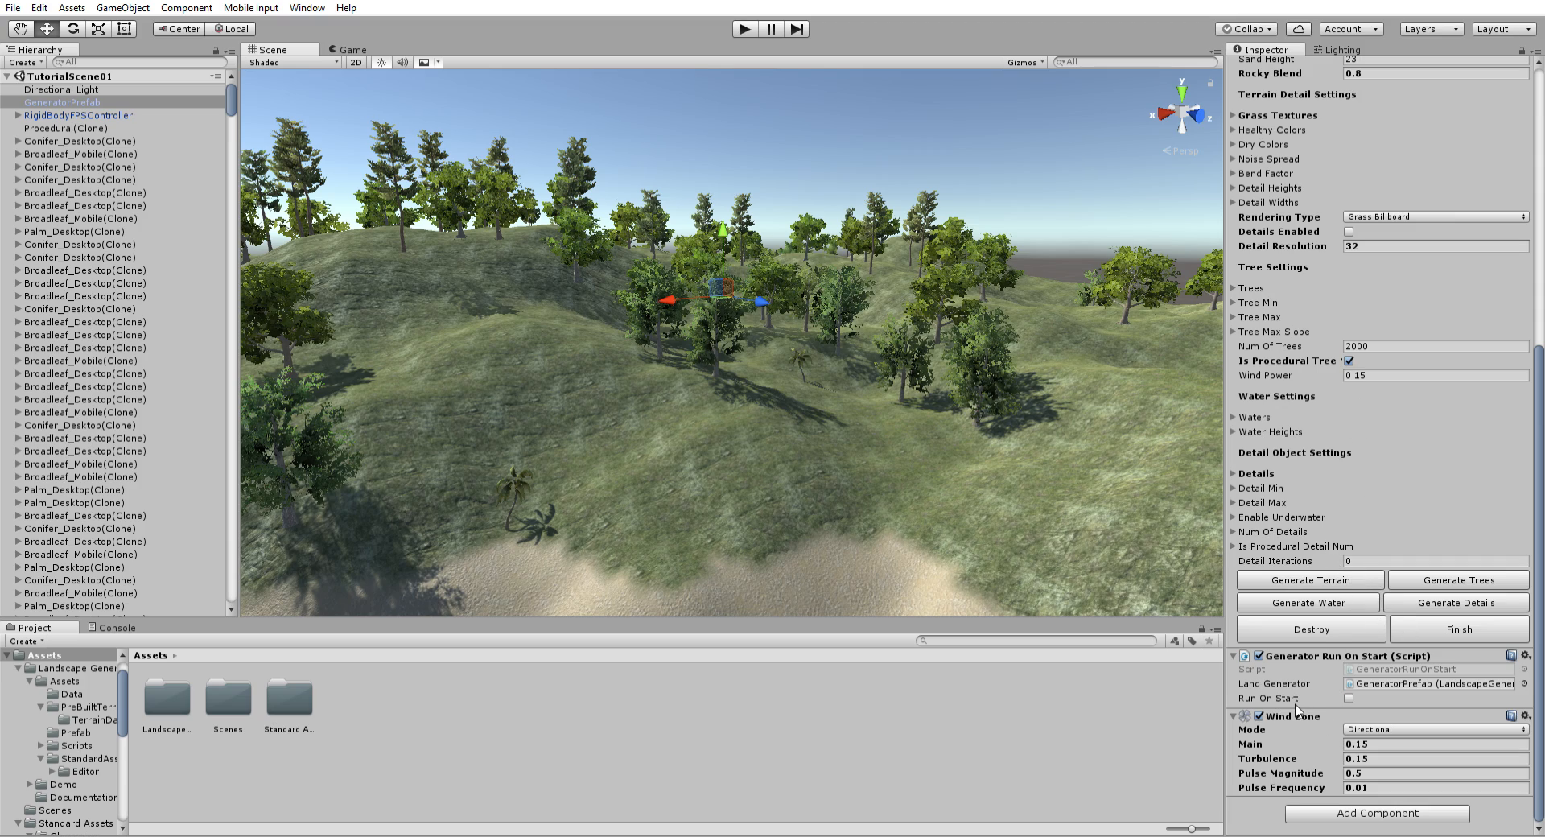
mouse_move(903, 507)
right_mouse_down()
mouse_move(999, 442)
mouse_move(1108, 484)
mouse_move(903, 486)
right_mouse_up()
key("w")
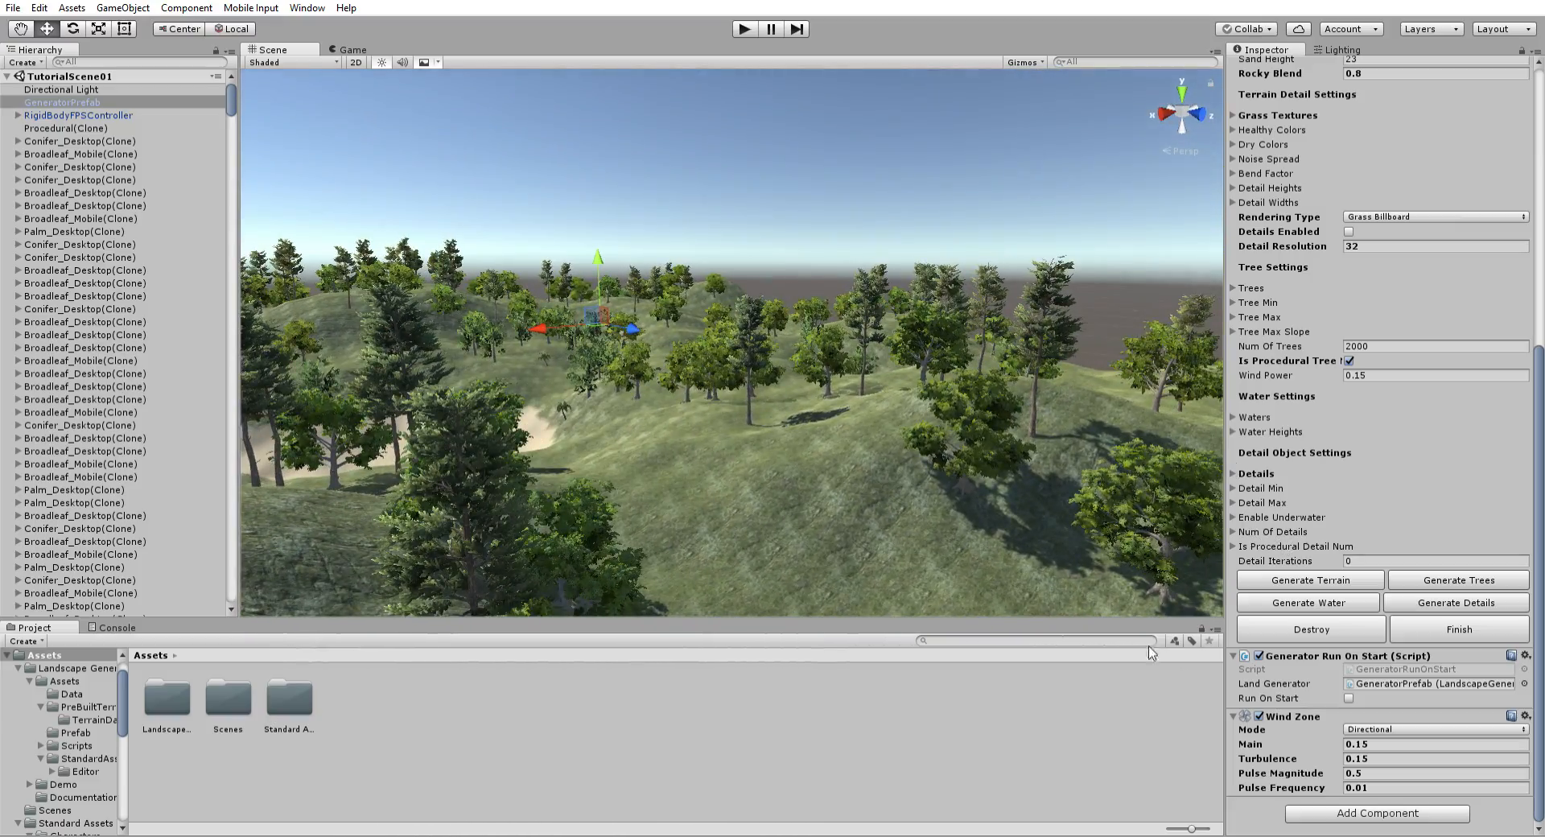
right_click_drag(965, 535, 893, 523)
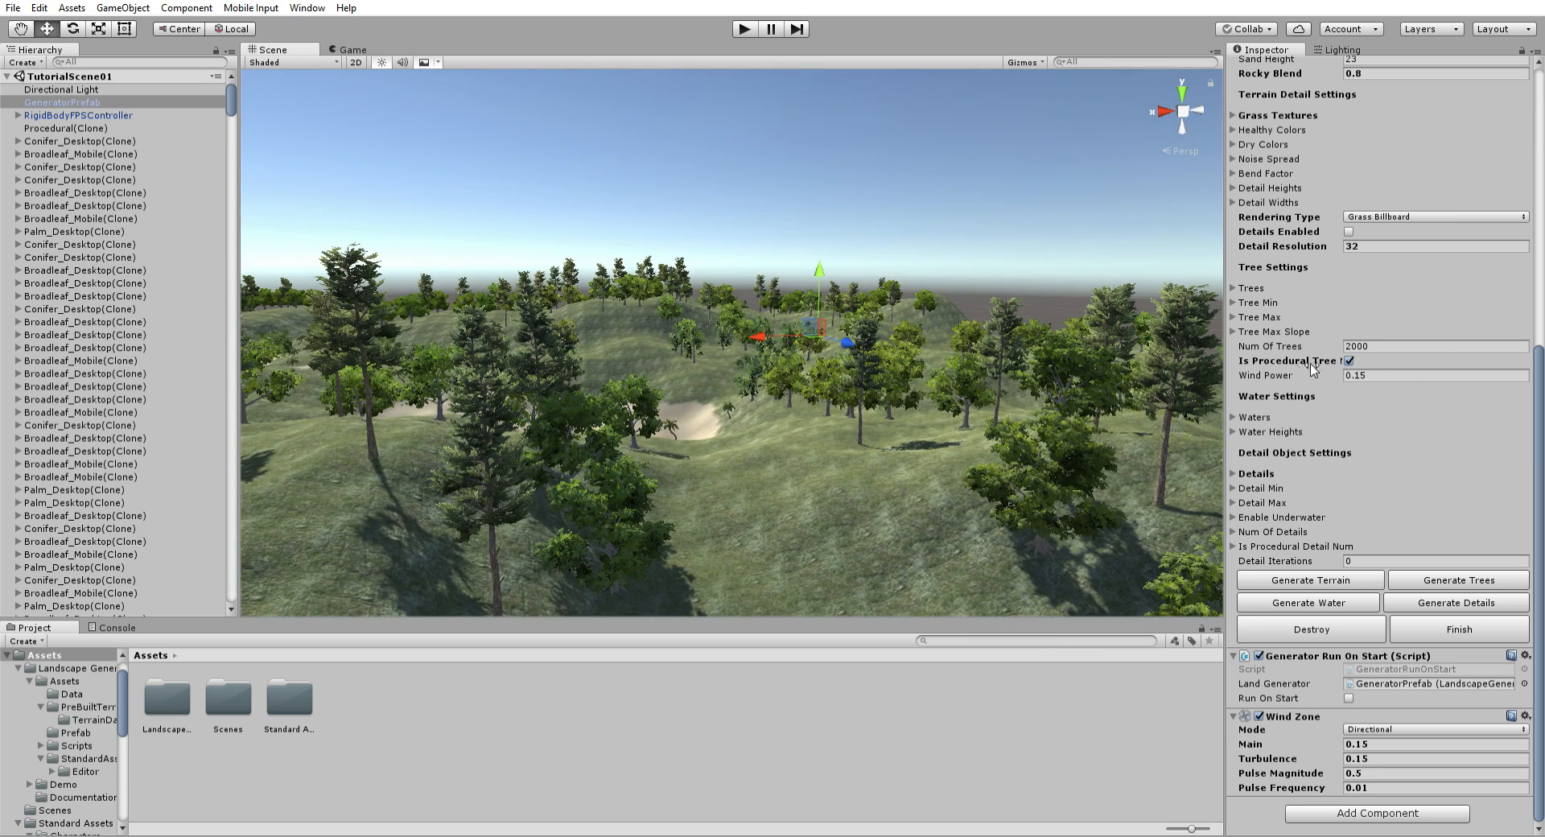
Step: Compare the Wind Power setting with the Main and Turbulence values of the Wind Zone component
left_click(1403, 372)
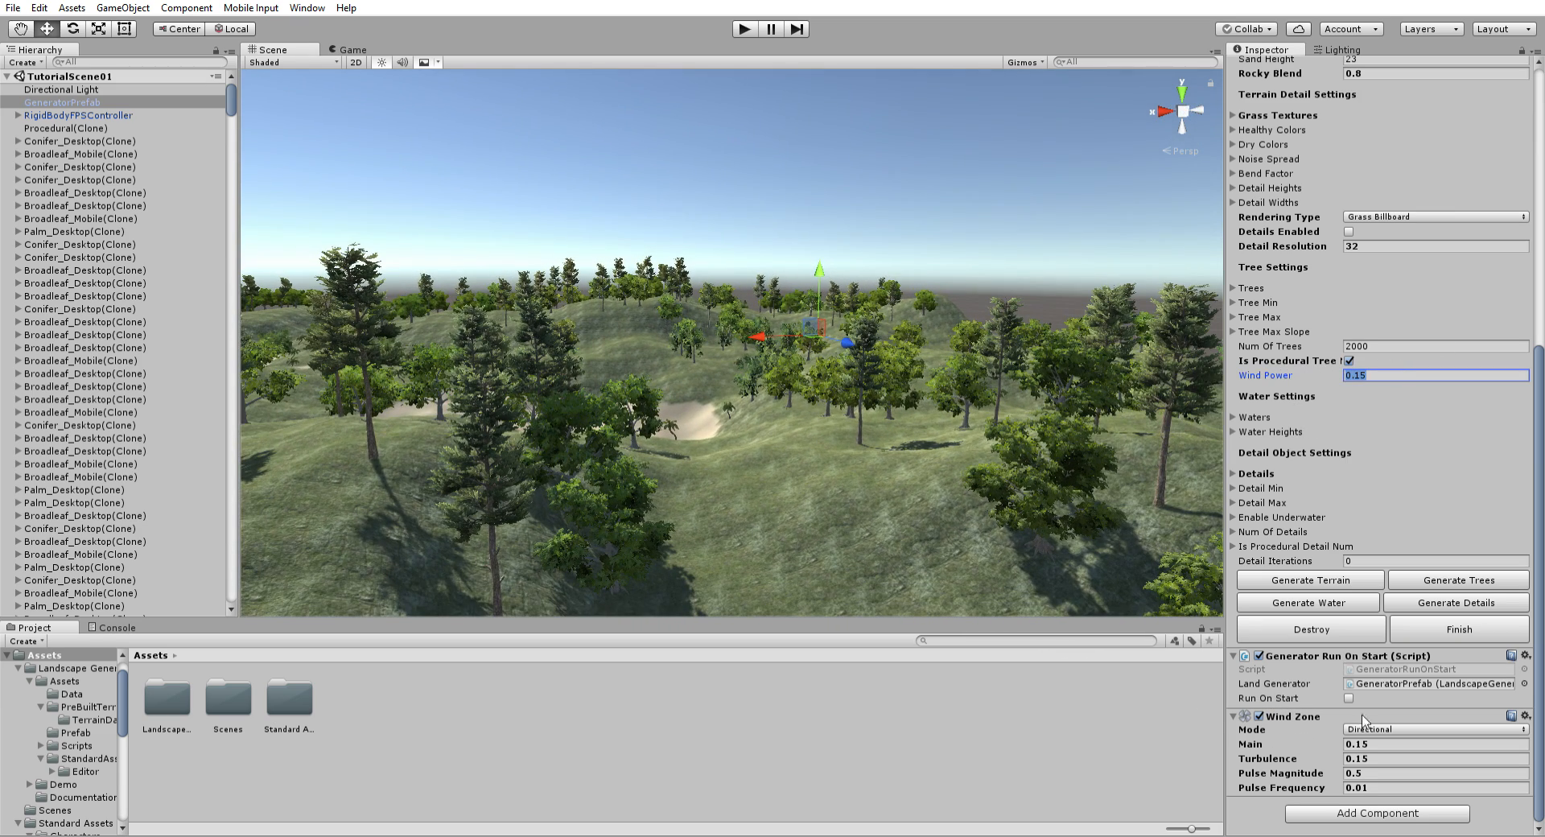
left_click(1304, 742)
left_click(1304, 752)
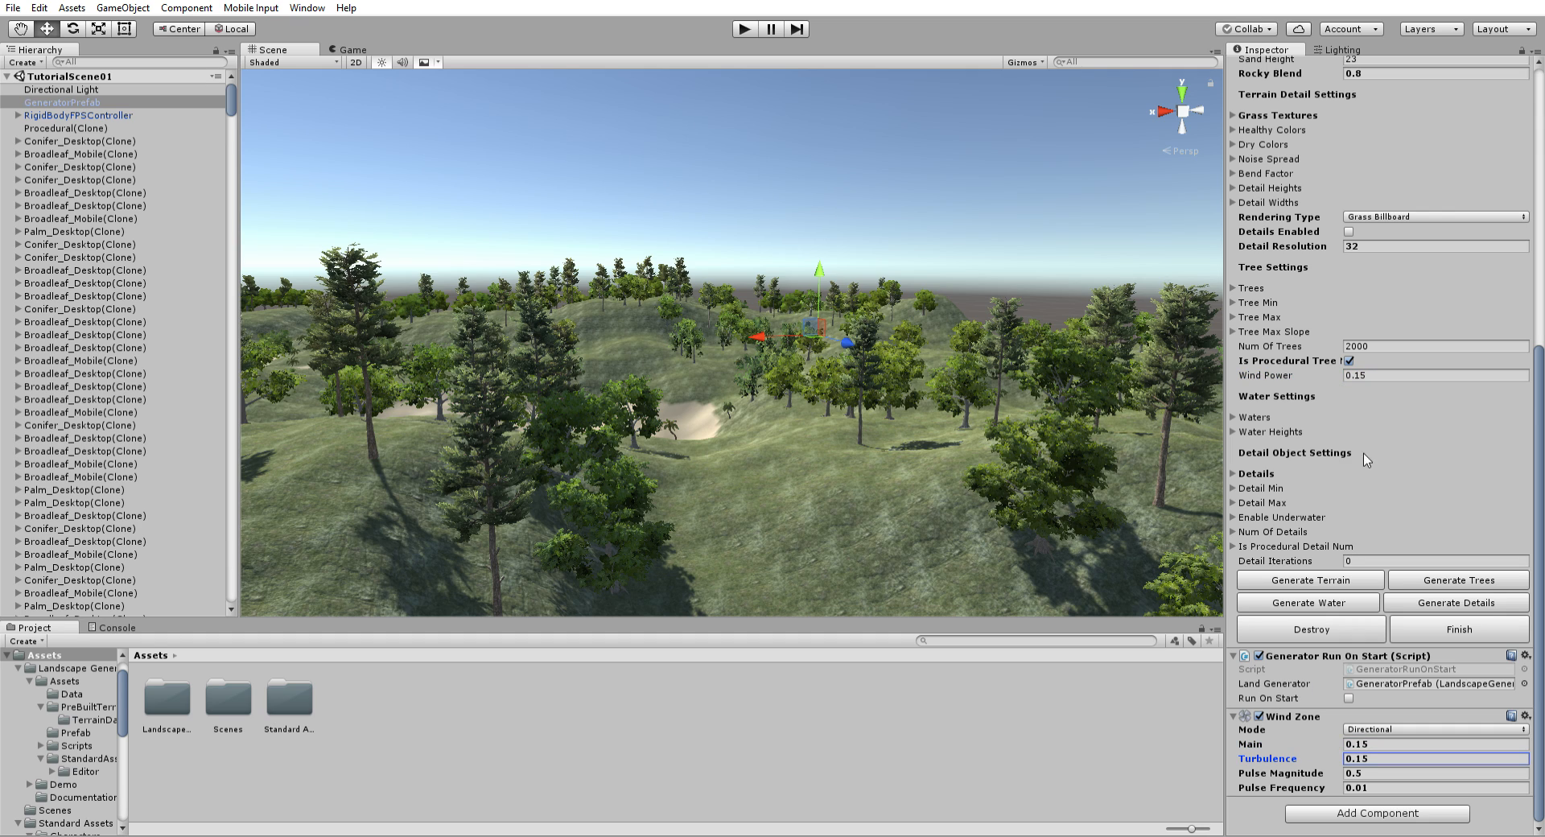
left_click(1365, 374)
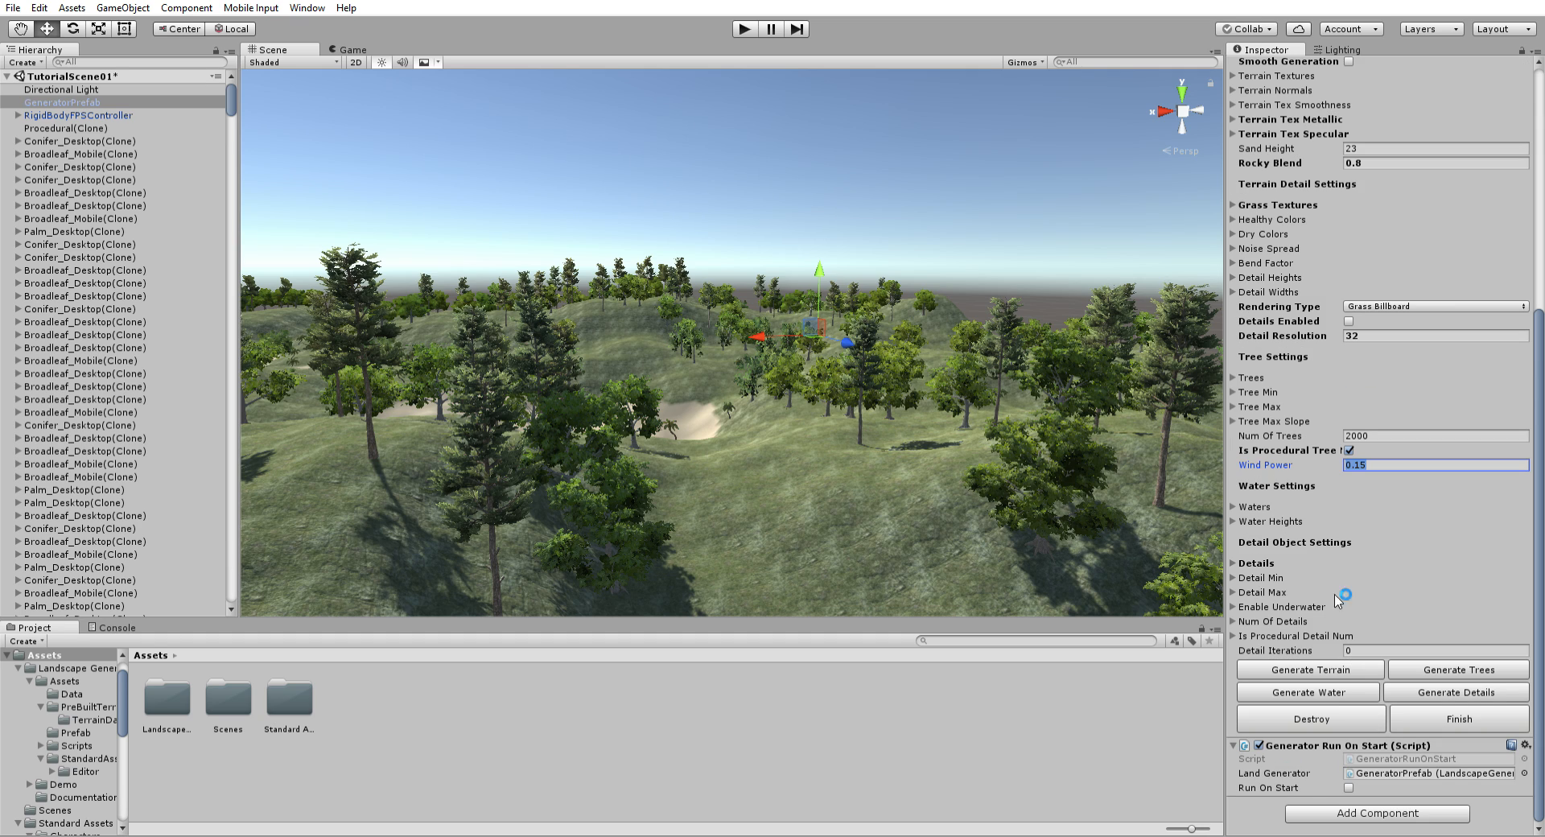
Step: Destroy the generated landscape and generate a new procedural terrain without trees
left_click(1333, 713)
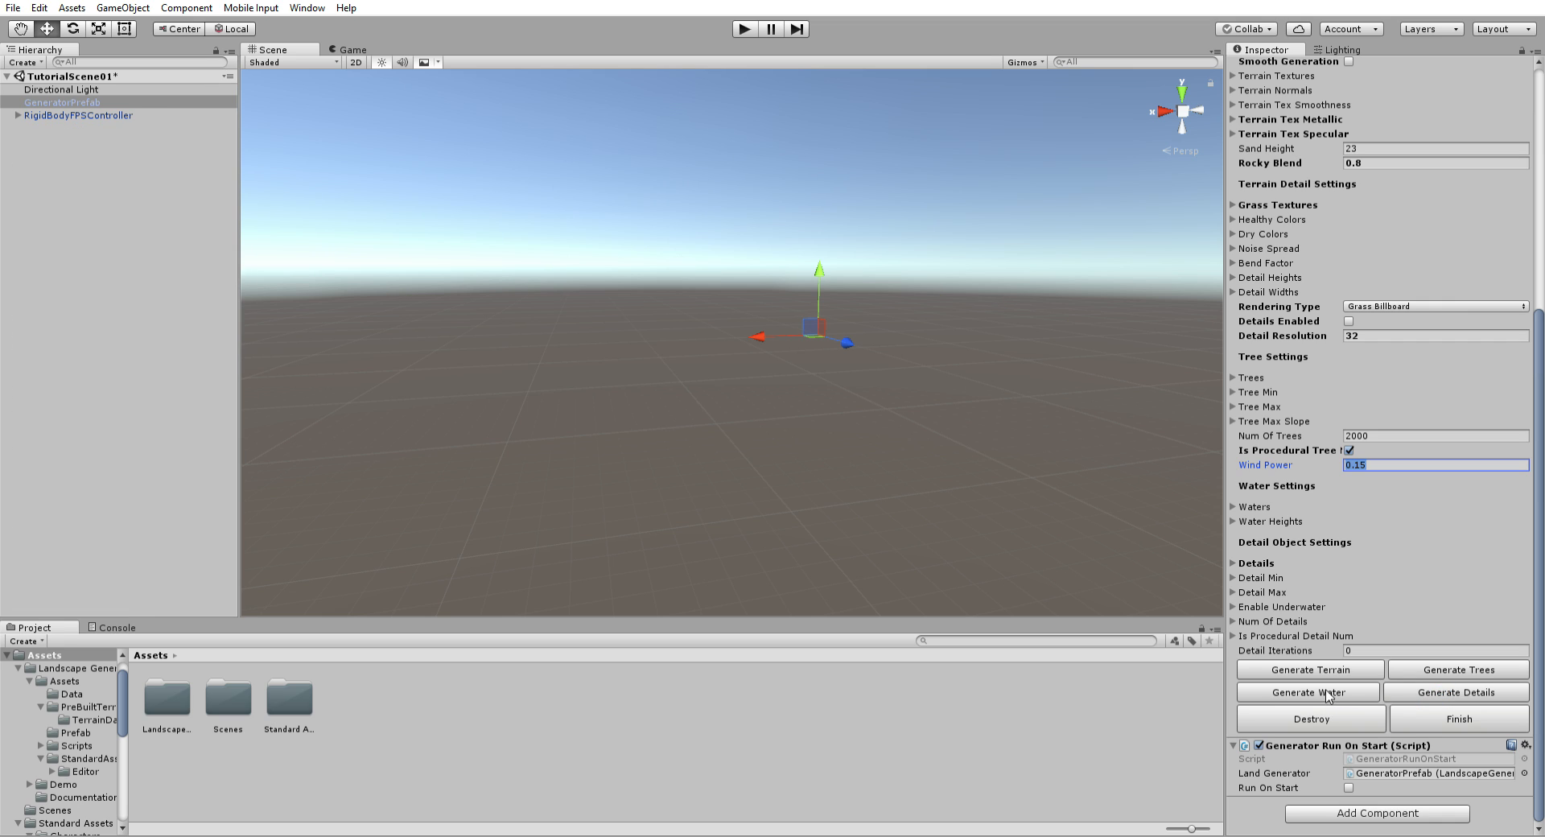
left_click(1300, 671)
left_click_drag(1090, 506, 808, 544, "alt")
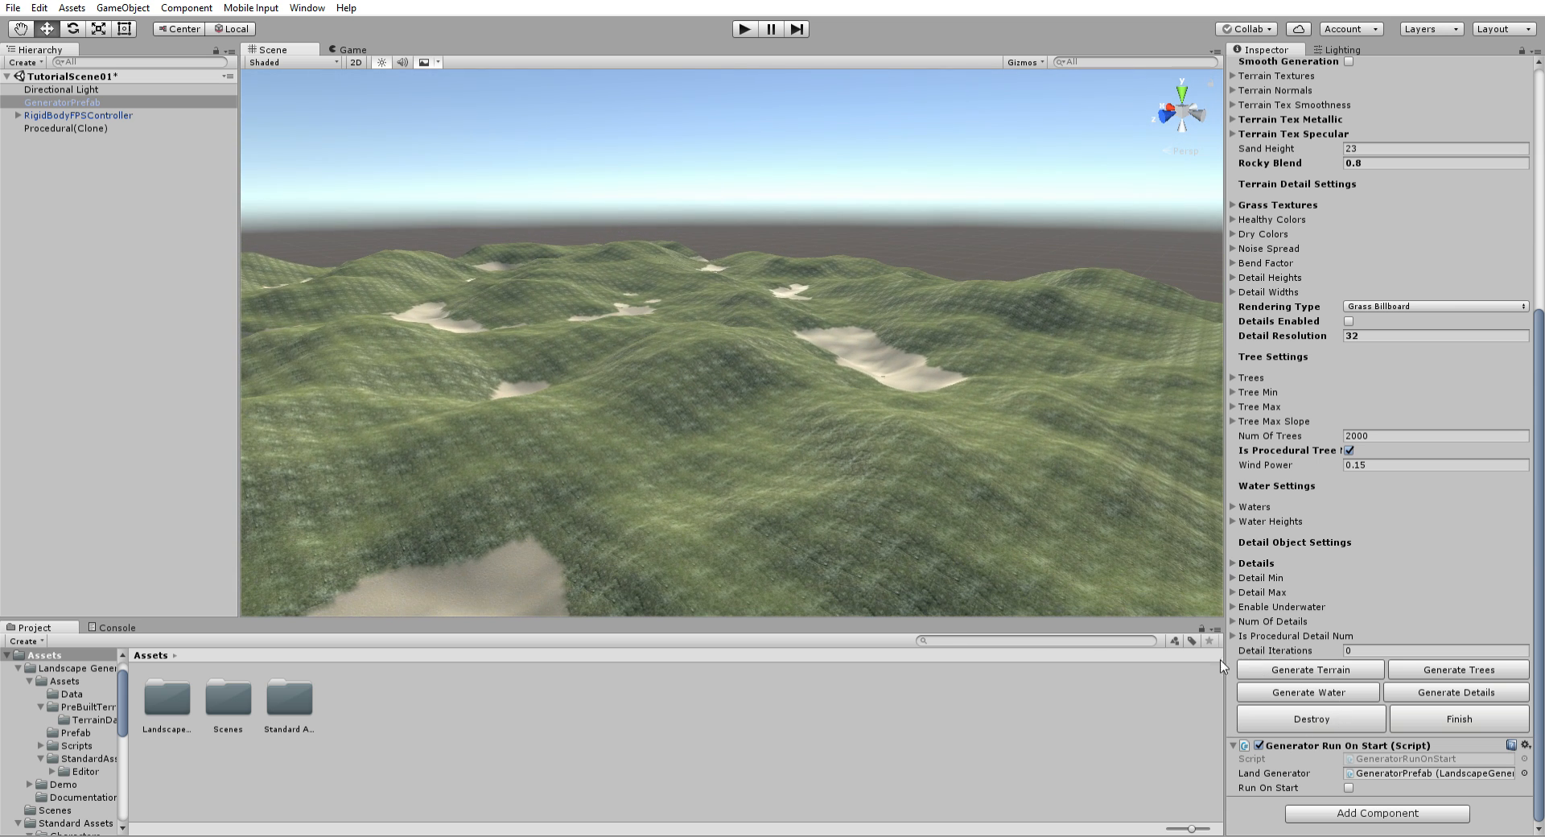
Step: Generate water on the terrain and inspect the sandy shoreline up close
left_click(1309, 691)
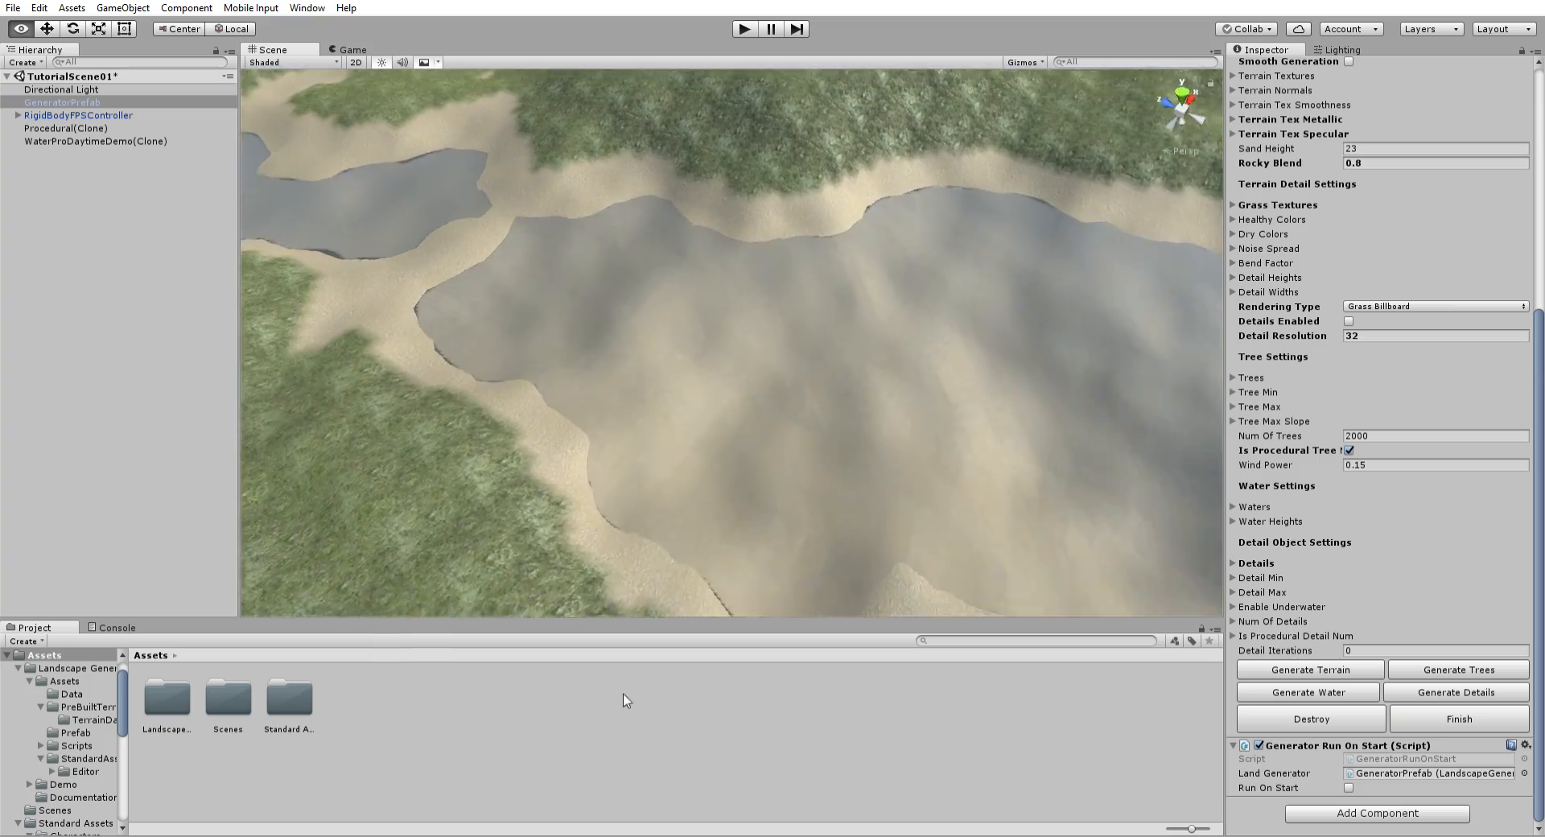
right_click_drag(627, 701, 730, 599)
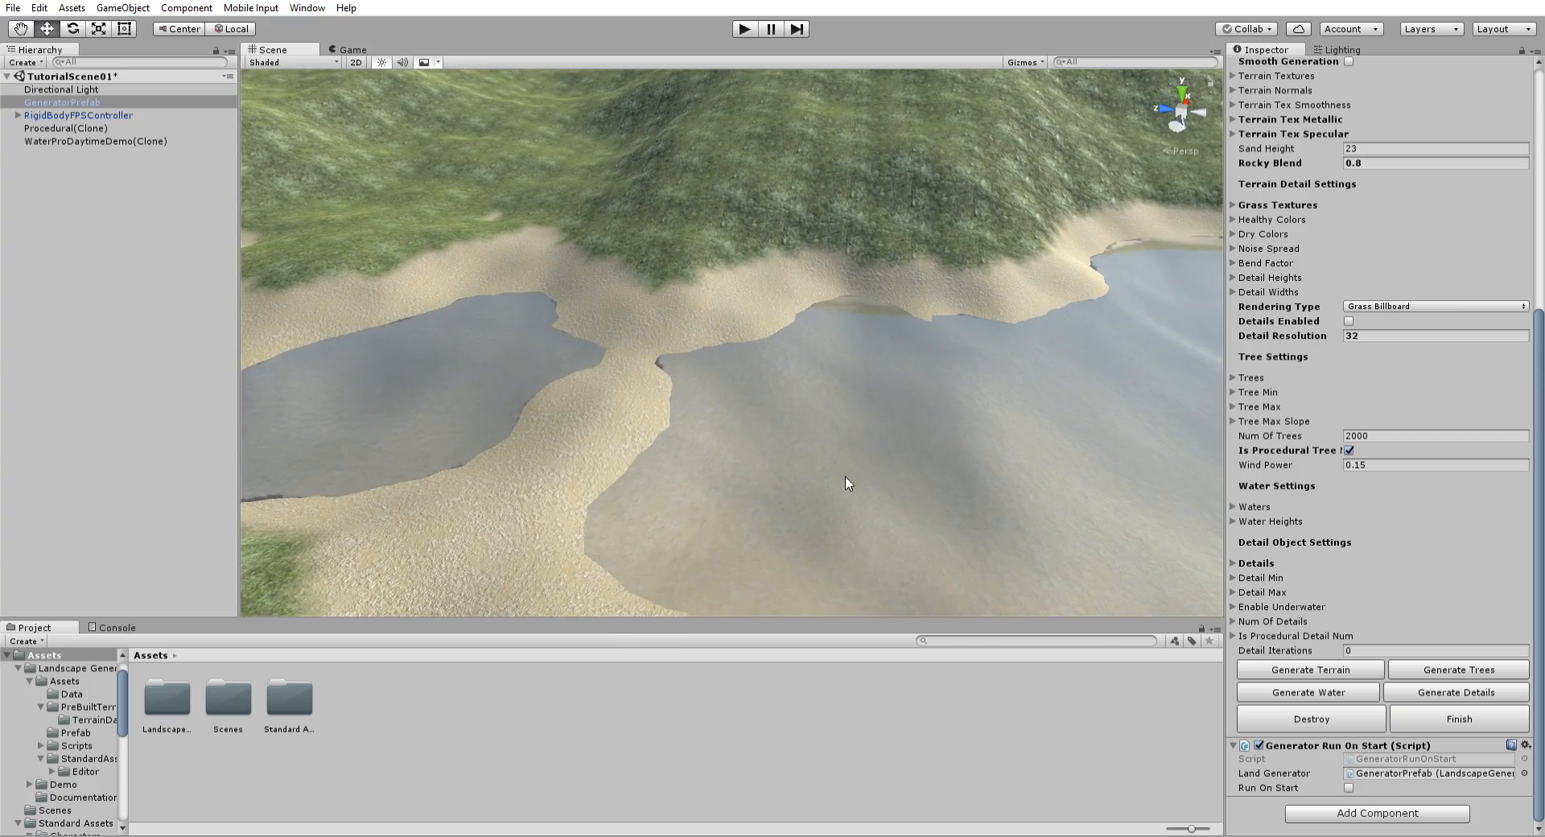
right_click_drag(700, 510, 1218, 552)
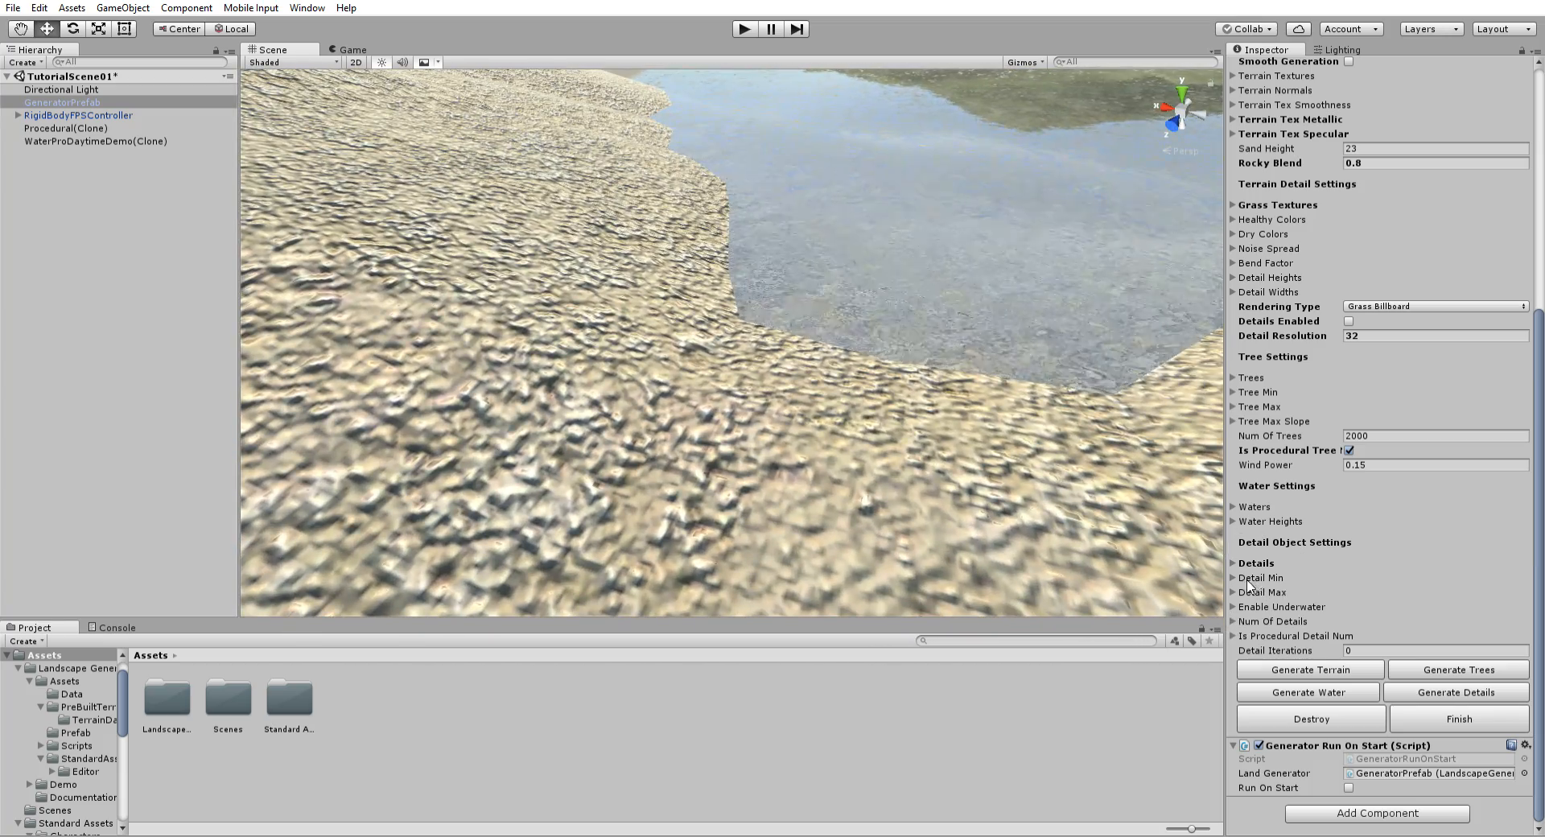
Step: Expand the Waters list and review its water prefab alongside the ponds on the terrain
scroll(1259, 535, "up", 3)
left_click(1253, 555)
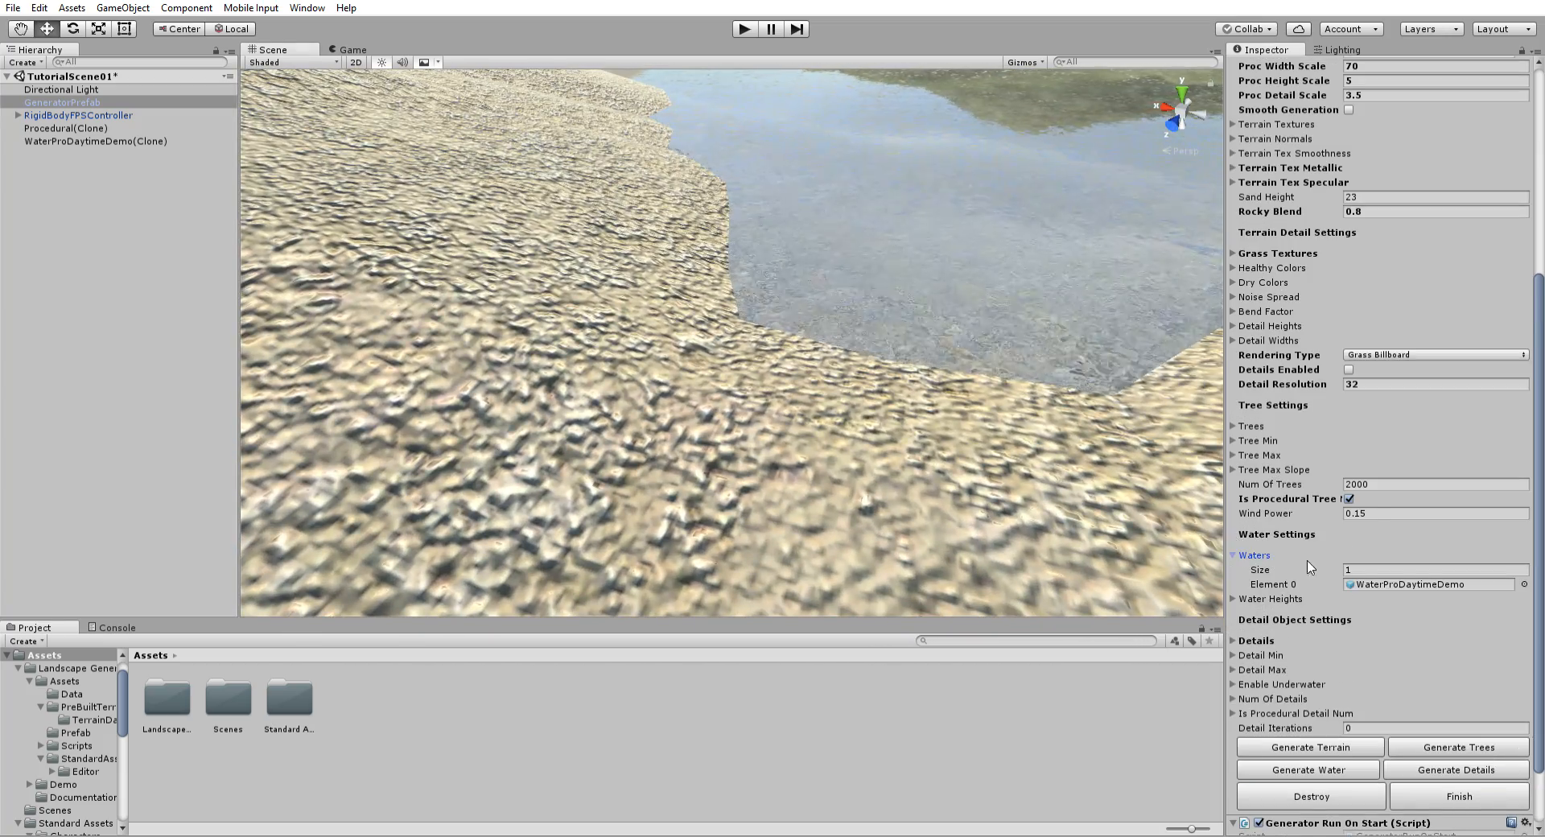
key("s")
right_click_drag(962, 501, 709, 465)
right_click_drag(814, 423, 933, 438)
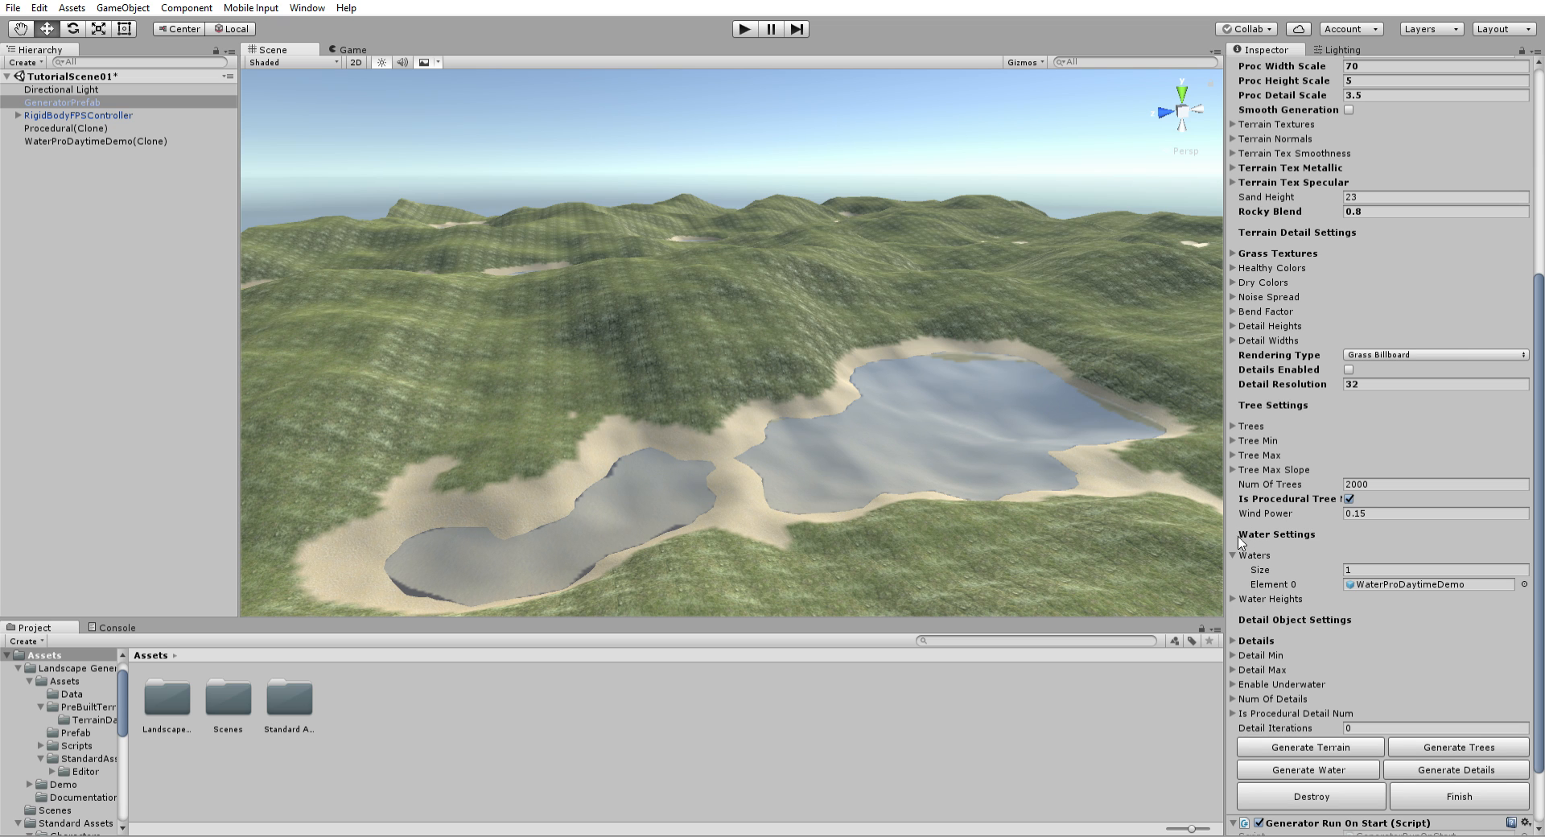
right_click_drag(780, 394, 817, 510)
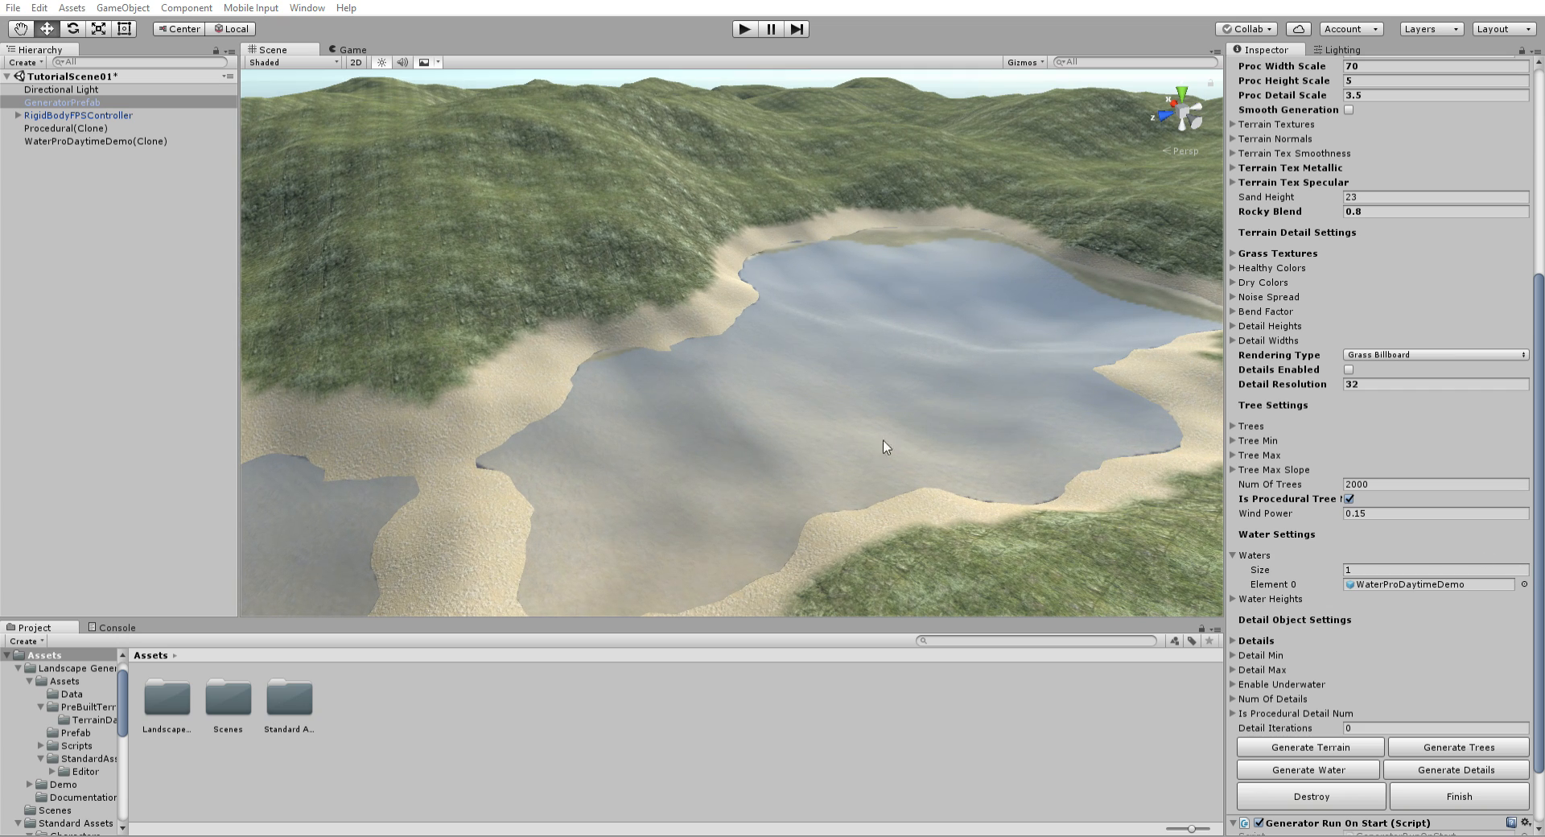
Step: Replace the Waters Element 0 prefab with Water4Simple, and switch it to WaterProNighttime
left_click(847, 437)
left_click(623, 440)
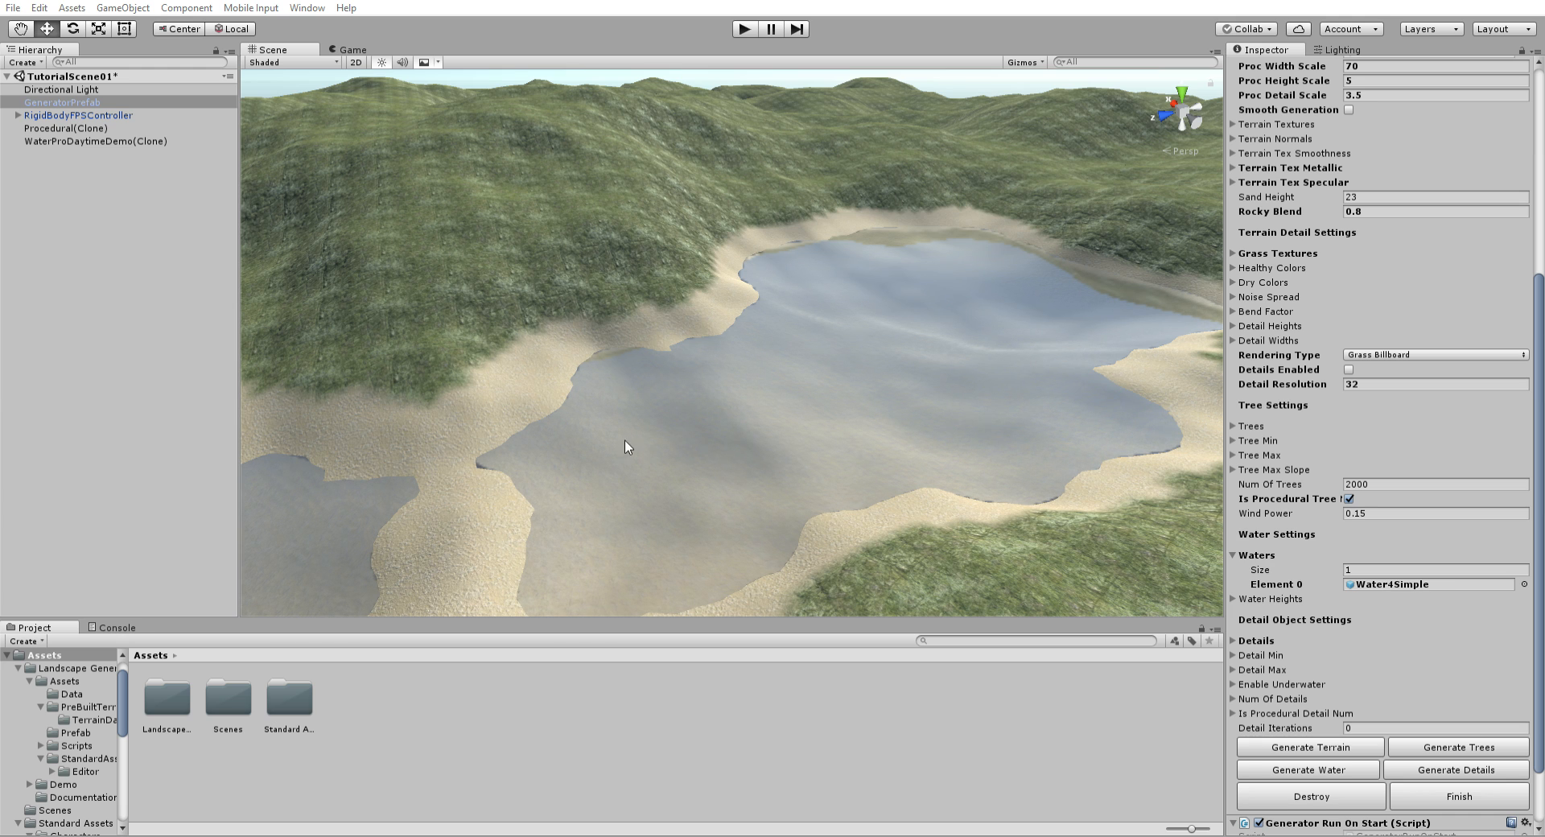
left_click(764, 538)
double_click(740, 555)
Step: Remove the existing daytime water while keeping the procedural terrain
key("s")
right_click_drag(937, 509, 888, 502)
left_click(1311, 795)
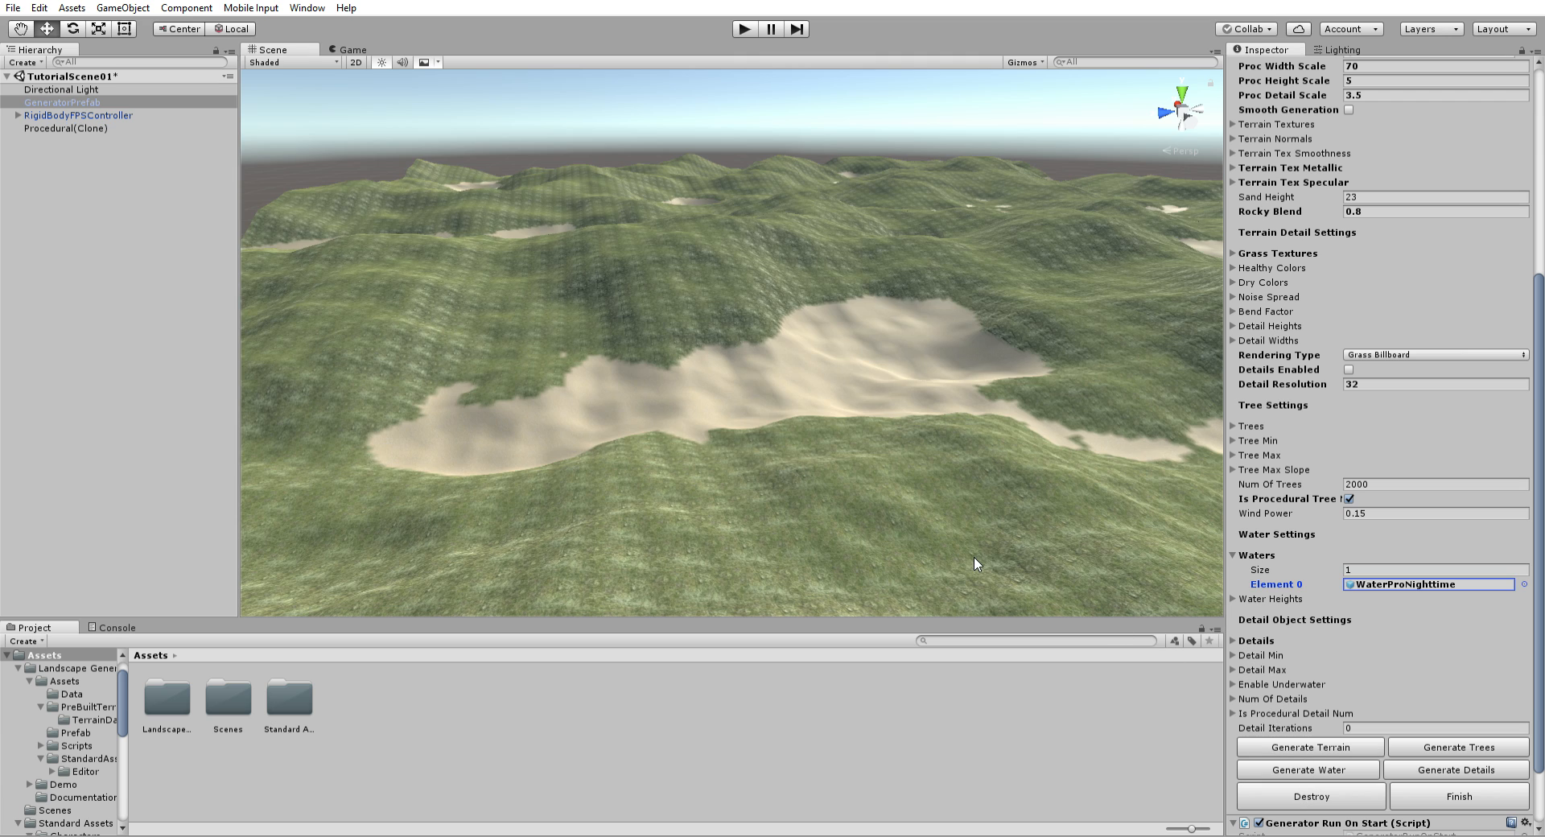
Step: Generate water from the WaterProNighttime prefab and select the generated nighttime water plane
mouse_move(986, 557)
right_mouse_down()
mouse_move(1165, 510)
mouse_move(916, 495)
mouse_move(1153, 452)
mouse_move(1064, 597)
mouse_move(1078, 599)
right_mouse_up()
left_click(1320, 769)
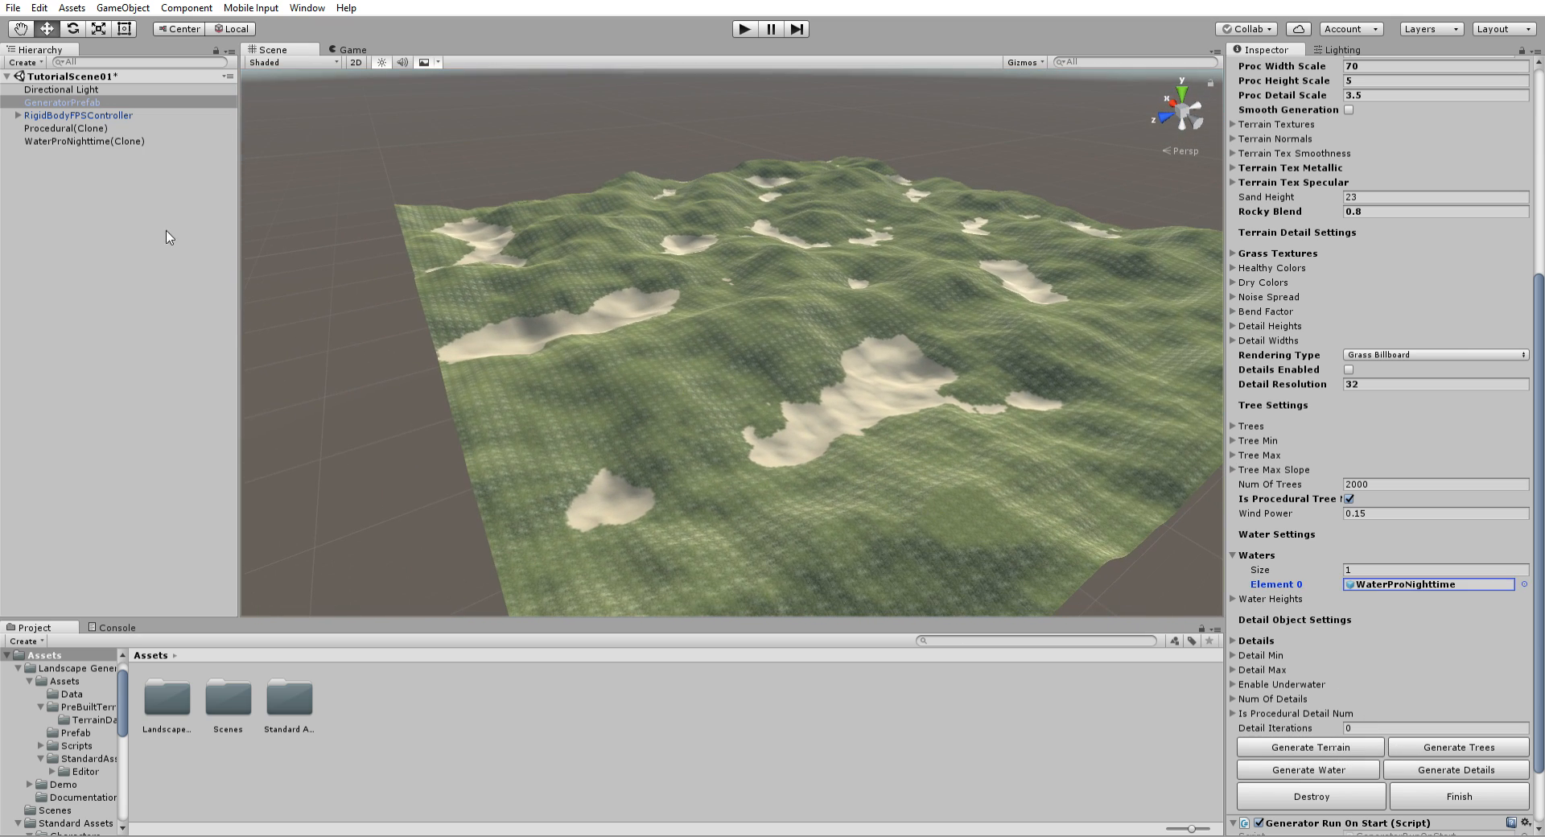
left_click(98, 141)
double_click(186, 141)
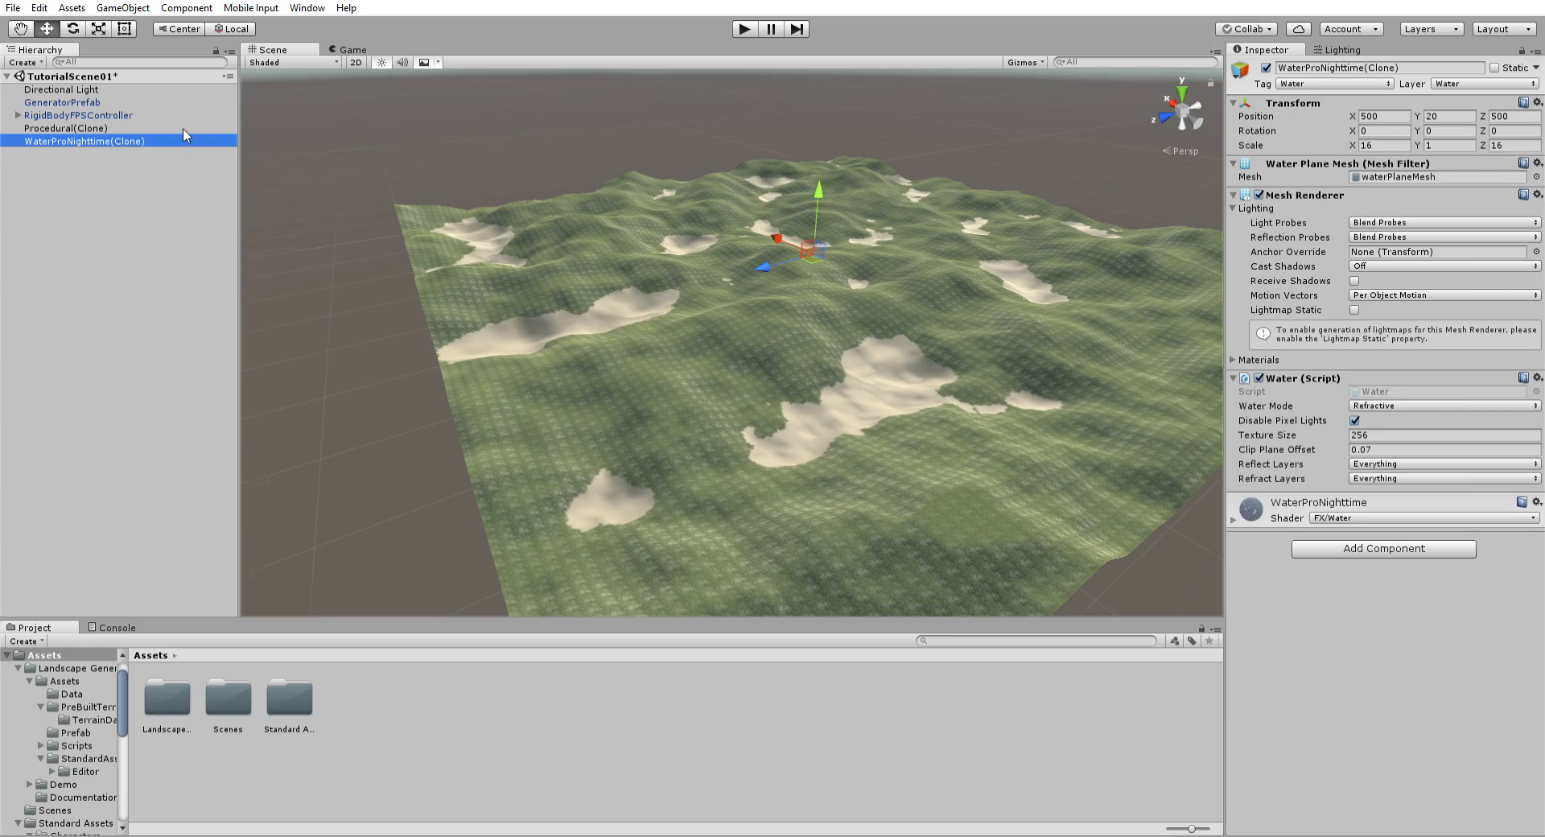
Step: Scale the nighttime water plane up uniformly to cover the whole terrain, deselect it, and view a filled pond up close
mouse_move(720, 305)
right_mouse_down()
mouse_move(378, 354)
mouse_move(223, 395)
mouse_move(330, 383)
right_mouse_up()
key("s")
key("r")
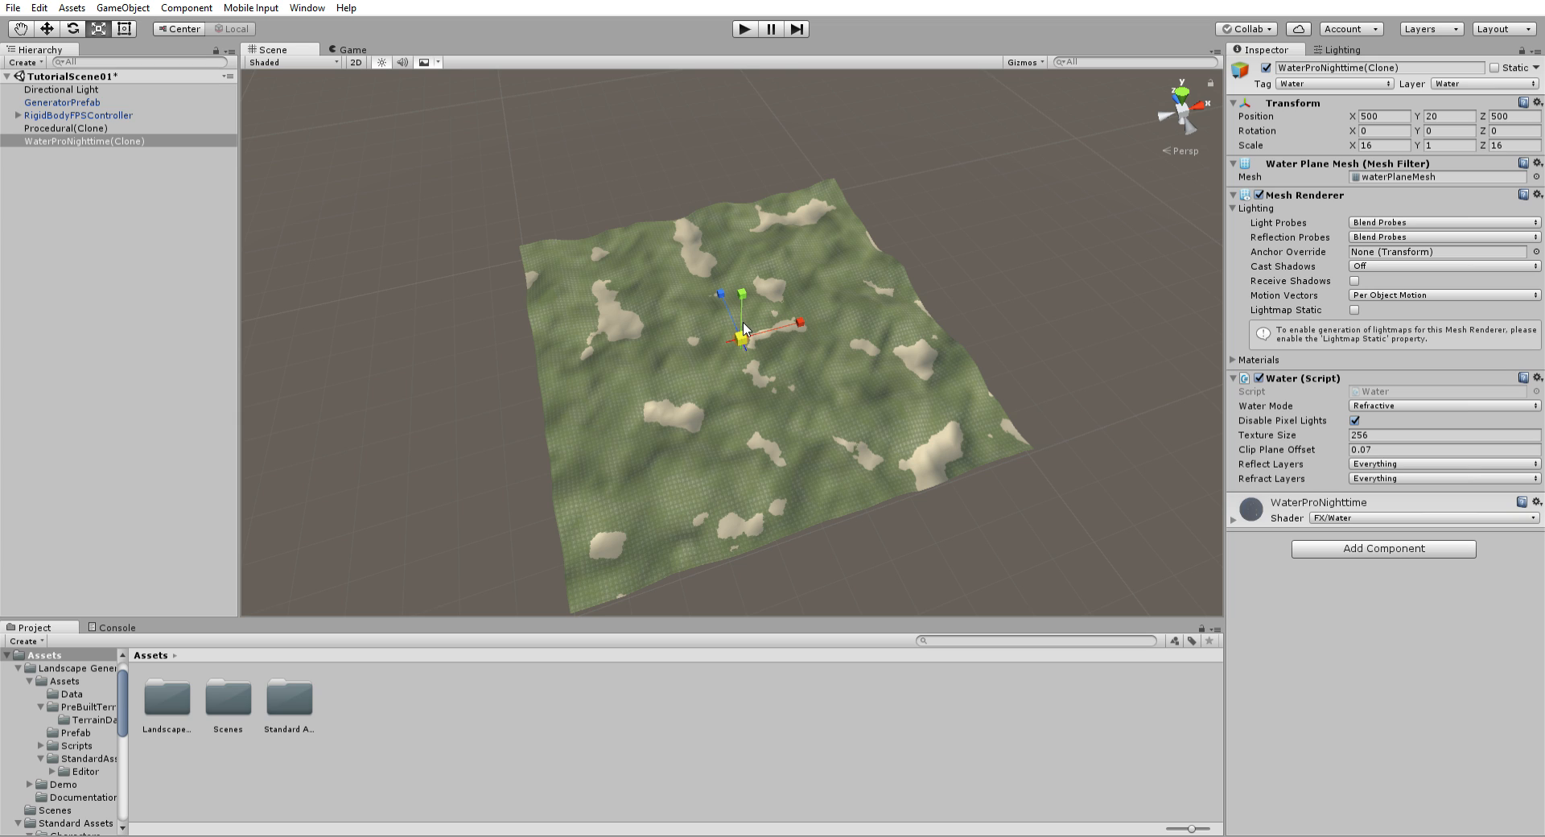
left_click_drag(747, 324, 923, 319)
left_click_drag(86, 322, 600, 348)
right_click_drag(601, 347, 775, 284)
key("w")
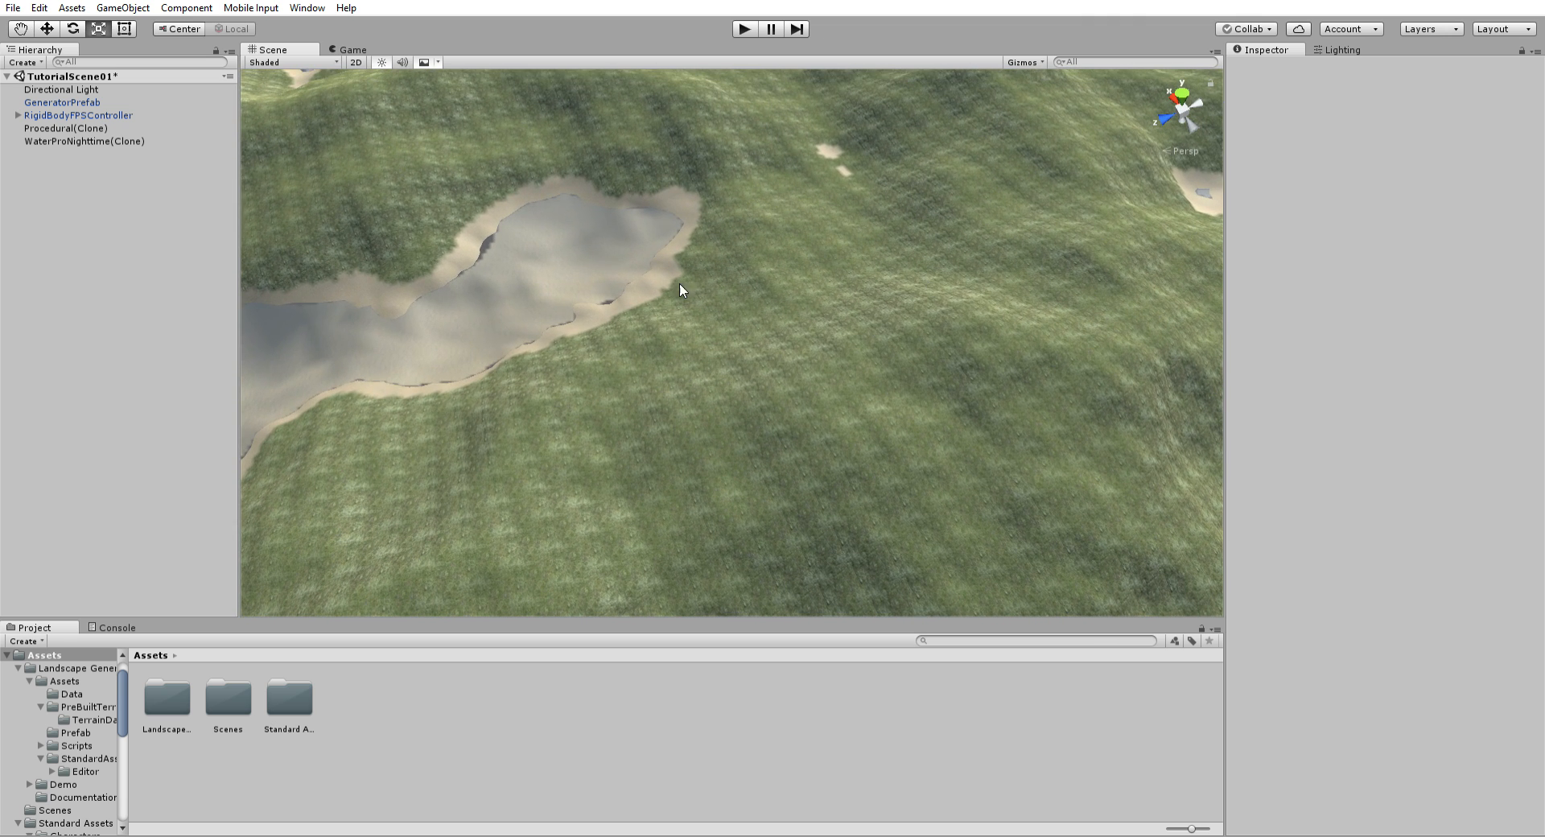
Step: Reselect GeneratorPrefab, collapse its Waters list and expand Water Heights to show the Element 0 height
left_click(145, 139)
left_click(137, 128)
left_click(111, 88)
left_click(110, 98)
scroll(1313, 624, "down", 10)
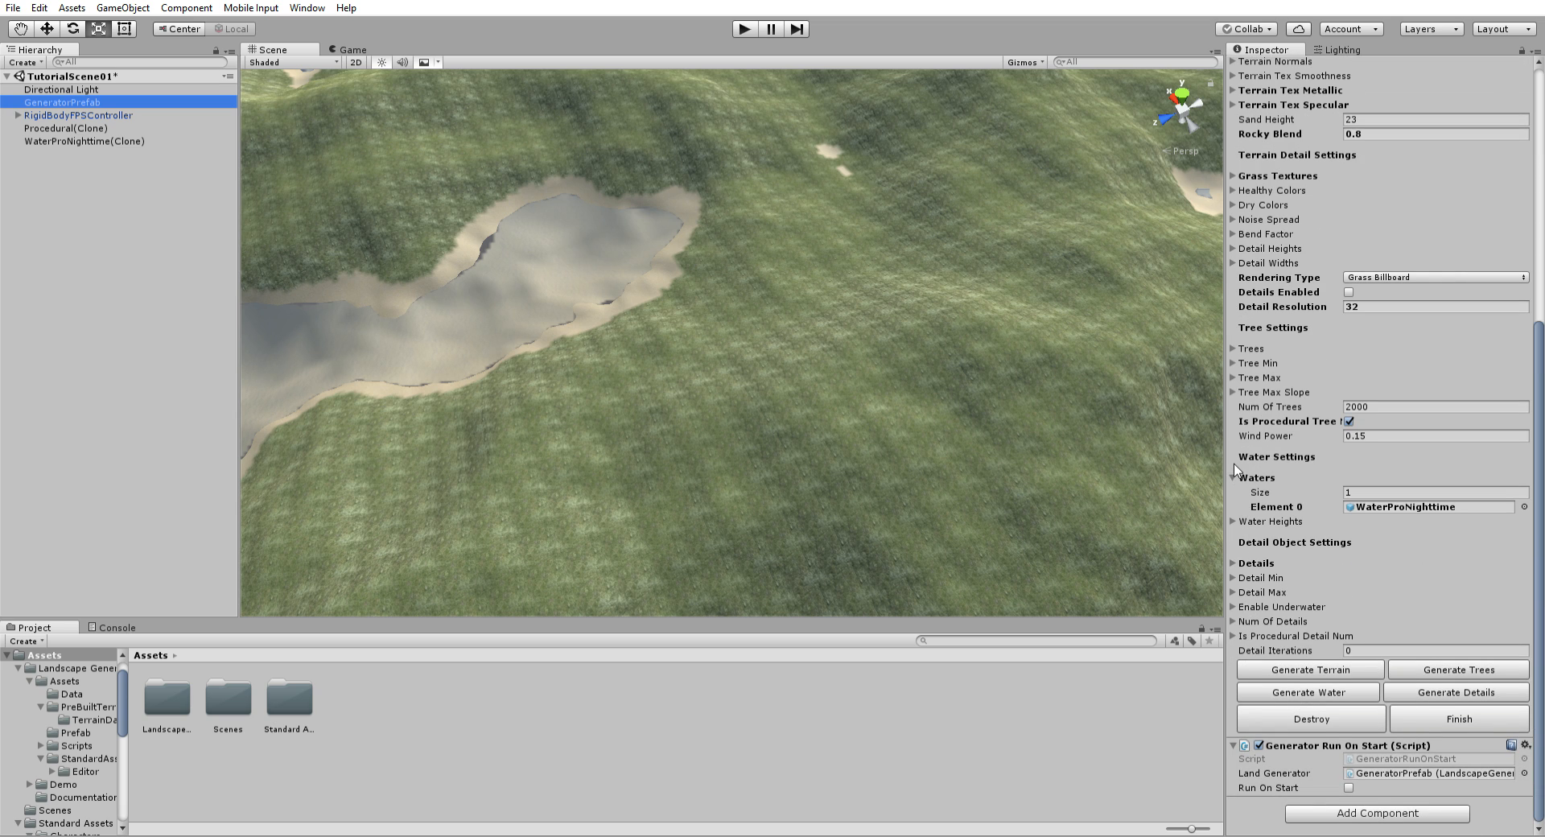
left_click(1234, 476)
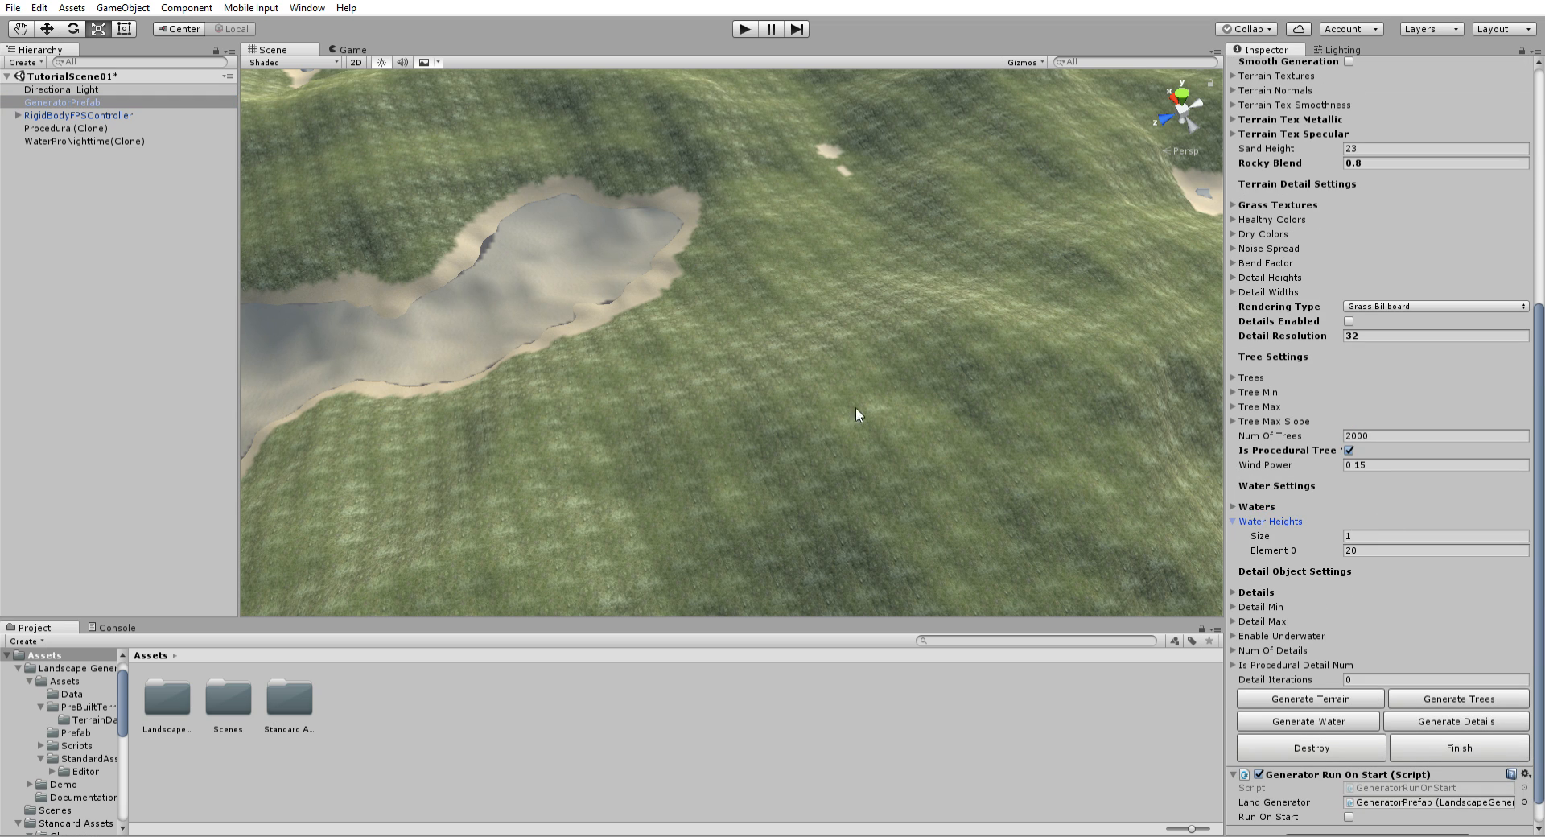
Step: Inspect the water level in the ponds across the terrain, and collapse the Water Heights and Waters lists
scroll(731, 318, "down", 10)
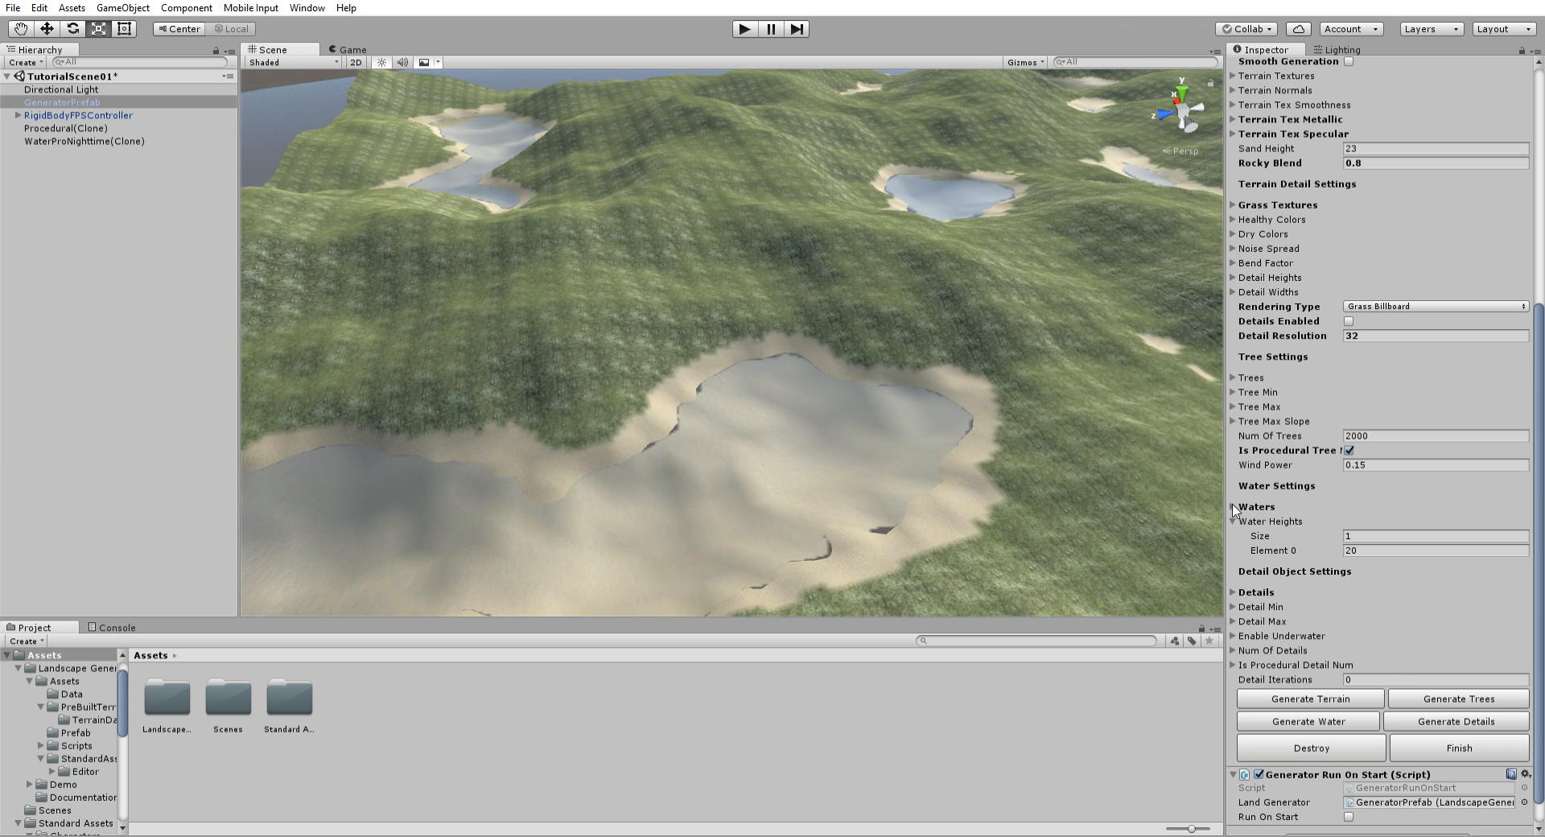
right_click_drag(1070, 278, 1041, 341)
key("w")
right_click_drag(1144, 448, 1138, 447)
key("s")
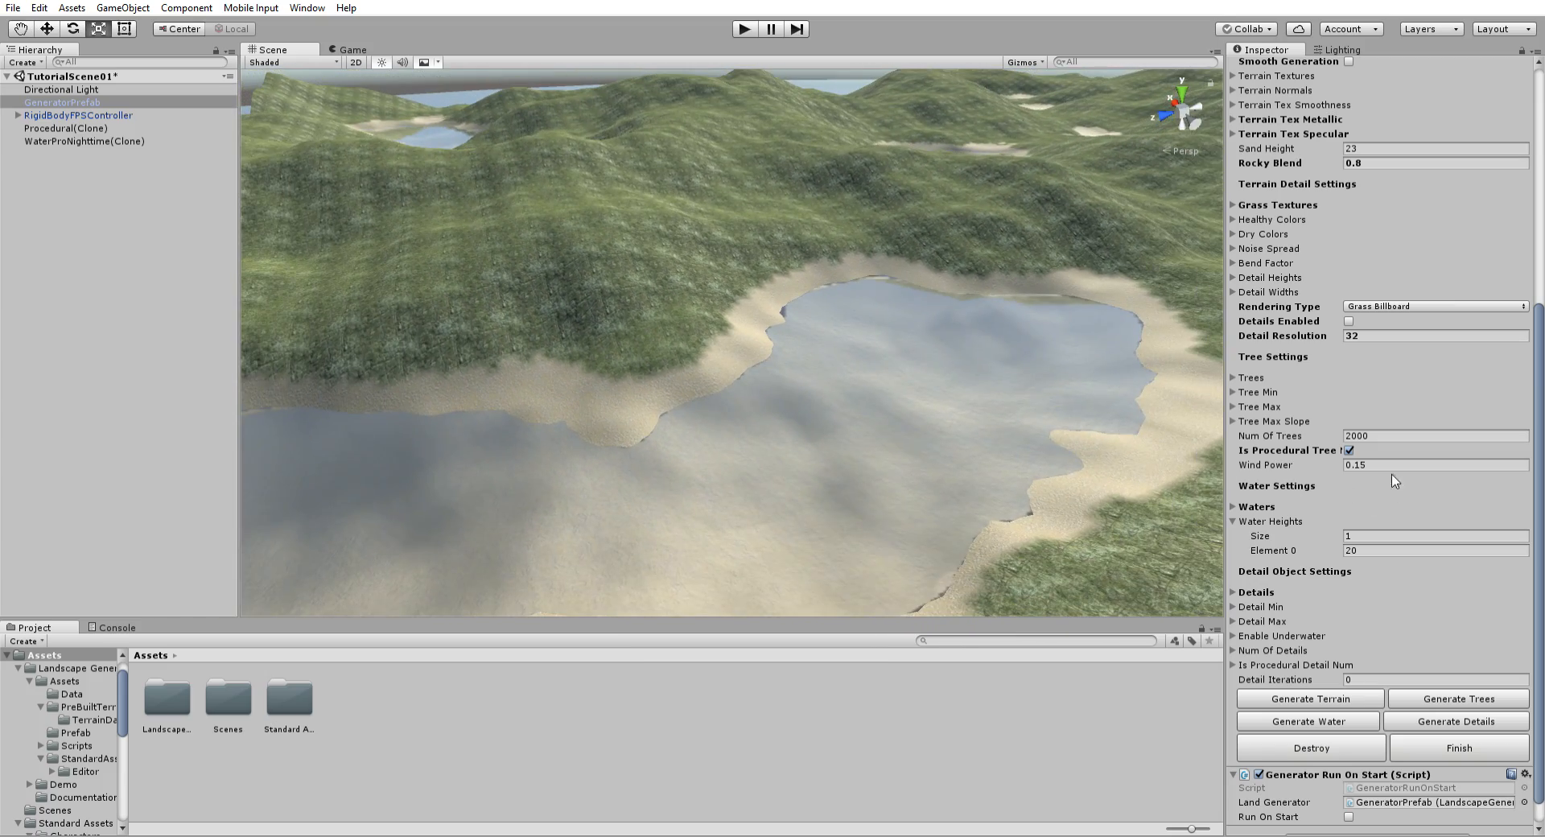
left_click(1232, 520)
left_click(1232, 507)
left_click(1233, 507)
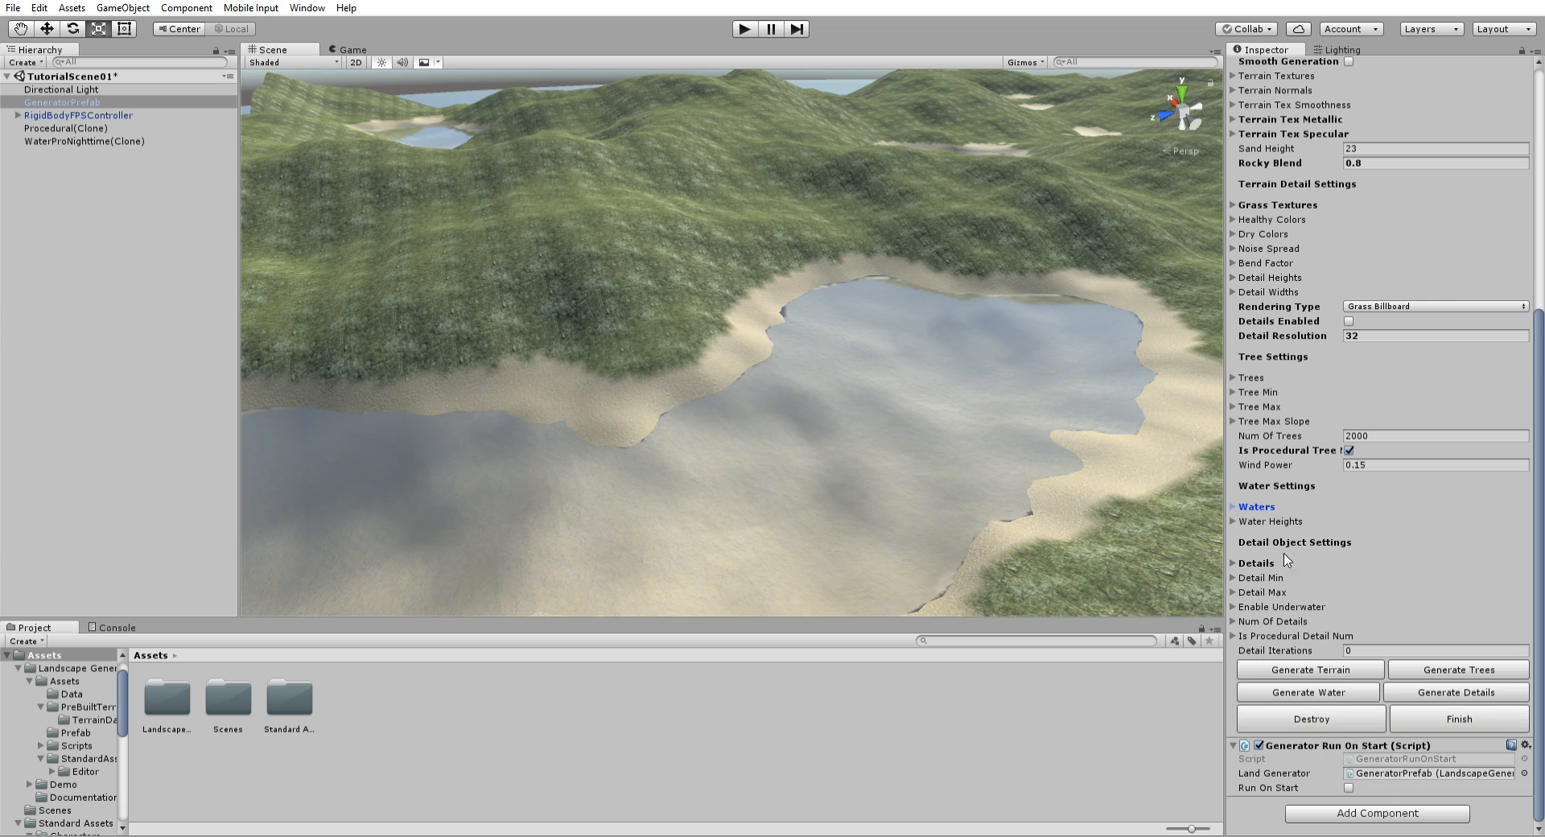
left_click(1239, 507)
left_click(1238, 506)
scroll(933, 402, "down", 10)
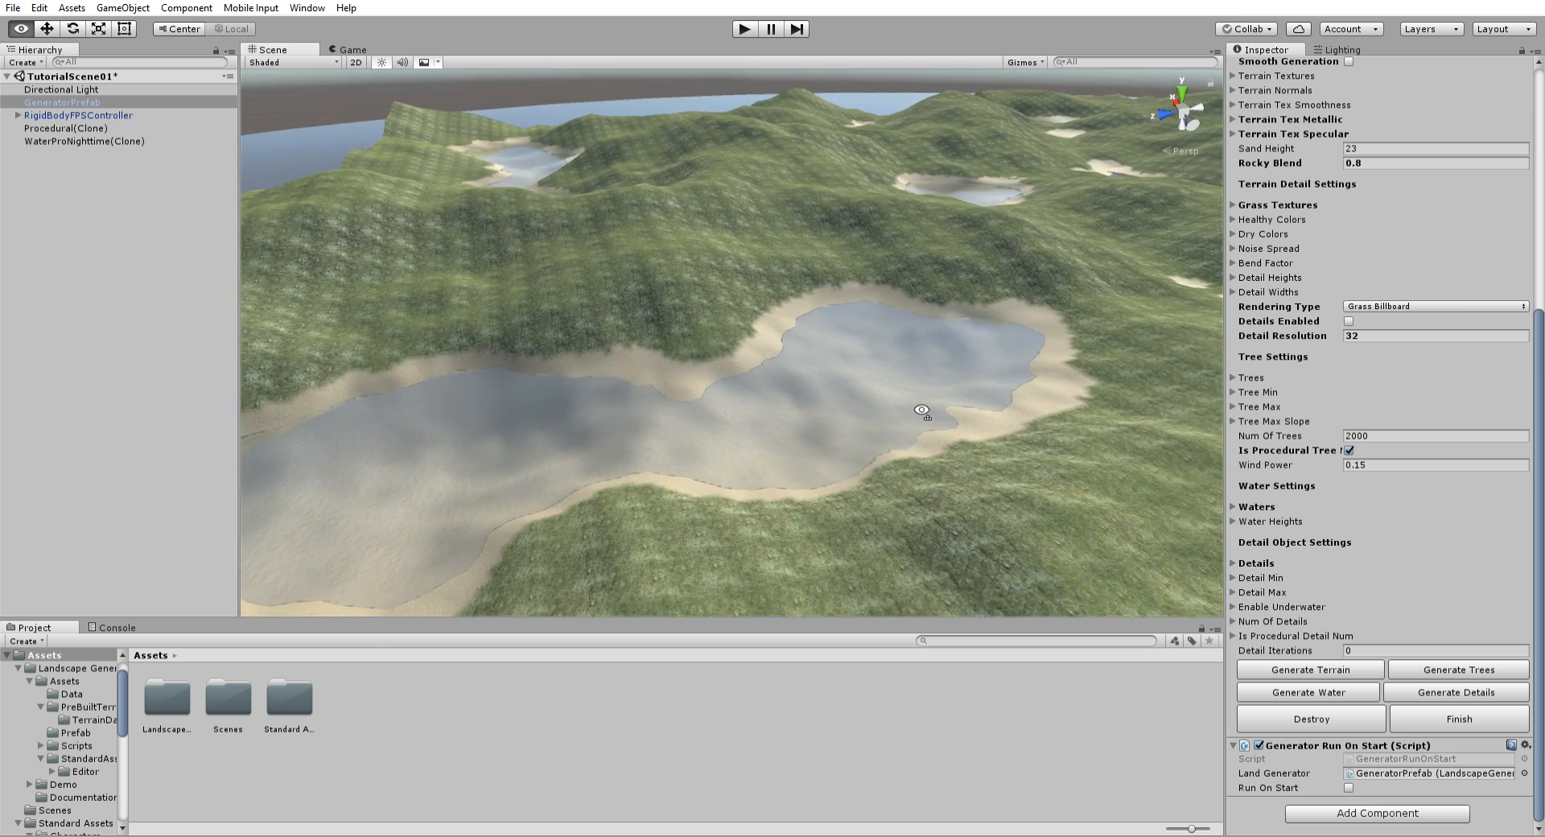